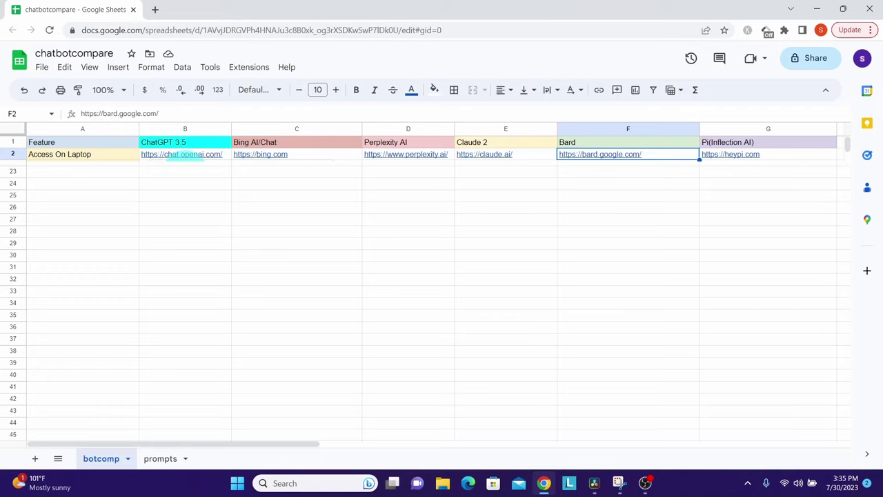
# Step: Open the chatbot websites linked in the Access On Laptop row, including ChatGPT, Bing, Perplexity, Claude and Bard
pyautogui.click(183, 155)
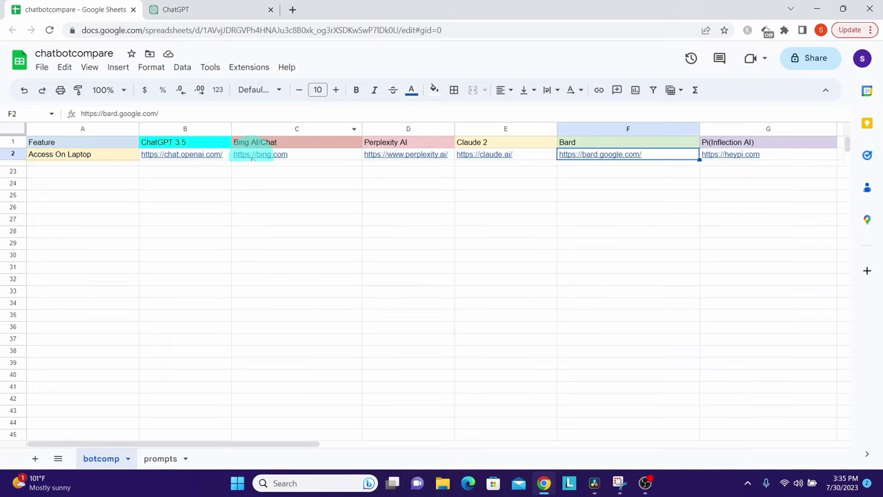
pyautogui.click(253, 157)
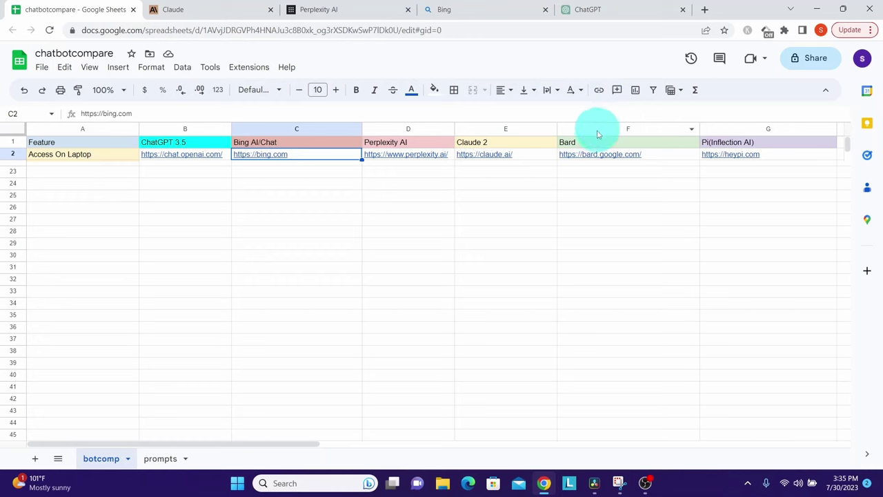
pyautogui.click(595, 156)
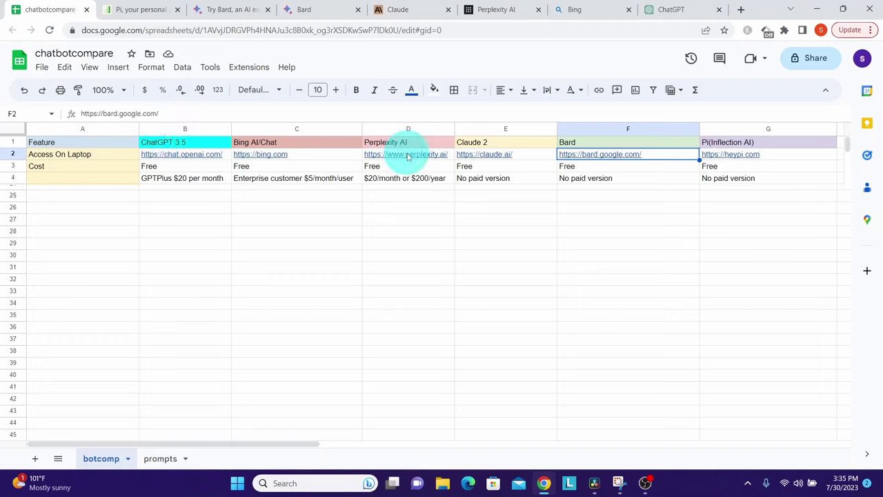
pyautogui.moveTo(408, 155)
pyautogui.moveTo(487, 159)
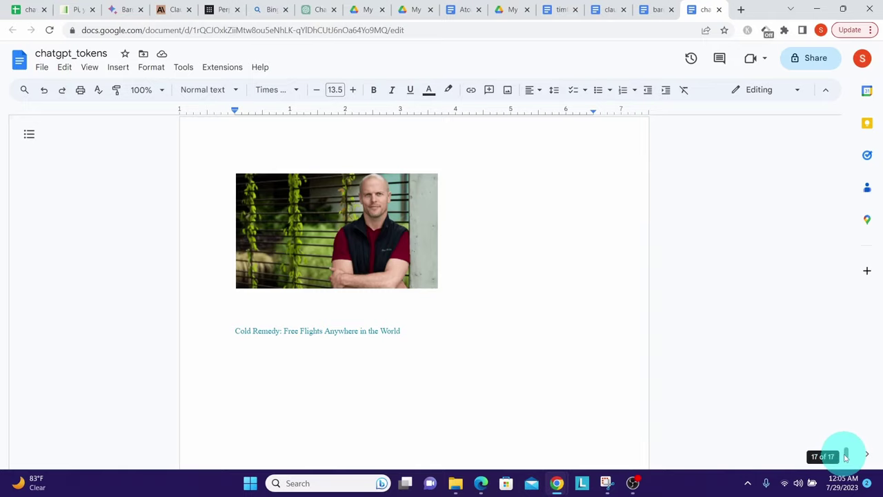
# Step: Check the word and character count of the whole chatgpt_tokens document
pyautogui.moveTo(845, 457); pyautogui.dragTo(335, 184)
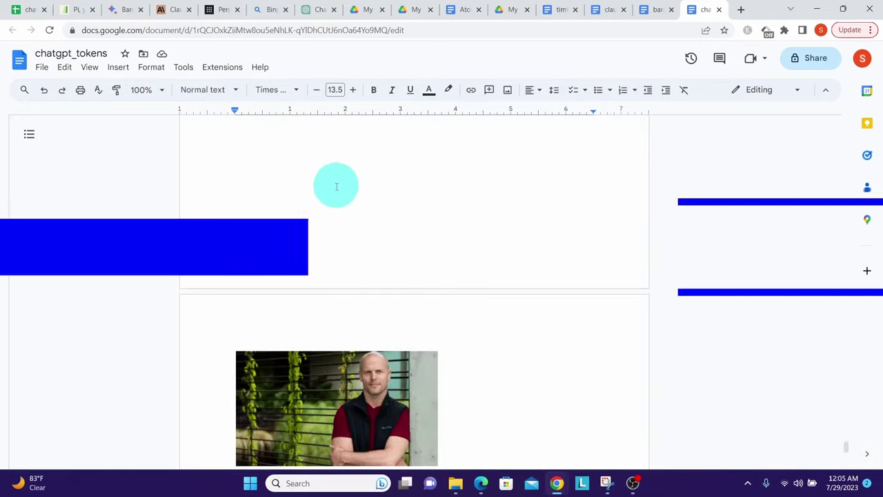
pyautogui.click(183, 67)
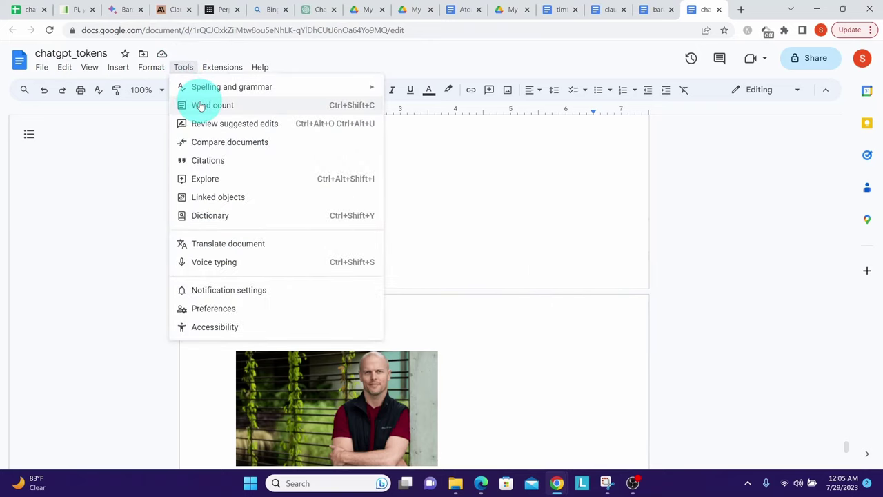
pyautogui.click(200, 106)
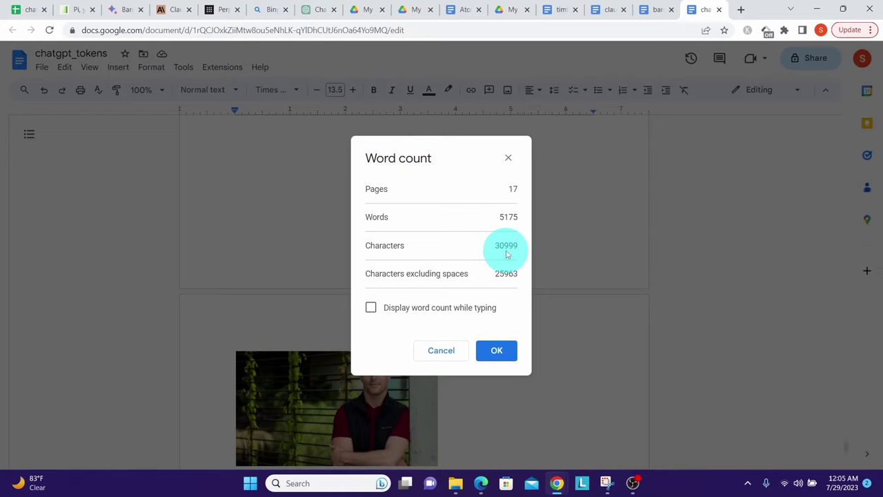
pyautogui.click(497, 350)
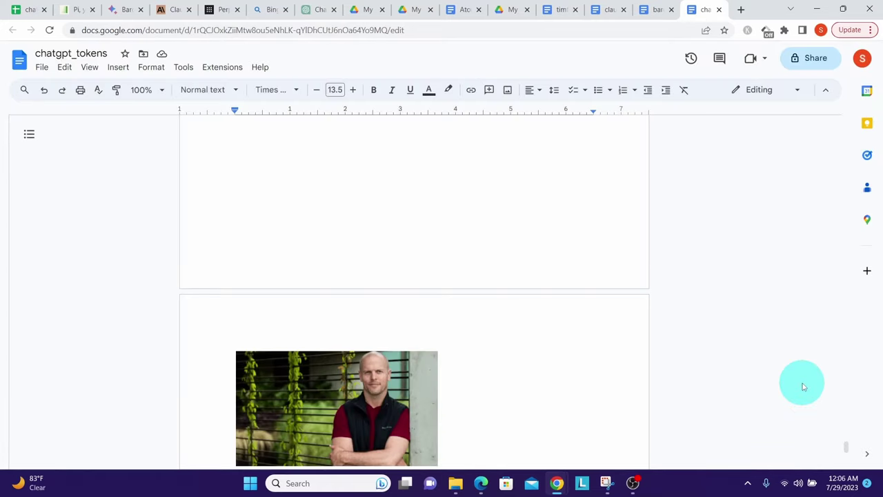
# Step: Copy the entire text of the chatgpt_tokens document and submit it as a prompt in ChatGPT
pyautogui.hotkey('ctrl', 'a')
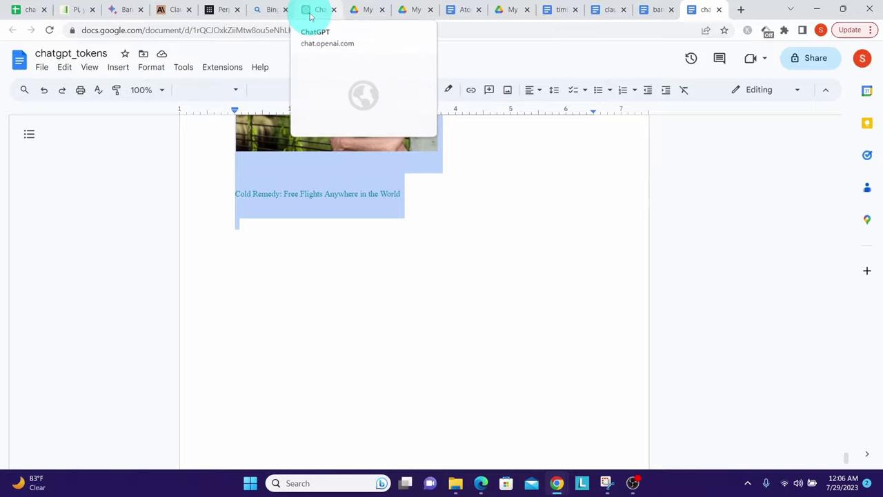
pyautogui.click(310, 14)
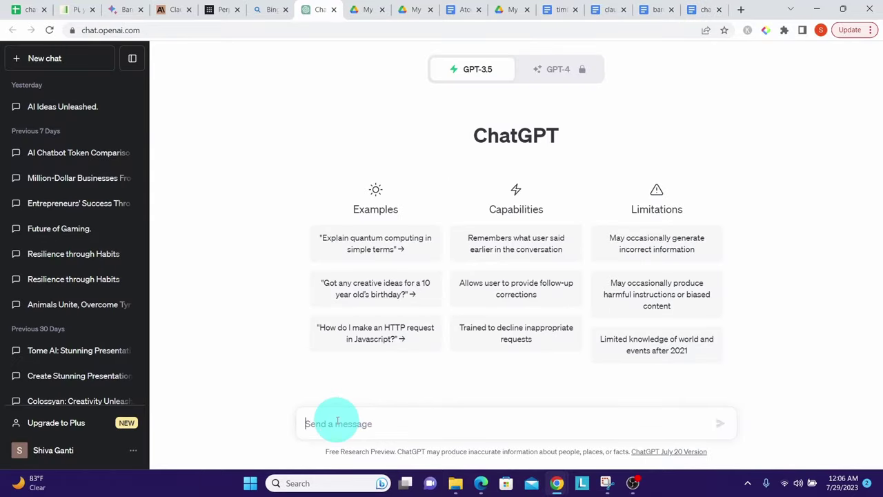
pyautogui.hotkey('ctrl', 'v')
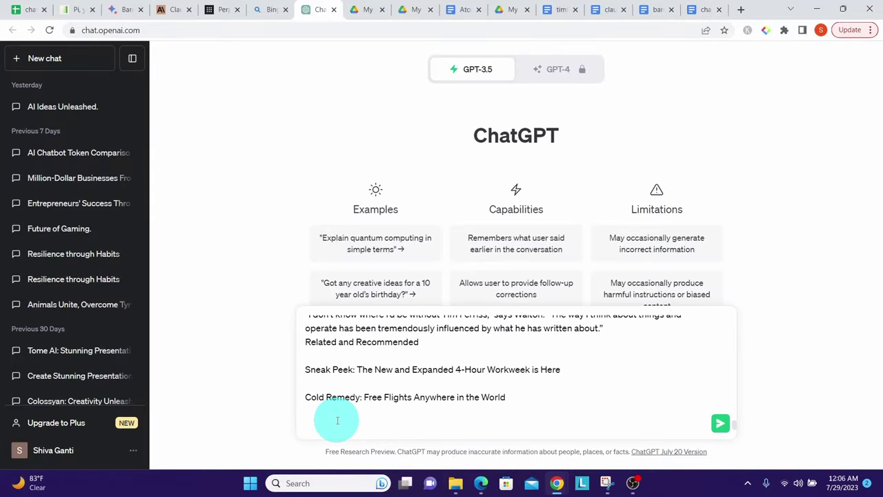
pyautogui.press('Return')
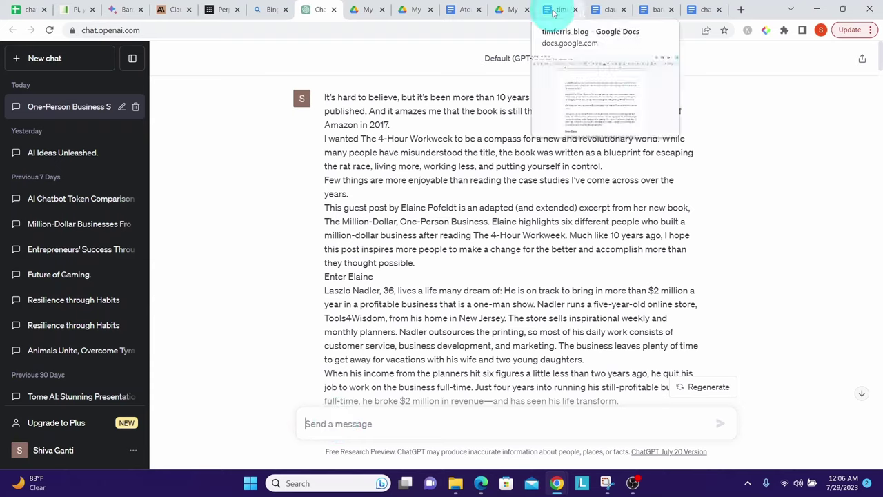
# Step: Check the word and character count of the timferris_blog document
pyautogui.click(553, 10)
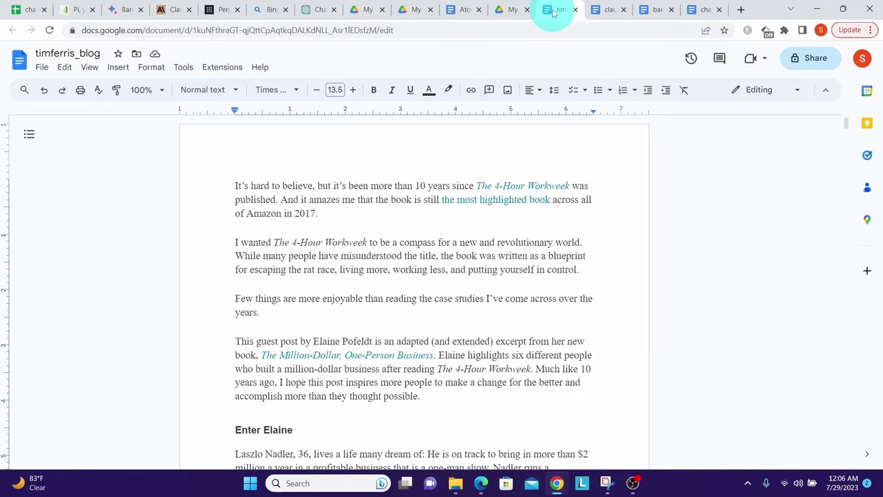
pyautogui.click(184, 67)
pyautogui.click(206, 105)
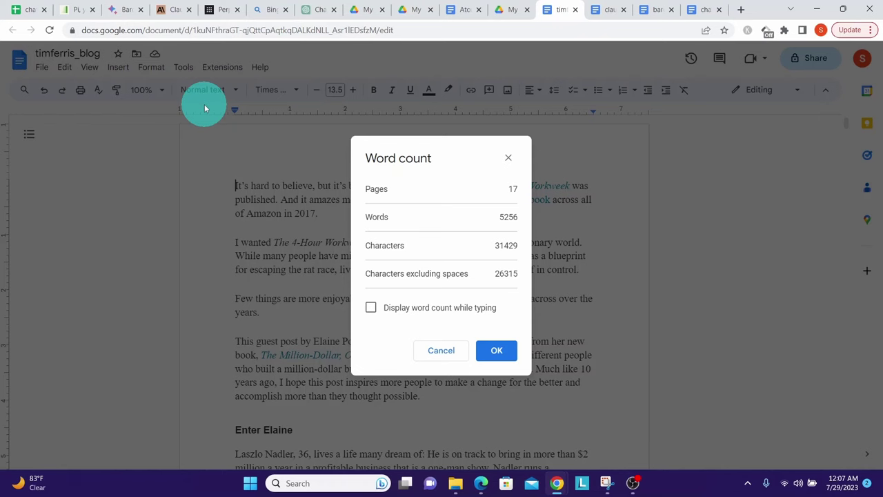
pyautogui.press('Escape')
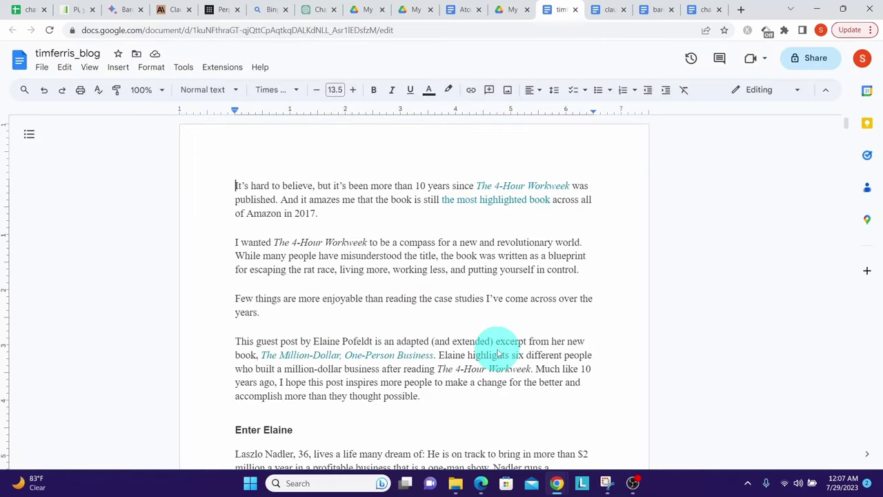
# Step: Copy the entire timferris_blog text and submit it as a prompt in a new ChatGPT chat
pyautogui.hotkey('ctrl', 'a')
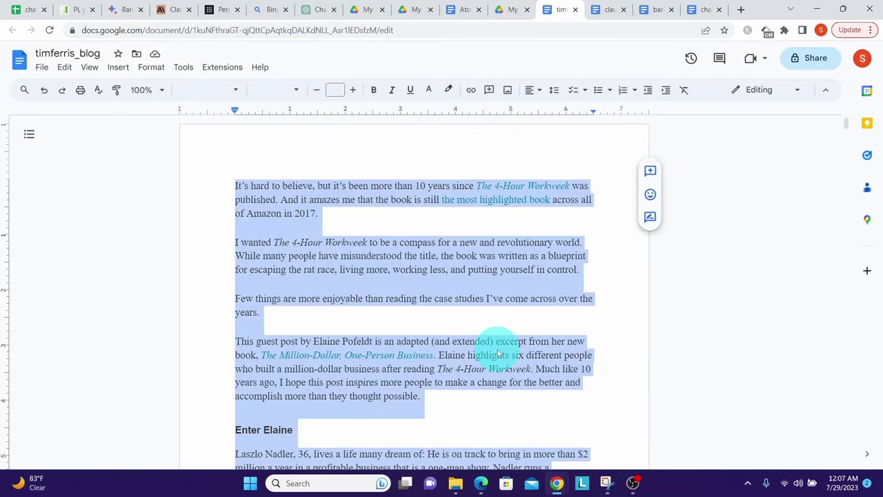
pyautogui.click(318, 10)
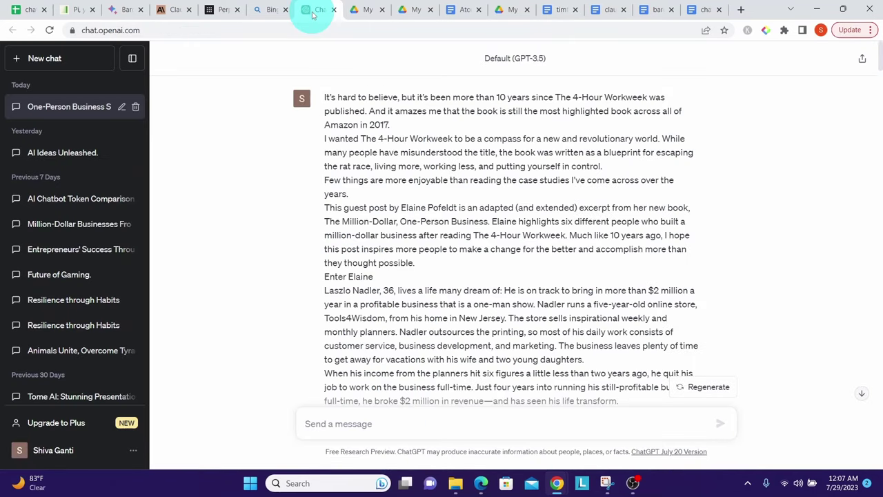
pyautogui.click(44, 60)
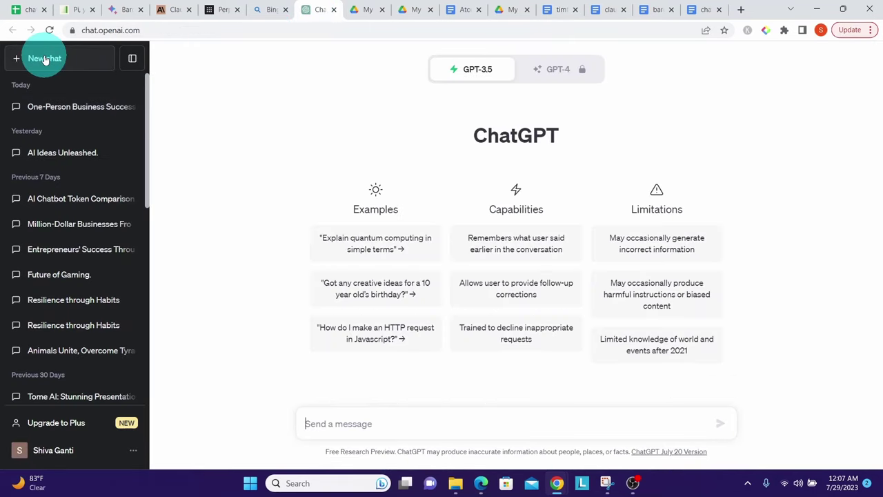
pyautogui.click(340, 422)
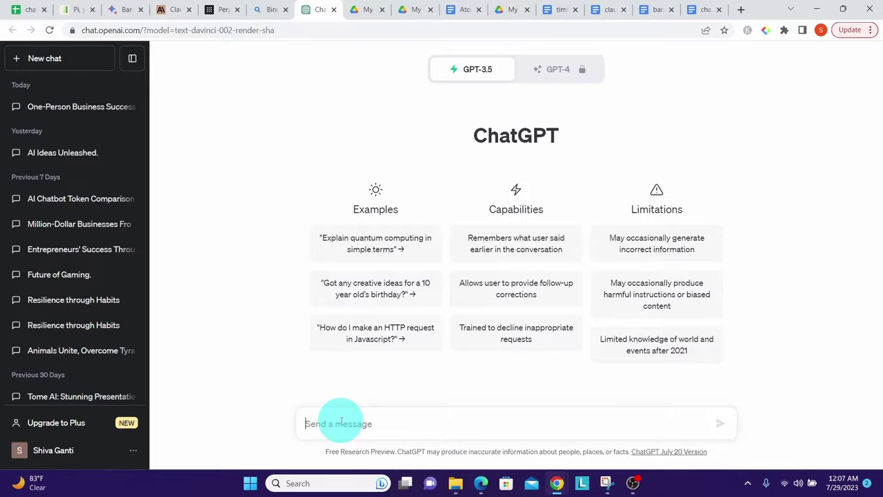
pyautogui.hotkey('ctrl', 'v')
pyautogui.press('Return')
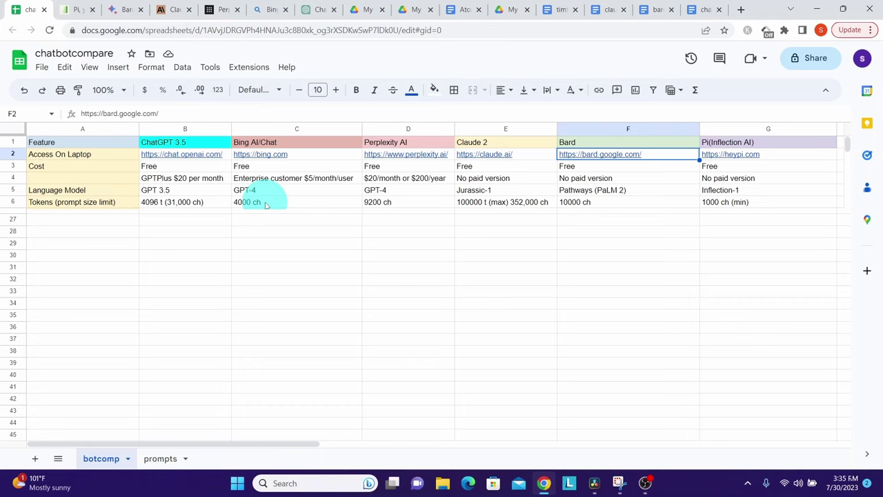
# Step: Go to the Bing page and open Bing Chat in Microsoft Edge
pyautogui.click(259, 10)
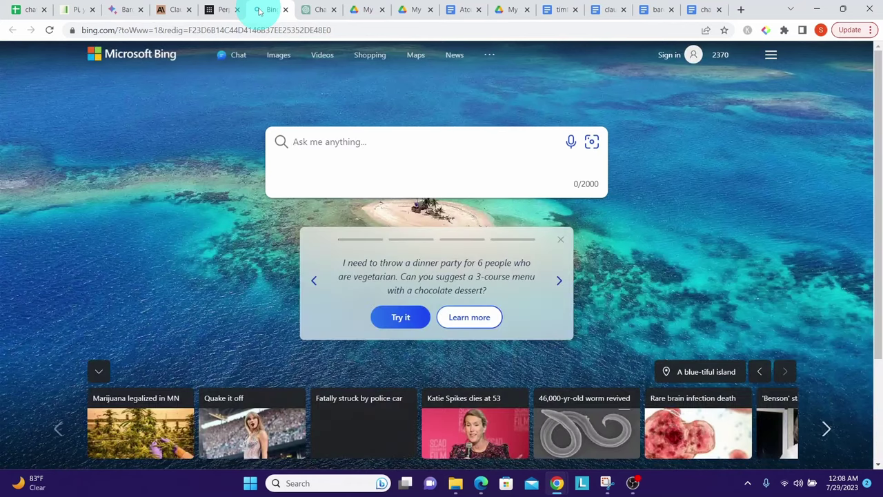
pyautogui.click(381, 483)
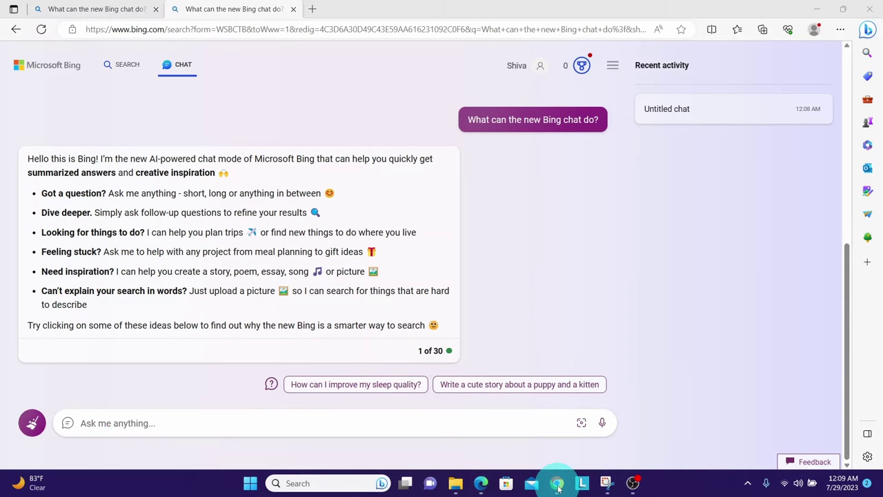
# Step: Check the word count of the passage selected through Case Study #1's first paragraph in chatgpt_tokens, and return to Bing Chat in Edge
pyautogui.click(558, 486)
pyautogui.hotkey('ctrl', 'a')
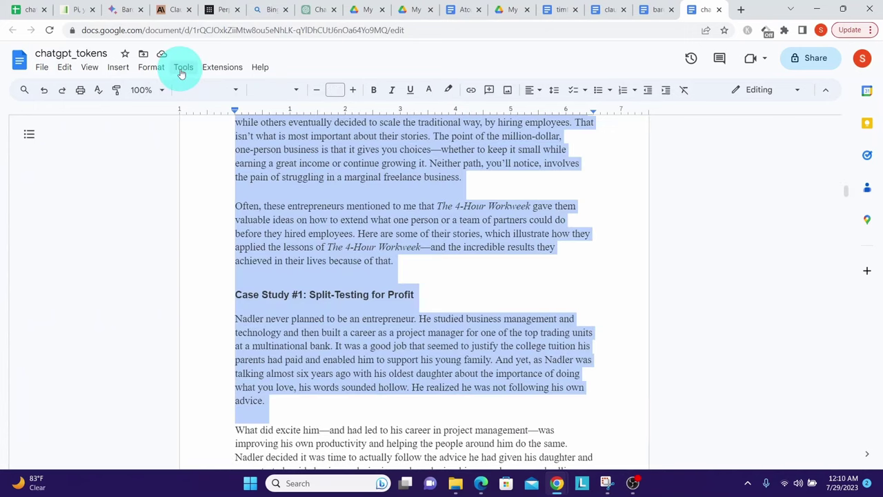
pyautogui.click(183, 68)
pyautogui.click(213, 105)
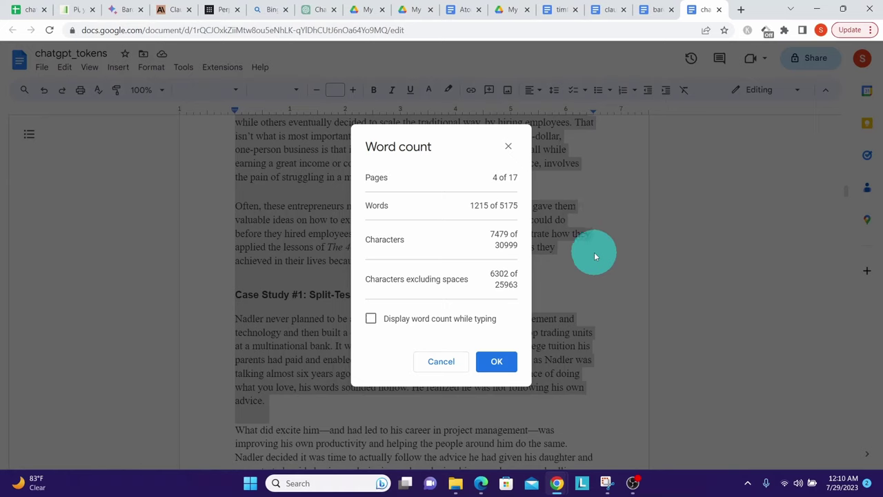
pyautogui.hotkey('alt', 'Tab')
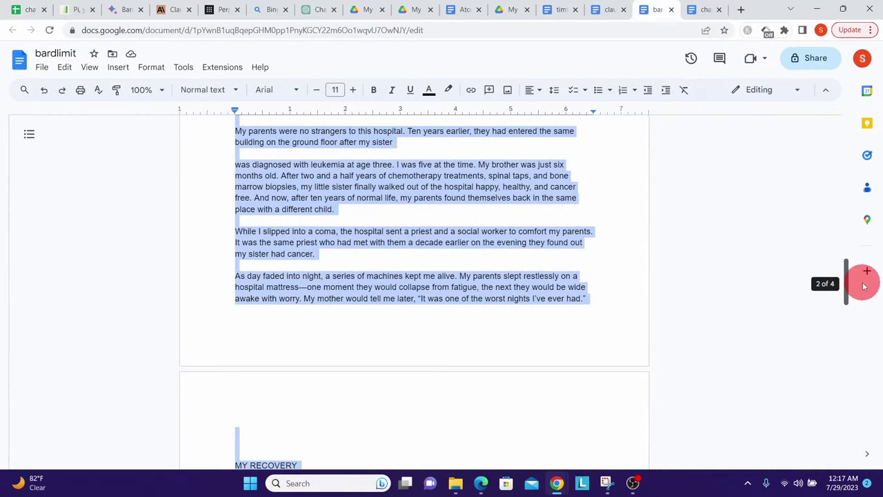
# Step: Check the word and character count of the bardlimit text selected up to the "(perplexity - ok till here )" note
pyautogui.moveTo(863, 287); pyautogui.dragTo(876, 414)
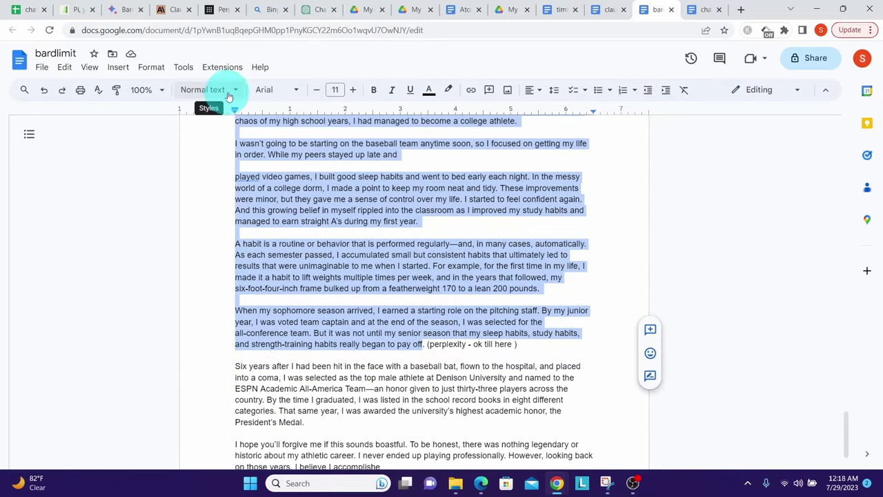
pyautogui.click(183, 67)
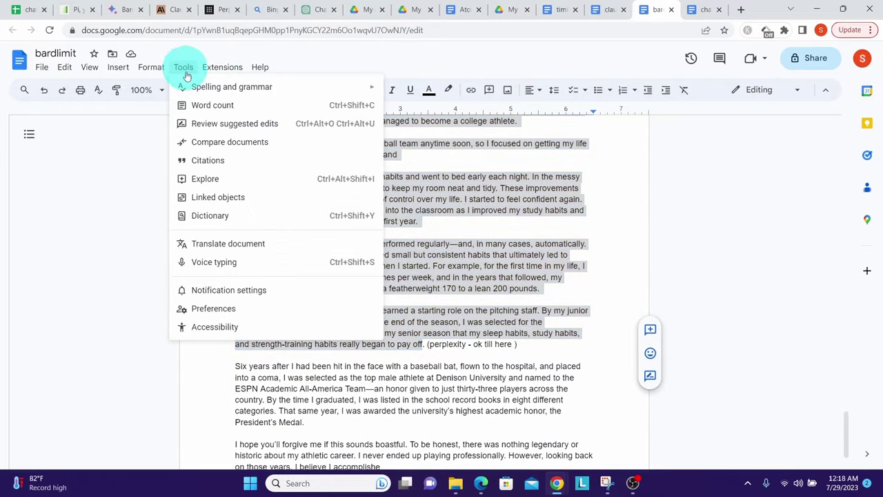
pyautogui.click(200, 107)
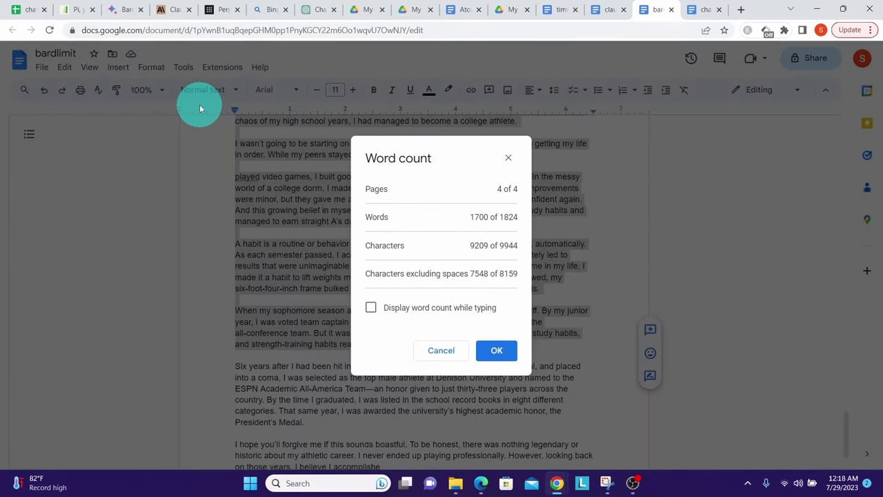
pyautogui.click(494, 350)
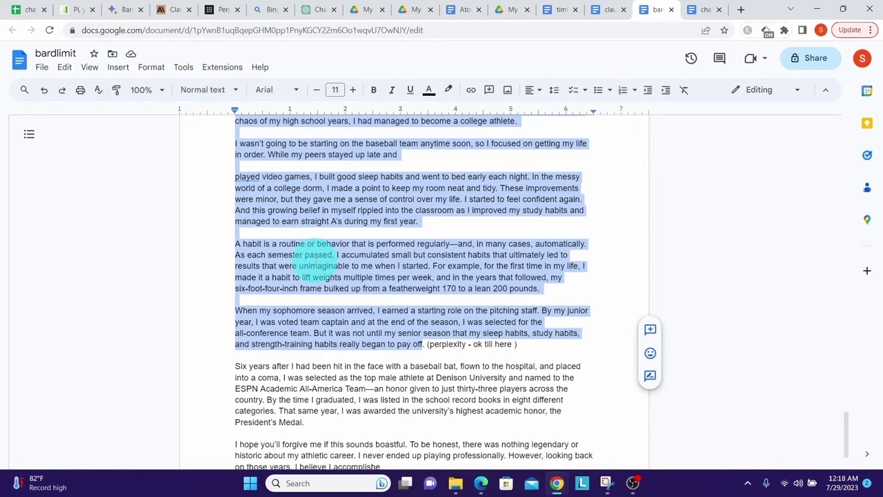
# Step: Paste the selected bardlimit passage into Perplexity's question box and submit it
pyautogui.click(213, 11)
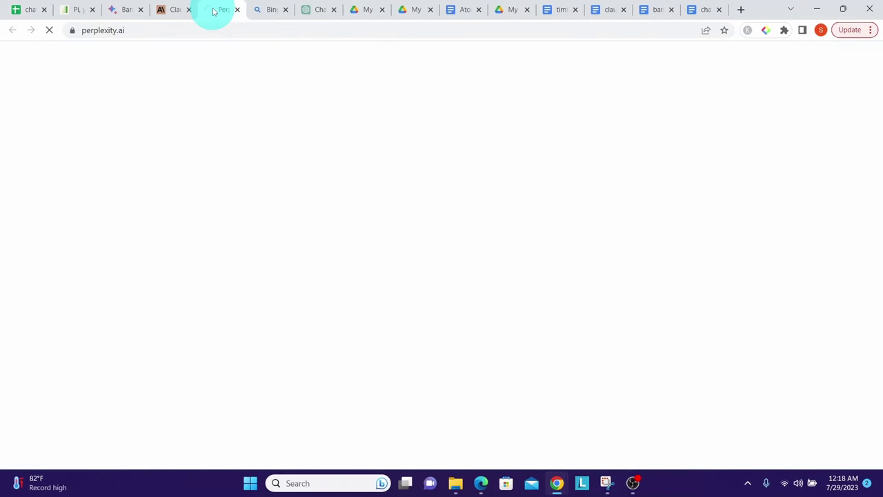
pyautogui.click(399, 234)
pyautogui.hotkey('ctrl', 'v')
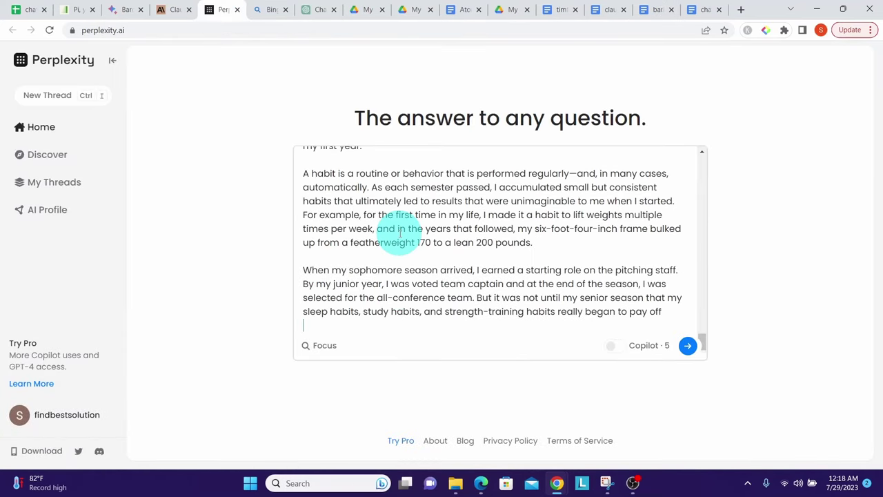
pyautogui.click(688, 348)
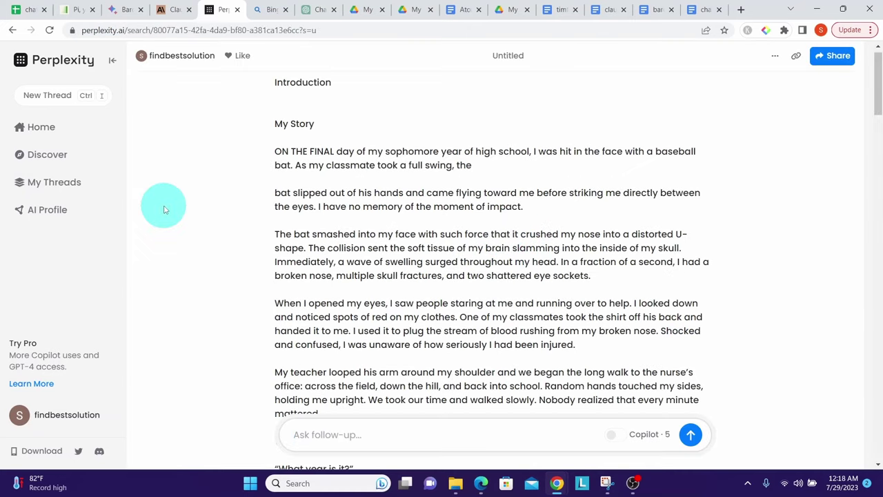
# Step: Start a new Perplexity thread and select the bardlimit text from the beginning through the "(perplexity - ok till here )" note
pyautogui.click(43, 95)
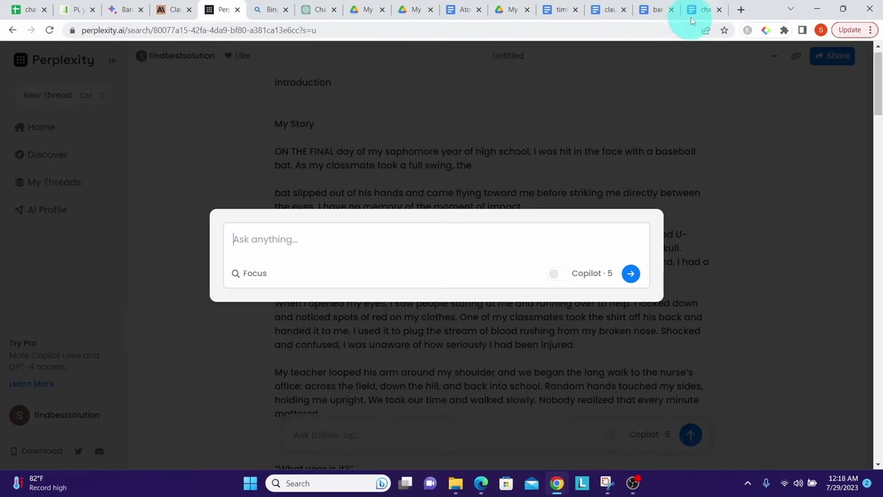
pyautogui.click(649, 9)
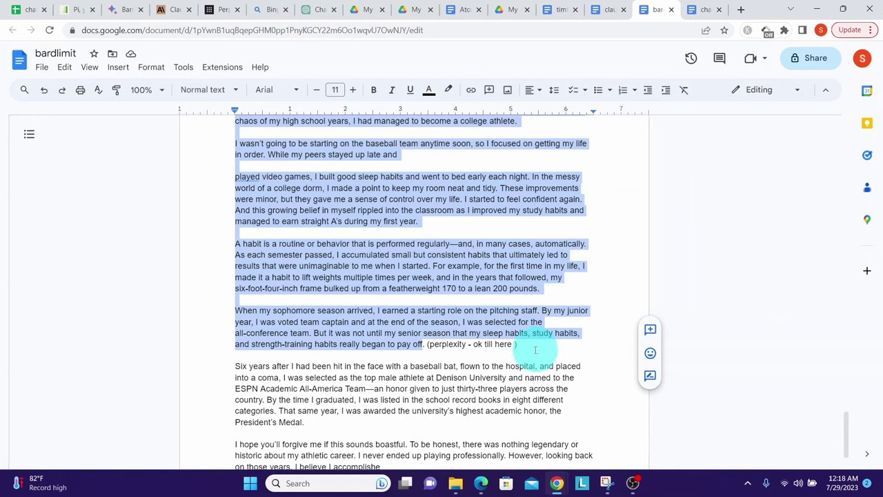
pyautogui.click(531, 346)
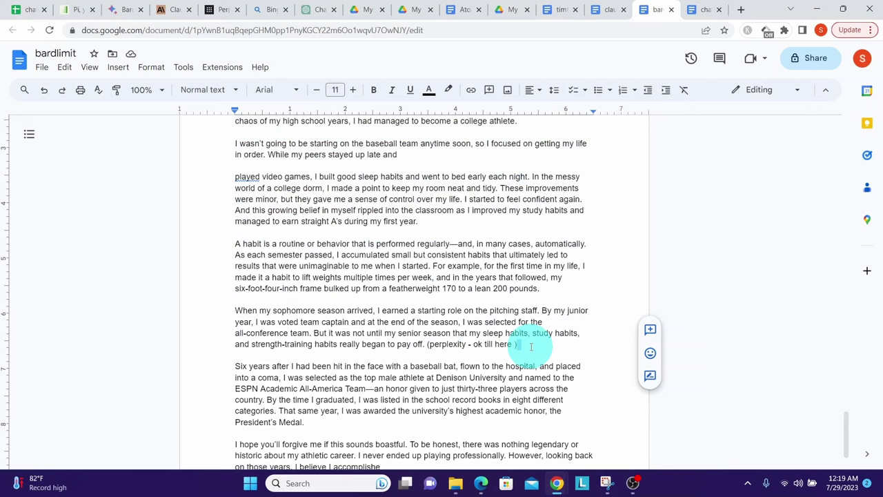
pyautogui.hotkey('ctrl', 'a')
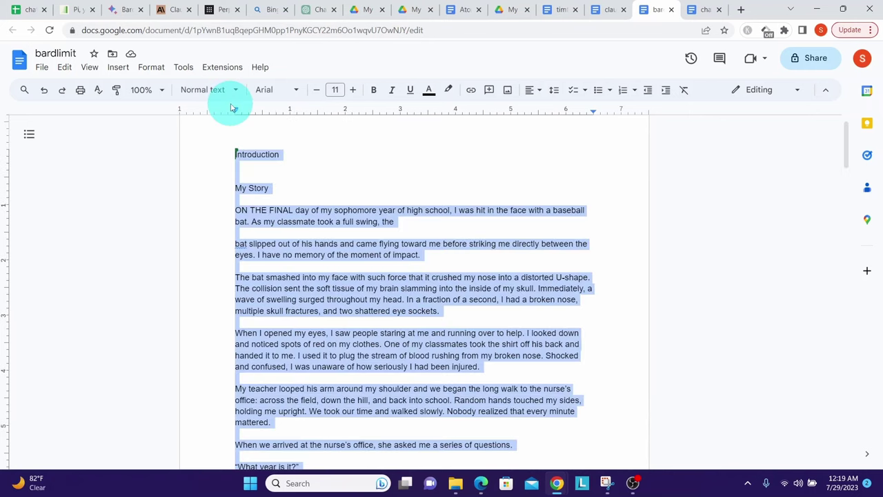
# Step: Check the word and character count of the bardlimit selection that includes the Perplexity note
pyautogui.click(183, 67)
pyautogui.click(200, 104)
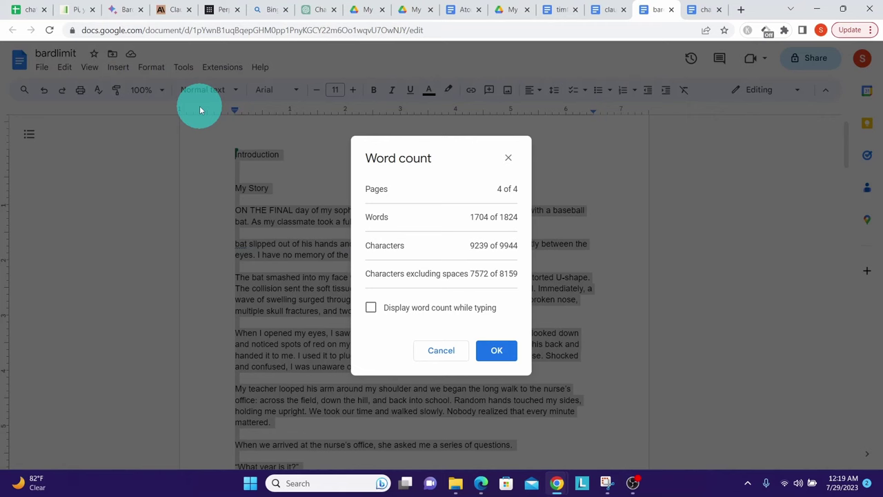
pyautogui.click(491, 350)
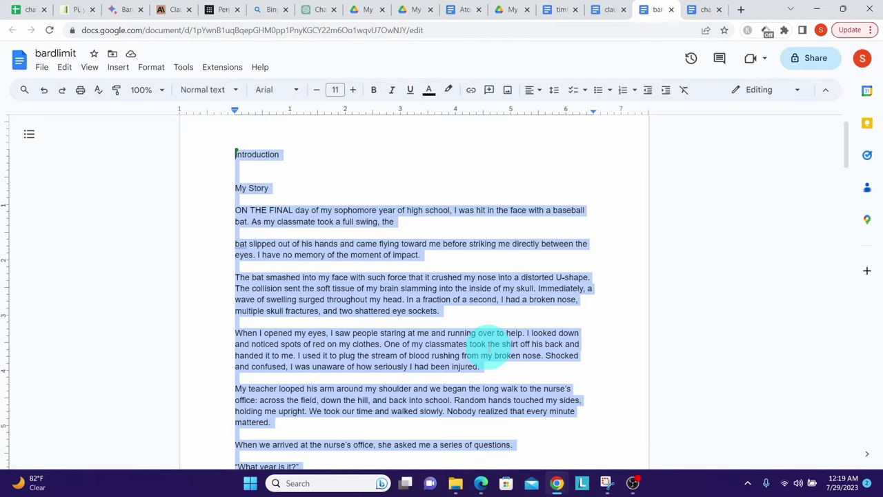
# Step: Paste the bardlimit passage including the Perplexity note into the new Perplexity thread and submit it
pyautogui.click(214, 10)
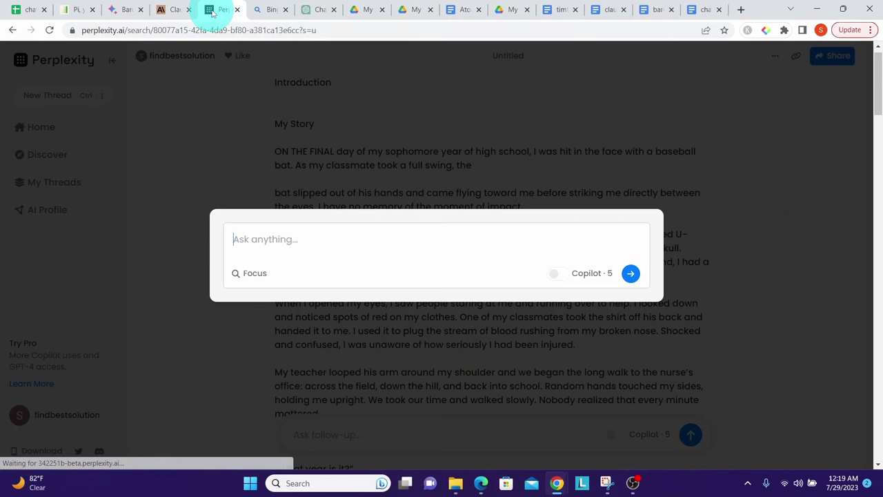
pyautogui.click(276, 246)
pyautogui.hotkey('ctrl', 'v')
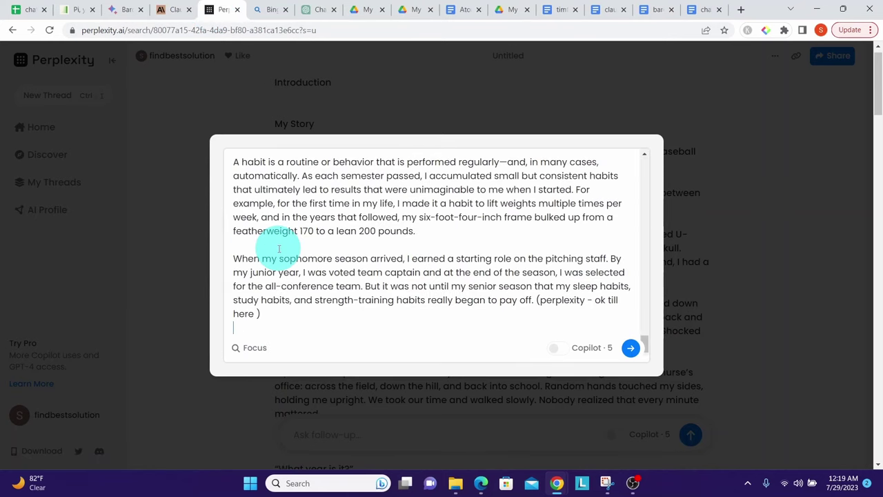
pyautogui.click(630, 349)
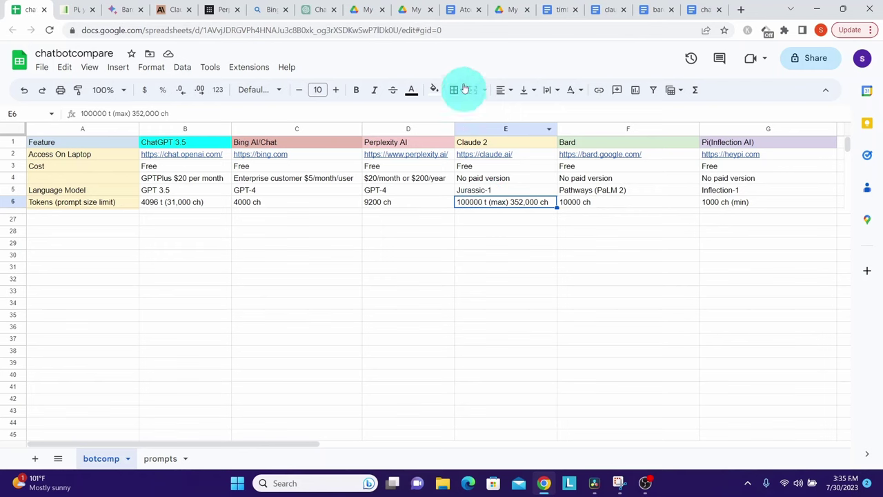
# Step: Check the word and character count of the whole Atomic_Habits-claude document
pyautogui.click(453, 11)
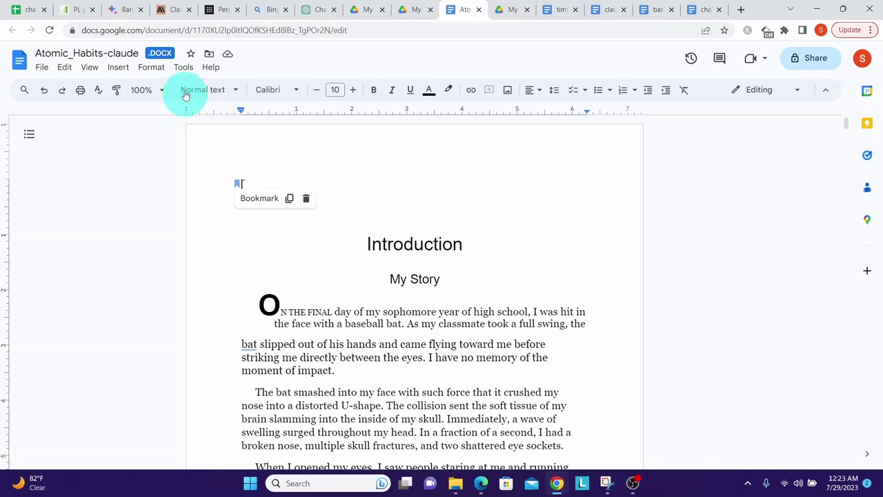
pyautogui.click(183, 69)
pyautogui.click(201, 105)
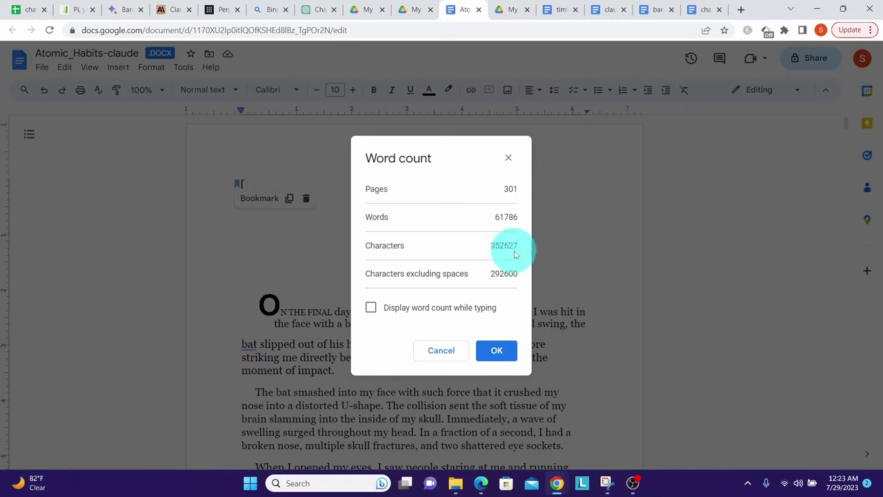
pyautogui.click(496, 350)
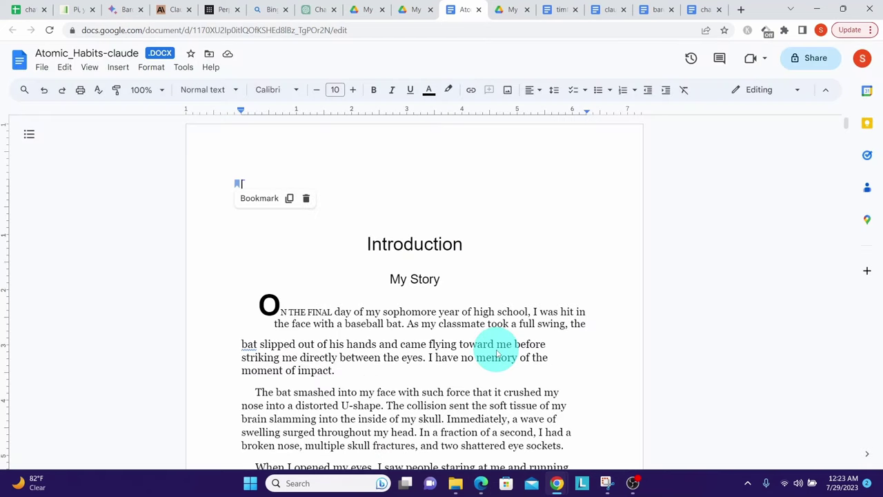
# Step: Select the entire Atomic_Habits-claude text and paste it into Claude's message box
pyautogui.hotkey('ctrl', 'a')
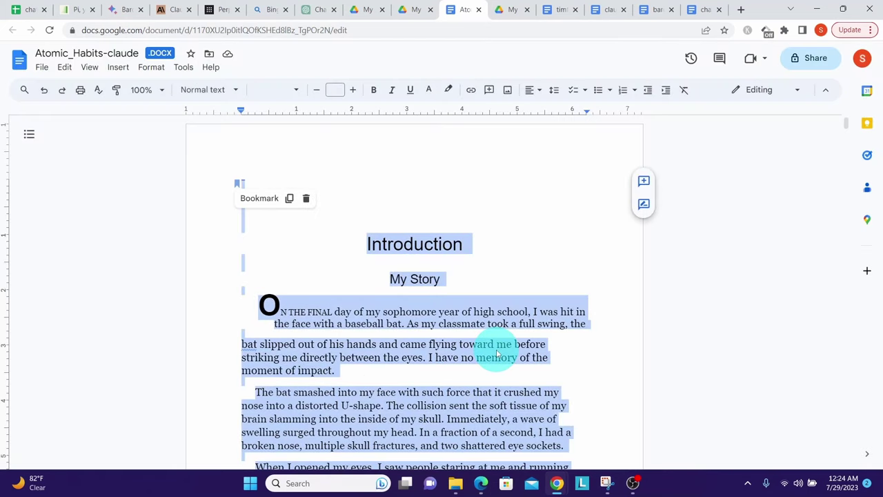
pyautogui.click(163, 9)
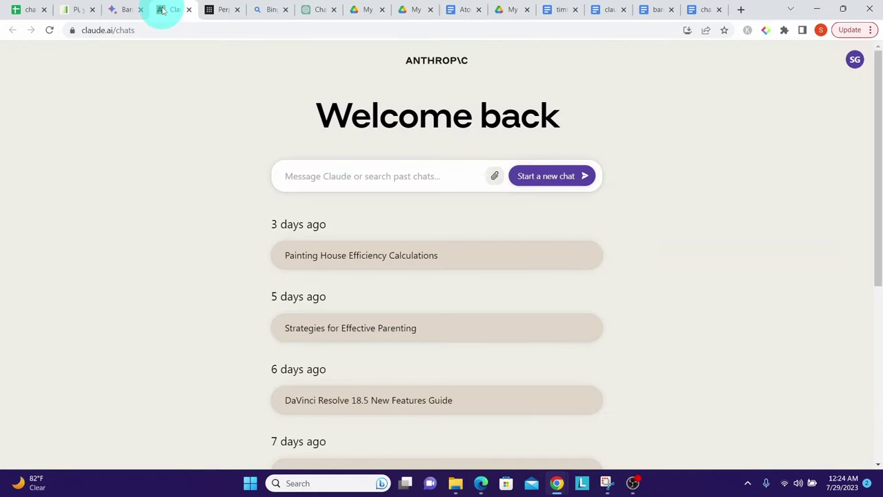
pyautogui.hotkey('ctrl', 'v')
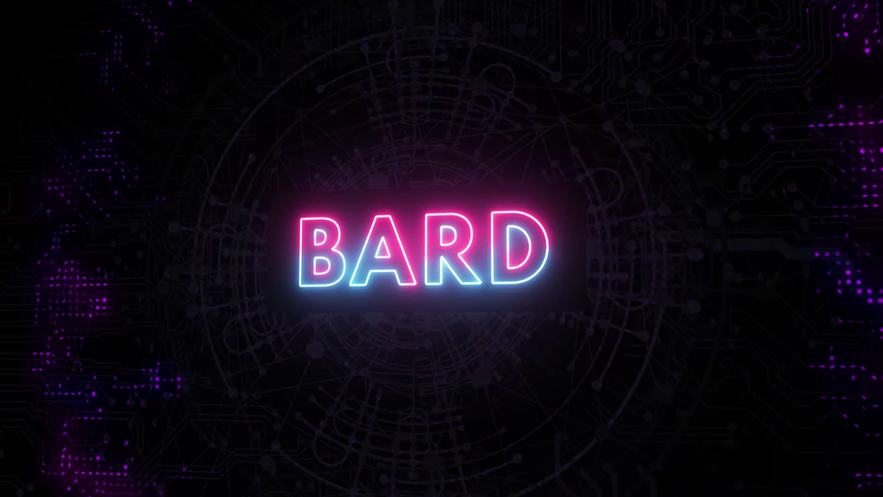
# Step: Select Bard's prompt size limit in the chatbotcompare sheet, and check the bardlimit document's word and character count
pyautogui.click(565, 202)
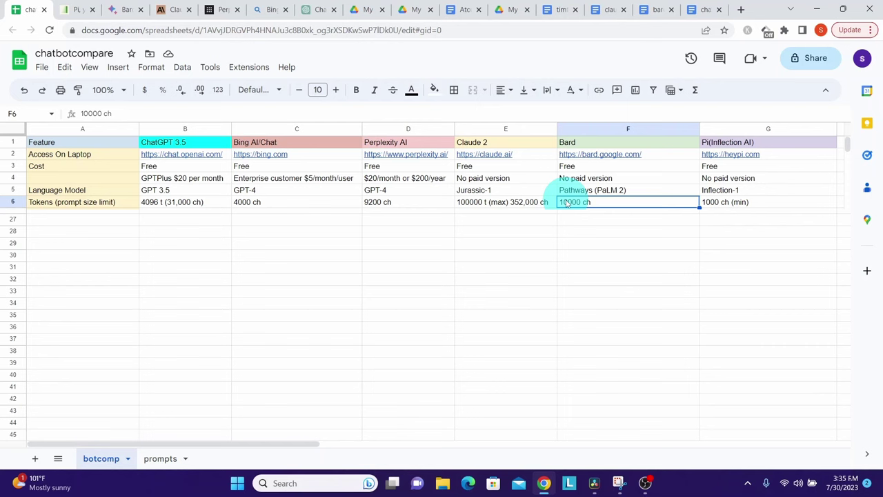
pyautogui.click(652, 10)
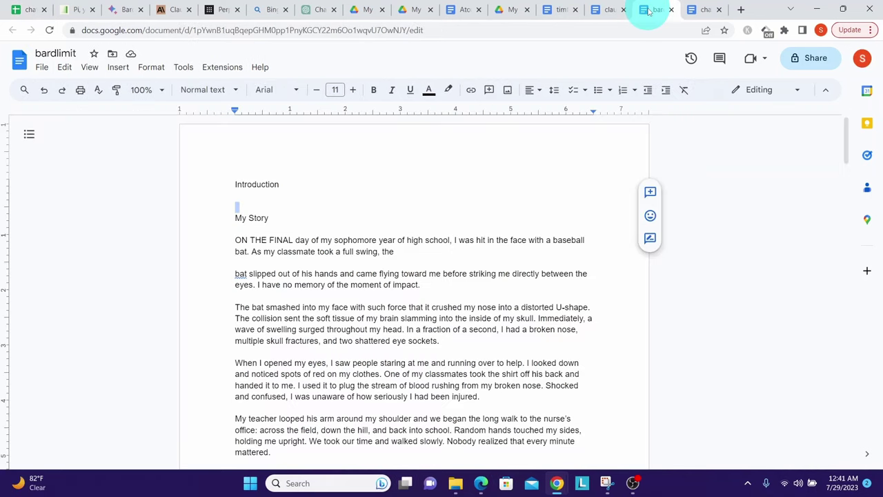
pyautogui.click(184, 67)
pyautogui.click(209, 105)
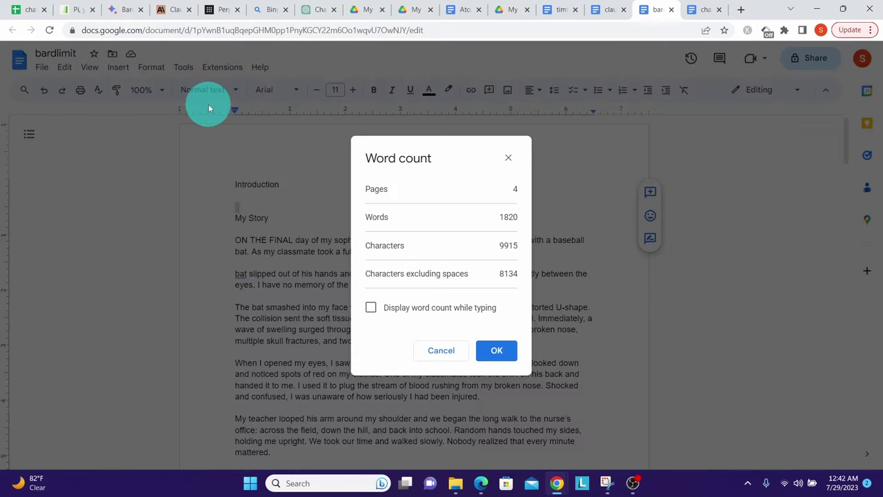
pyautogui.click(494, 351)
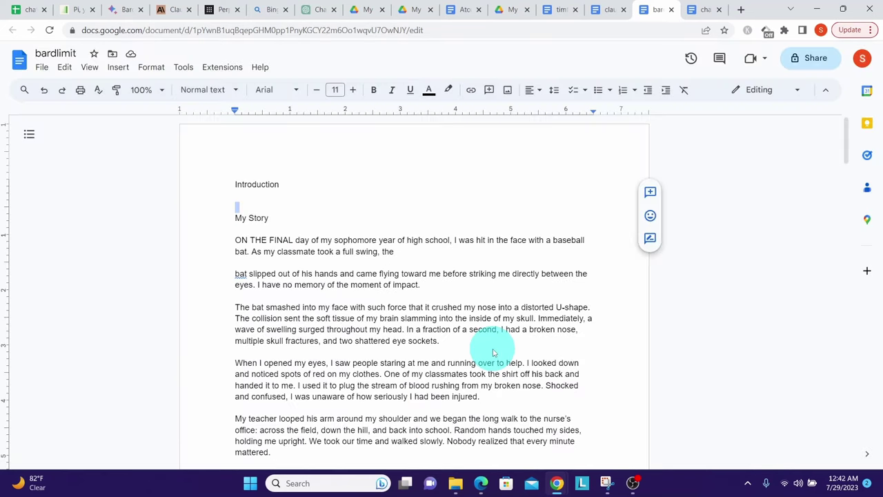
# Step: Copy the entire bardlimit text into Bard's prompt box and submit it
pyautogui.hotkey('ctrl', 'a')
pyautogui.hotkey('ctrl', 'c')
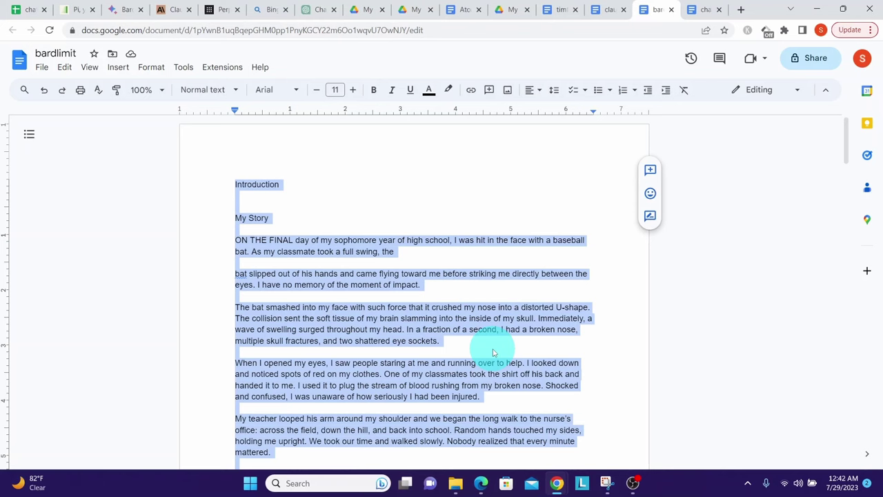
pyautogui.click(116, 9)
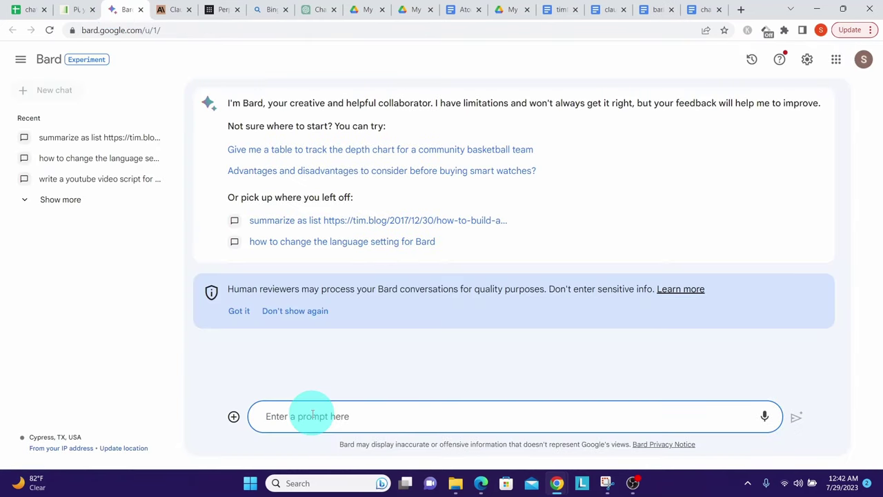
pyautogui.hotkey('ctrl', 'v')
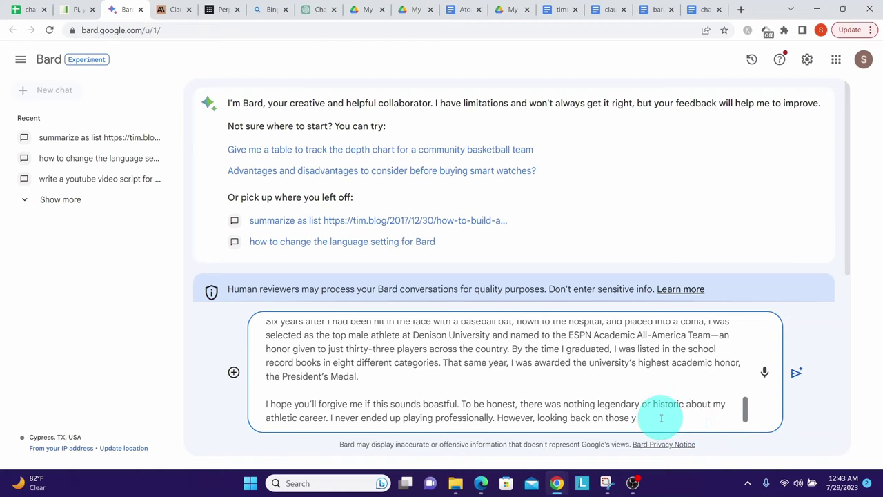
pyautogui.click(796, 372)
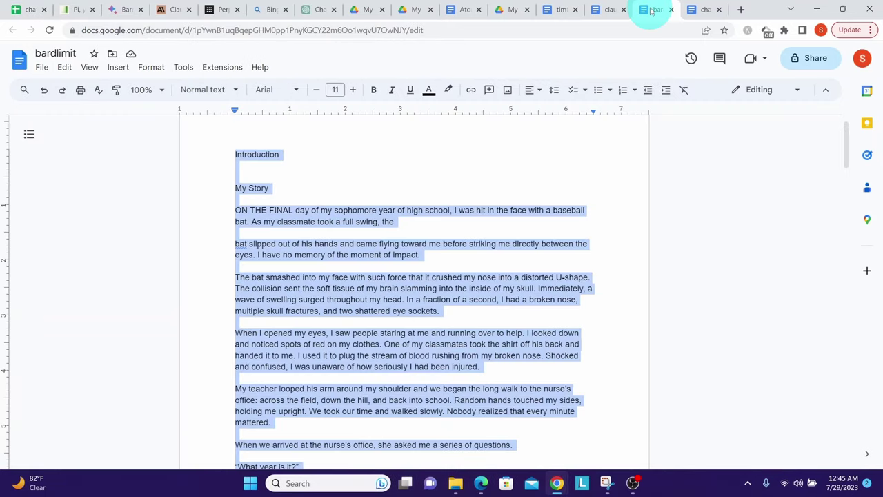
# Step: Check the word and character count of the opening passage selected in bardlimit
pyautogui.click(182, 68)
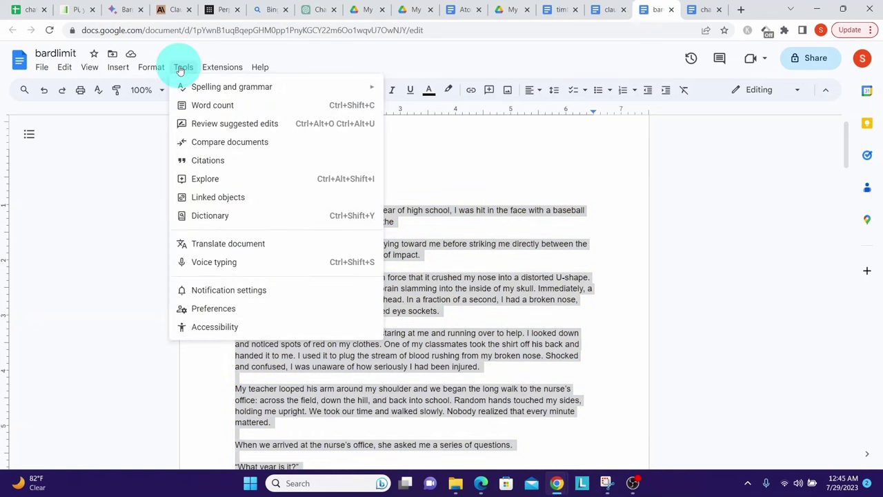
pyautogui.click(213, 104)
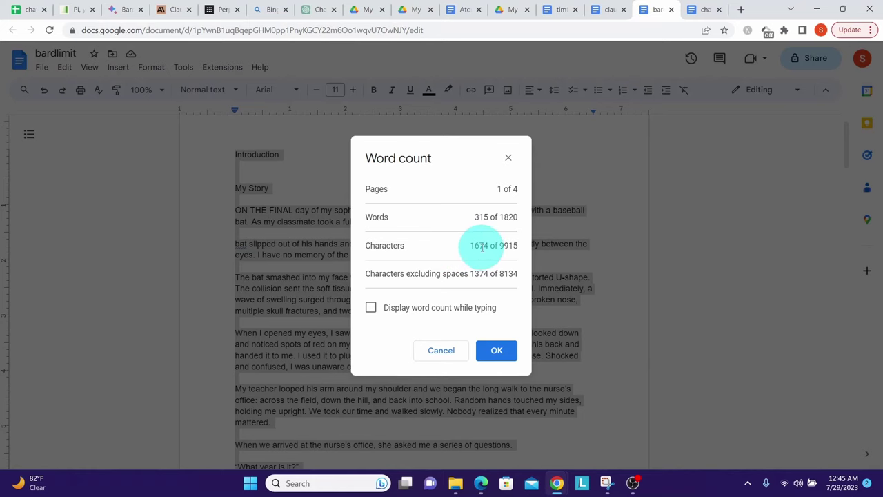
pyautogui.click(488, 350)
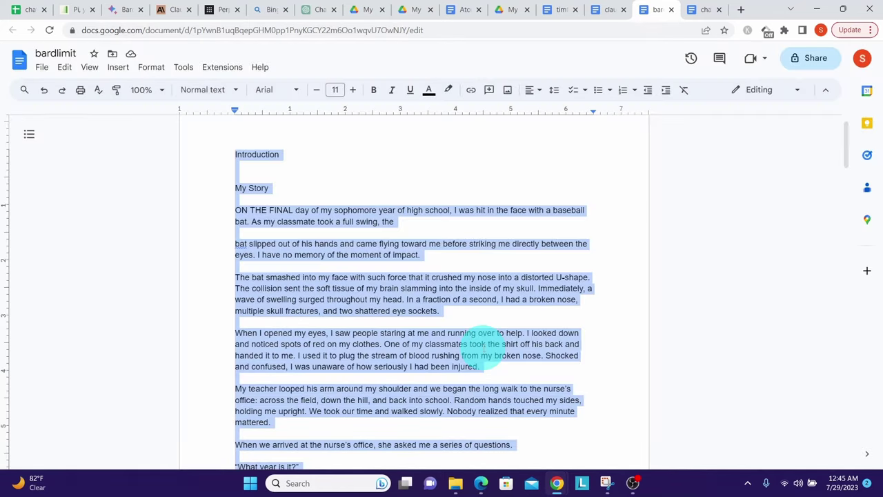
# Step: Paste the opening bardlimit passage into the Pi conversation
pyautogui.click(76, 10)
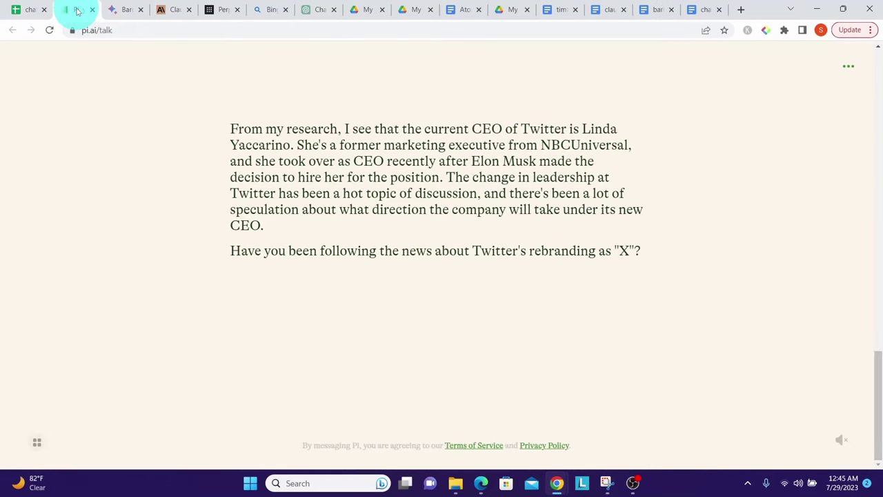
pyautogui.hotkey('ctrl', 'v')
pyautogui.moveTo(873, 315); pyautogui.dragTo(876, 444)
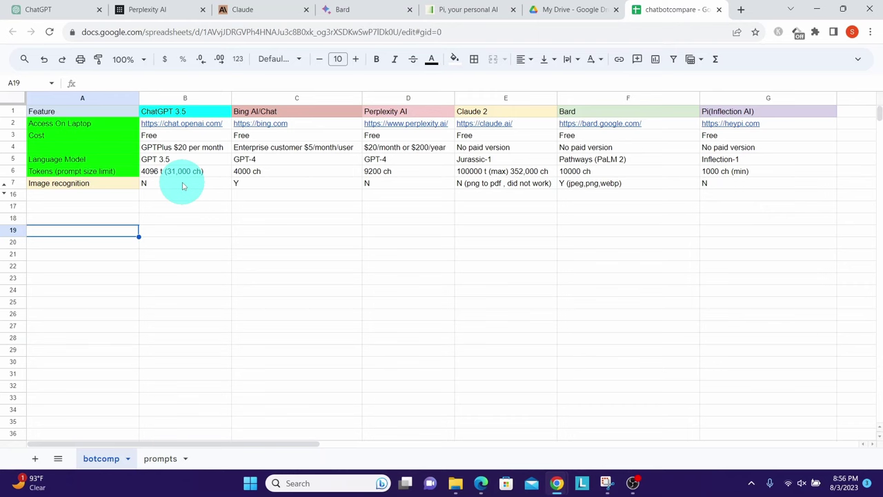
# Step: Ask ChatGPT "can you recognize an image" in a new GPT-3.5 chat
pyautogui.hotkey('ctrl', '1')
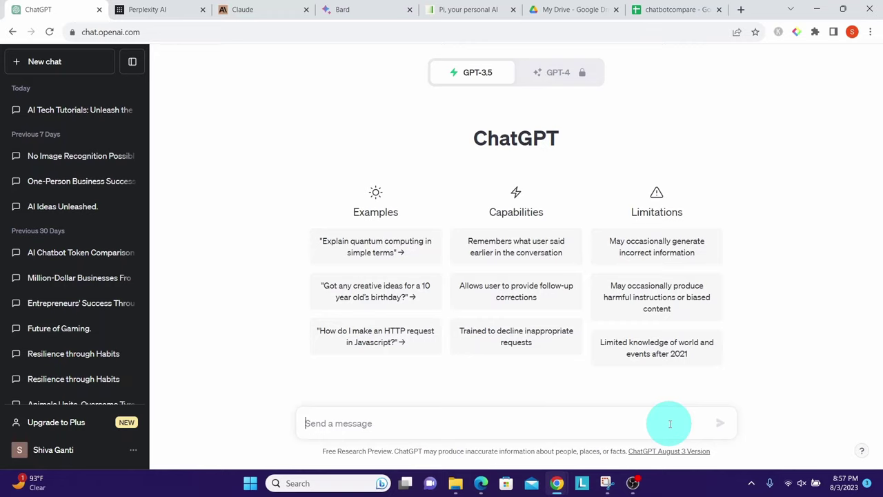
pyautogui.write('can you recognize an image')
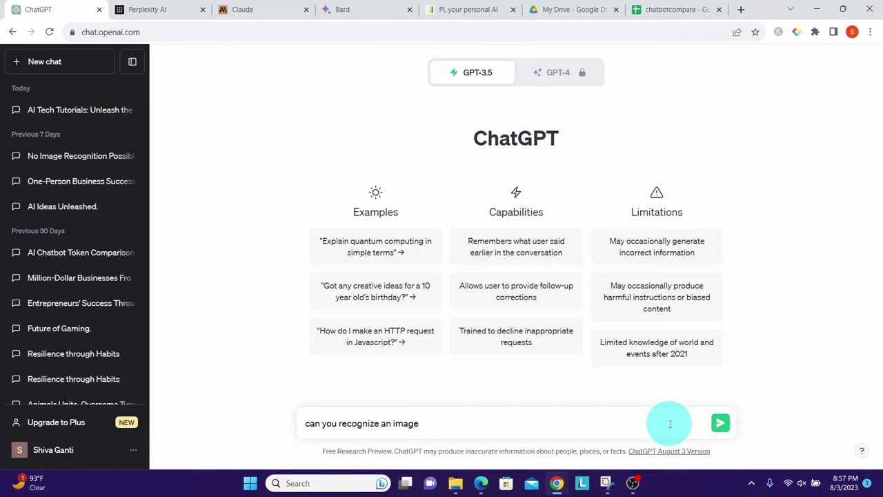
pyautogui.press('Return')
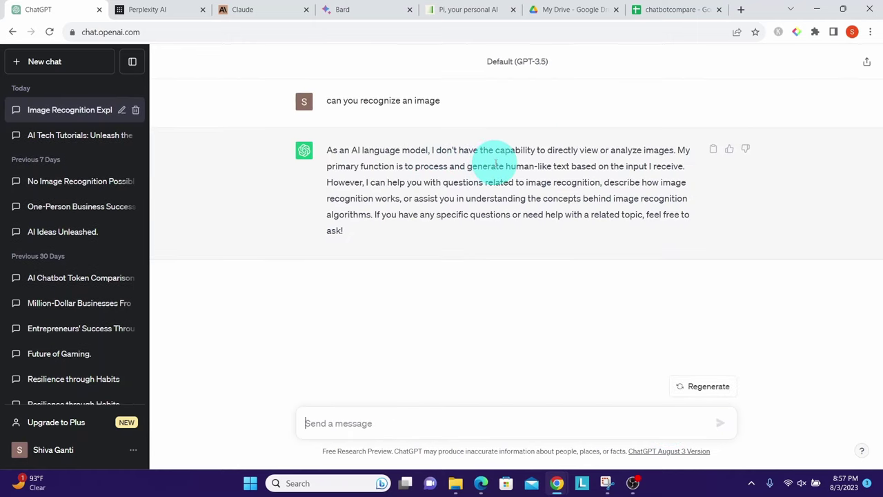
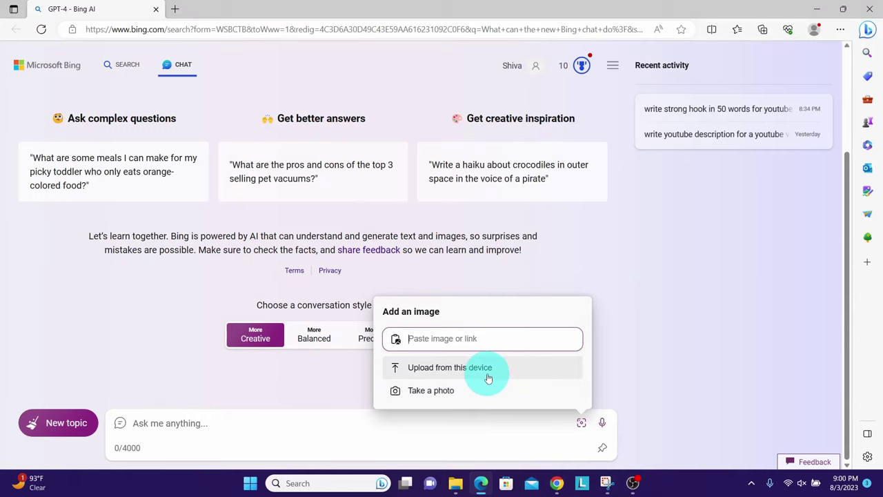
# Step: Upload img4.png to Bing Chat, ask "analyze this image", and read through the answer
pyautogui.click(485, 377)
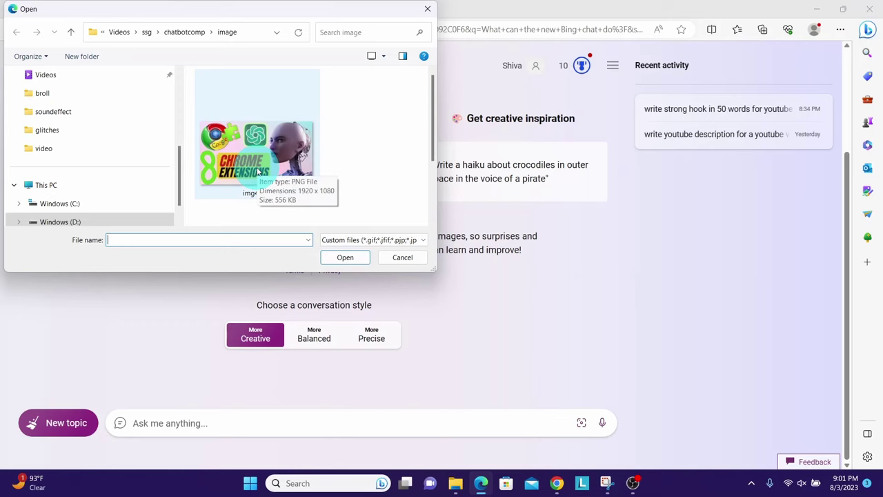
pyautogui.doubleClick(257, 171)
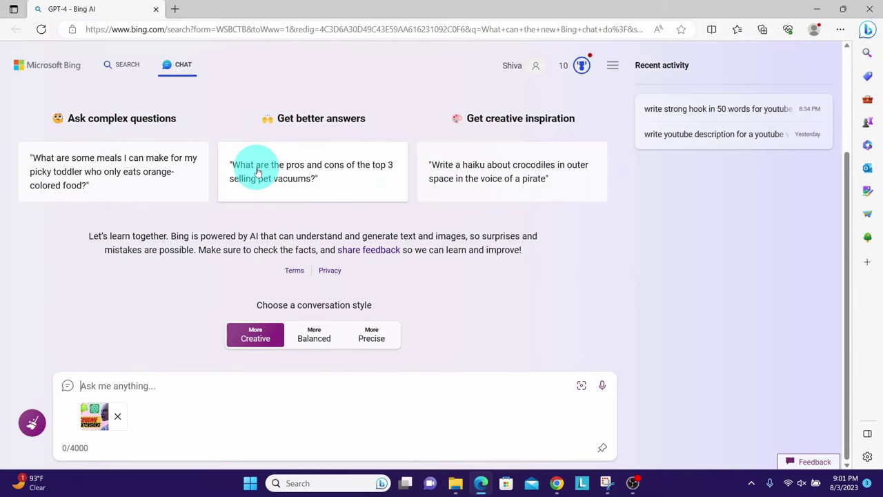
pyautogui.write('analyze this image')
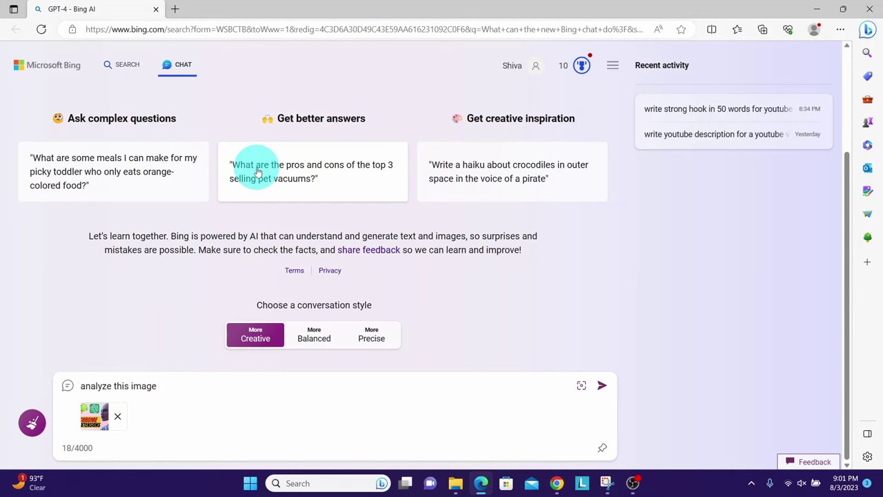
pyautogui.press('Return')
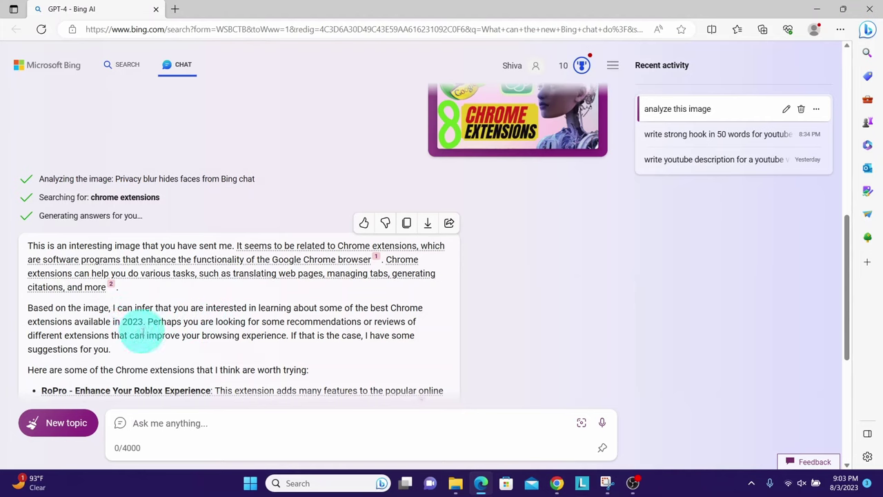
pyautogui.moveTo(845, 274); pyautogui.dragTo(859, 324)
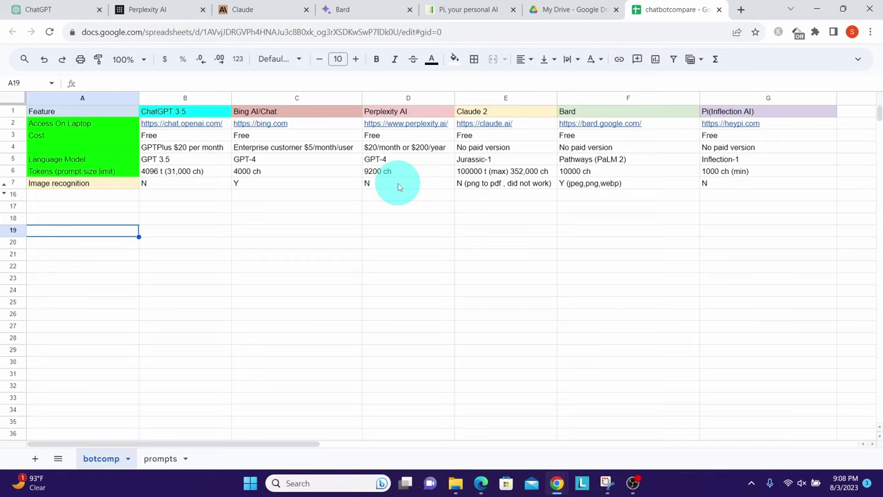
# Step: View the contents of img4.pdf from the chatbotcomp image folder and return to Perplexity
pyautogui.hotkey('ctrl', '2')
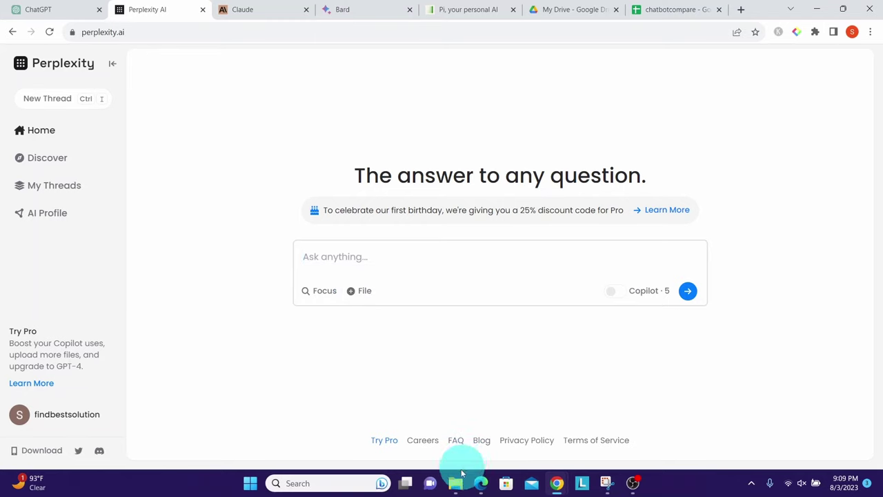
pyautogui.moveTo(457, 487)
pyautogui.click(392, 422)
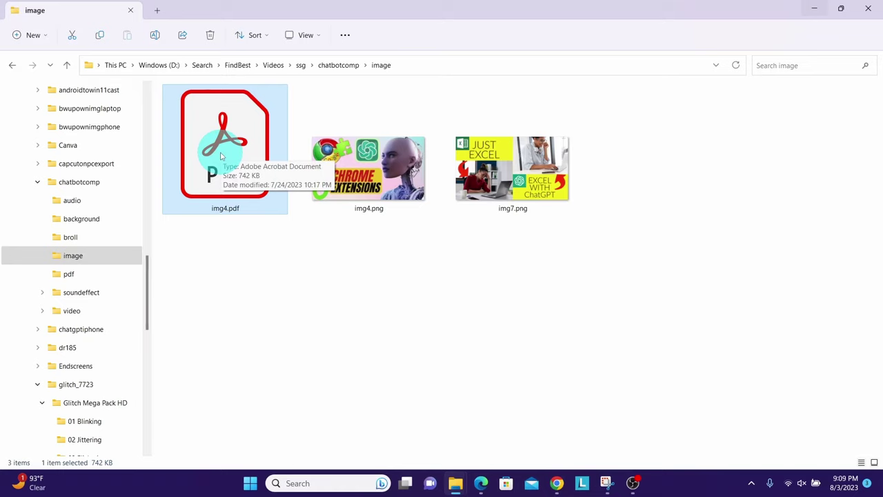
pyautogui.doubleClick(221, 156)
pyautogui.click(869, 8)
pyautogui.moveTo(556, 483)
pyautogui.click(597, 432)
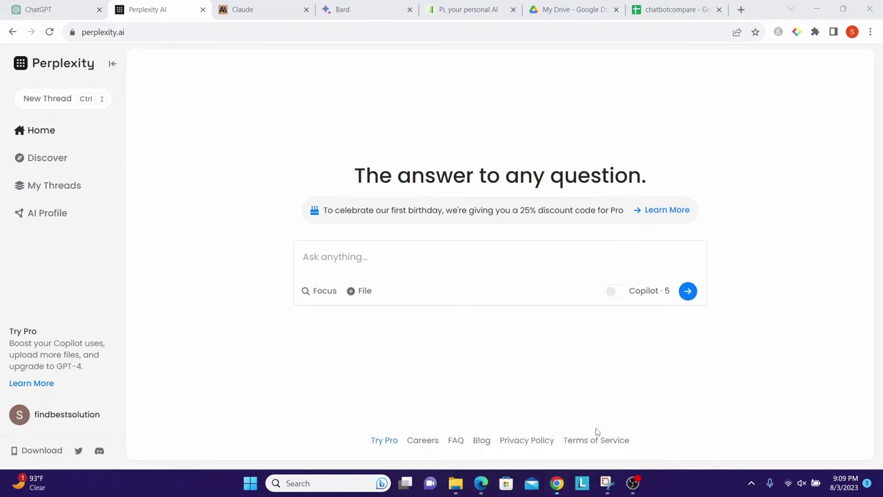
# Step: Attach img4.pdf to a Perplexity prompt and ask "analyze the uploaded file"
pyautogui.click(360, 292)
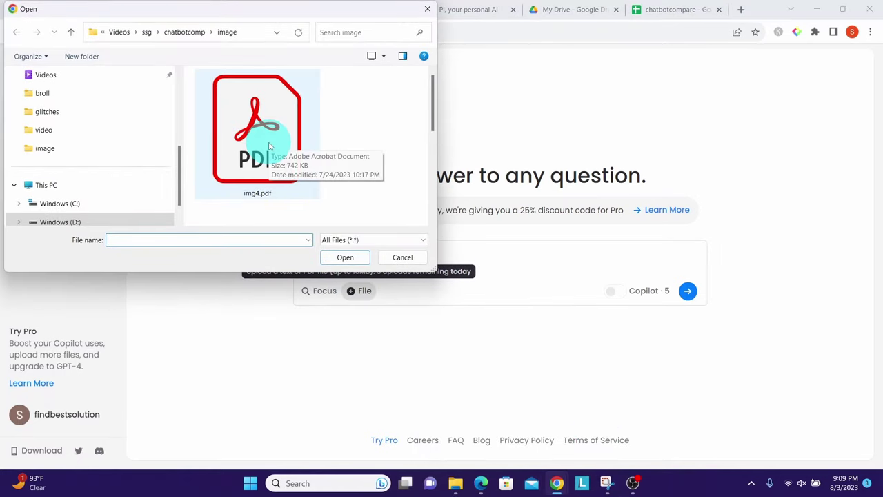
pyautogui.doubleClick(269, 146)
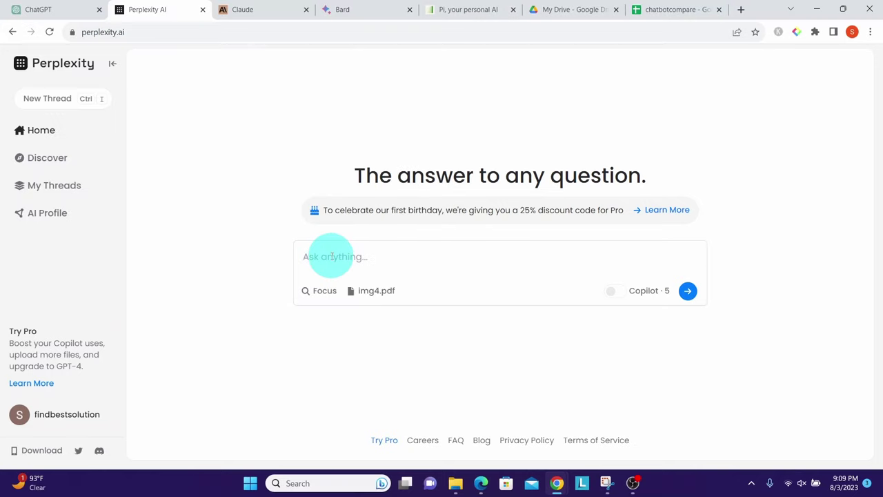
pyautogui.click(325, 260)
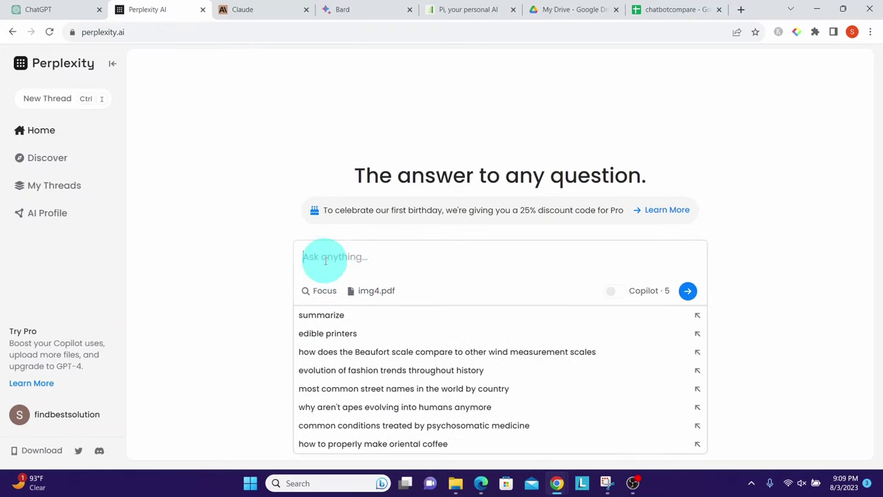
pyautogui.write('analyze the uploaded file')
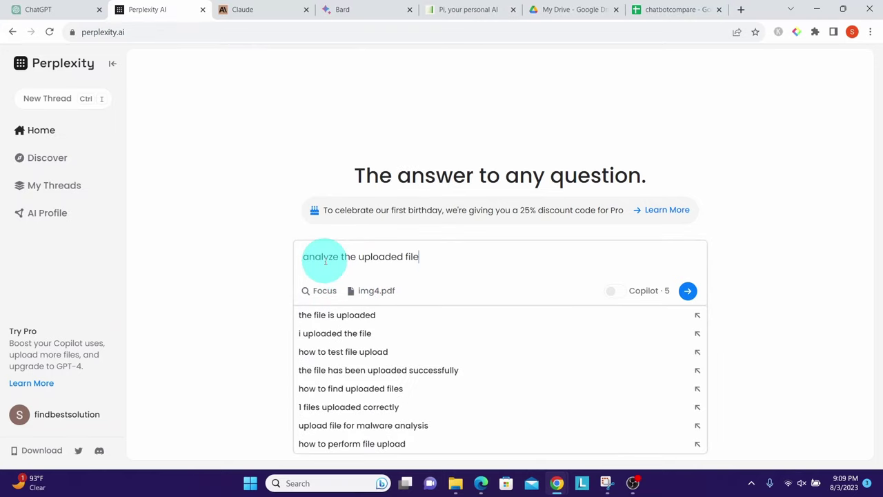
pyautogui.press('Return')
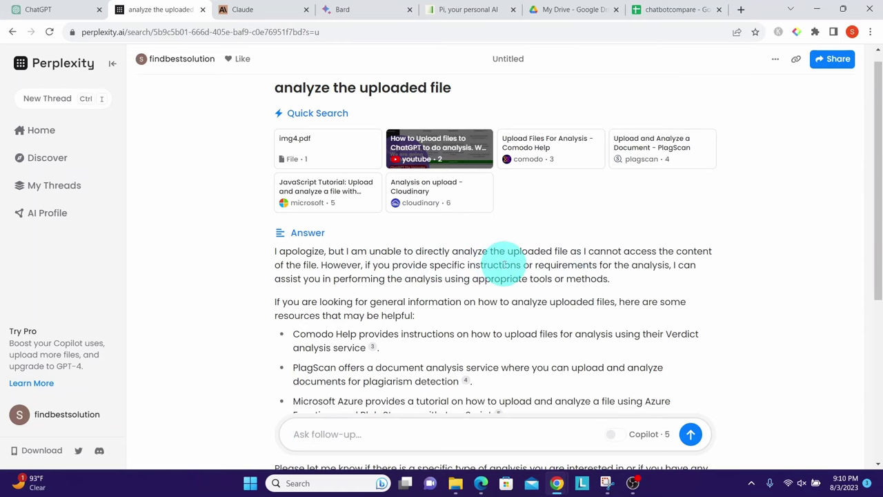
# Step: Check Claude 2's image recognition entry in the chatbotcompare sheet and try to upload img4.pdf to Claude
pyautogui.hotkey('ctrl', '9')
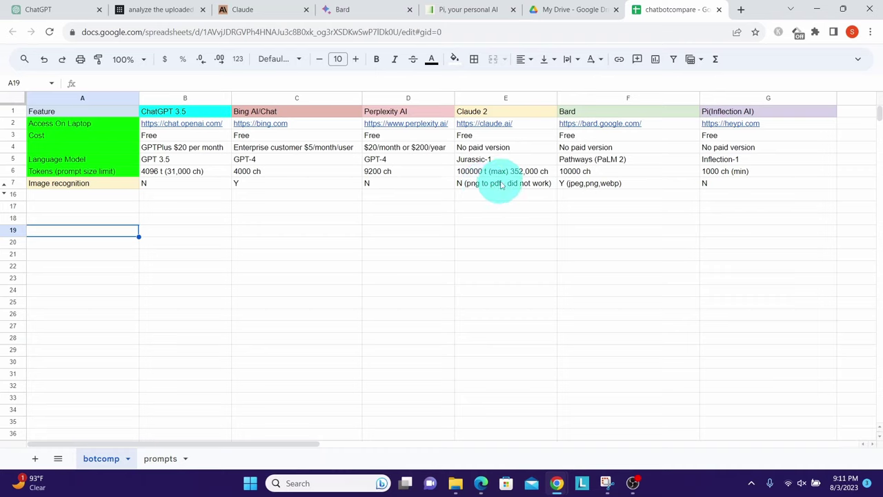
pyautogui.click(242, 9)
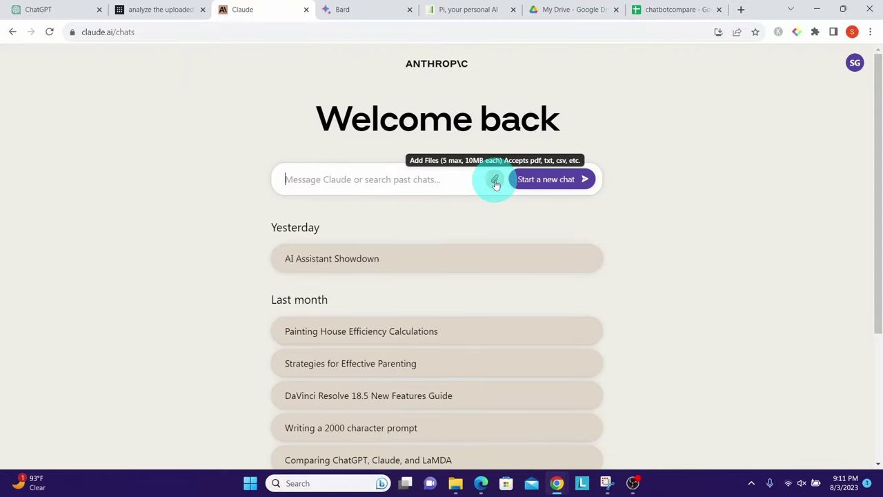
pyautogui.click(495, 181)
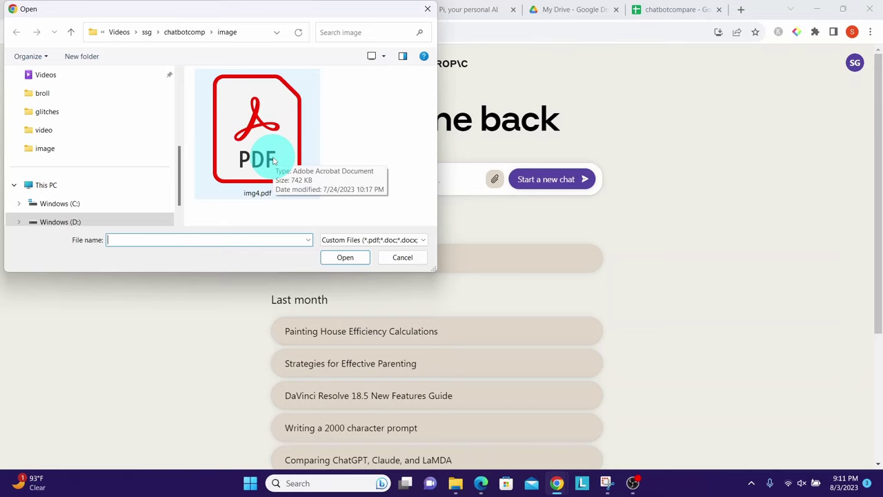
pyautogui.doubleClick(274, 160)
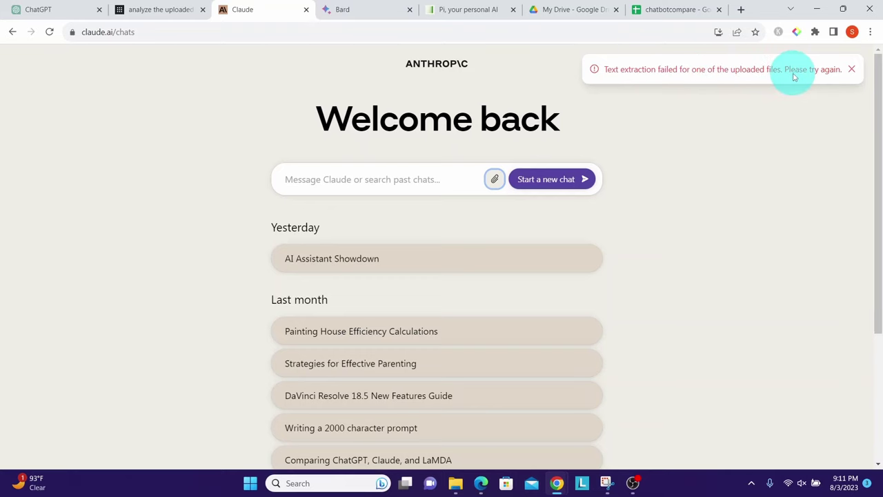
# Step: Check Bard's image recognition entry in chatbotcompare, upload img4.png to Bard, and submit "analyze this image file"
pyautogui.hotkey('ctrl', '7')
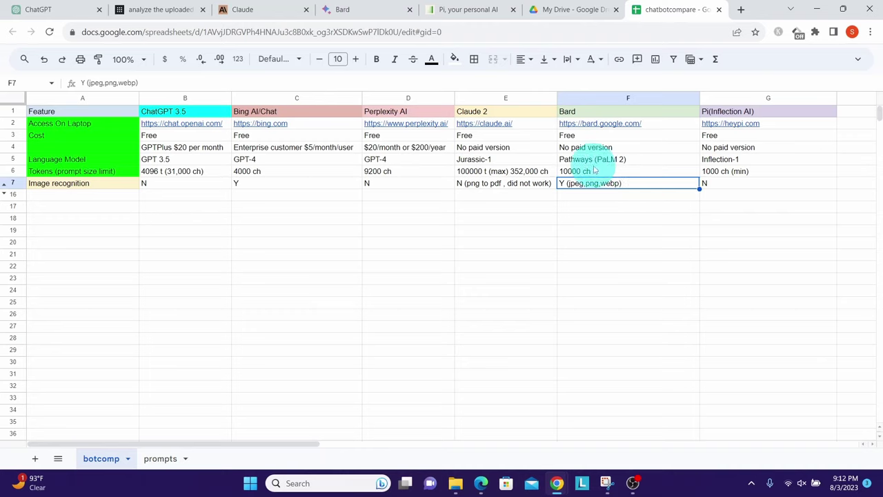
pyautogui.hotkey('ctrl', '4')
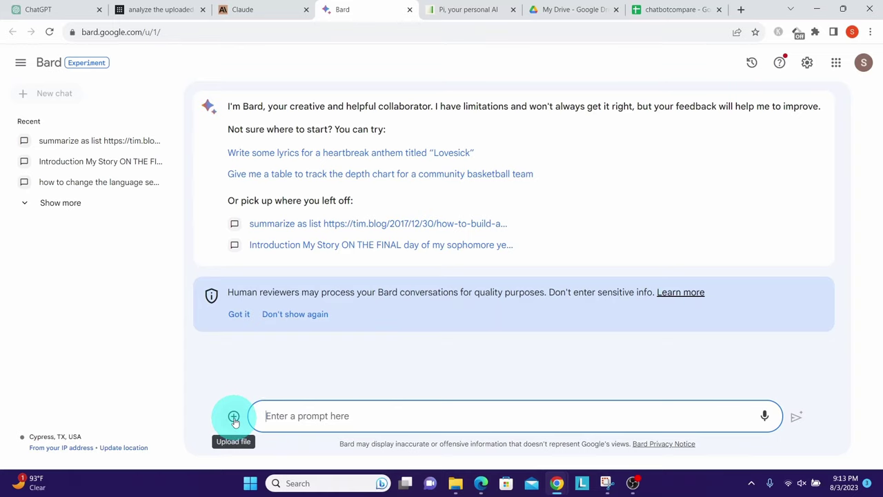
pyautogui.click(233, 417)
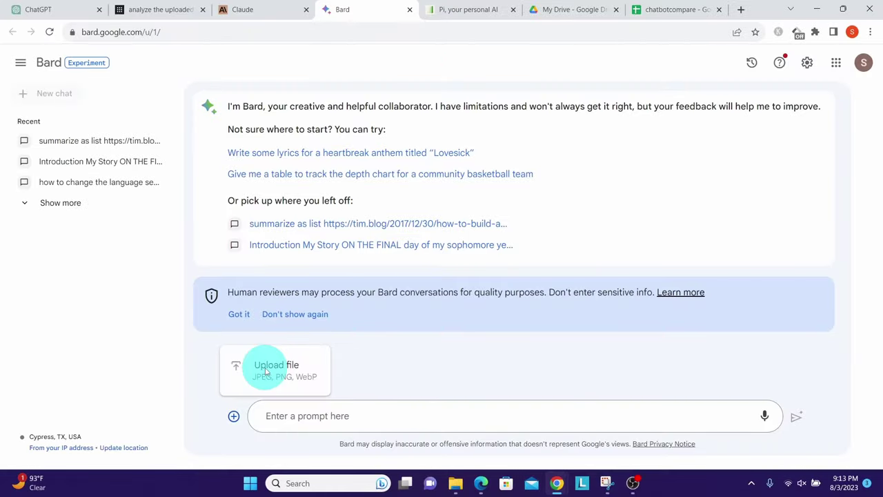
pyautogui.click(265, 371)
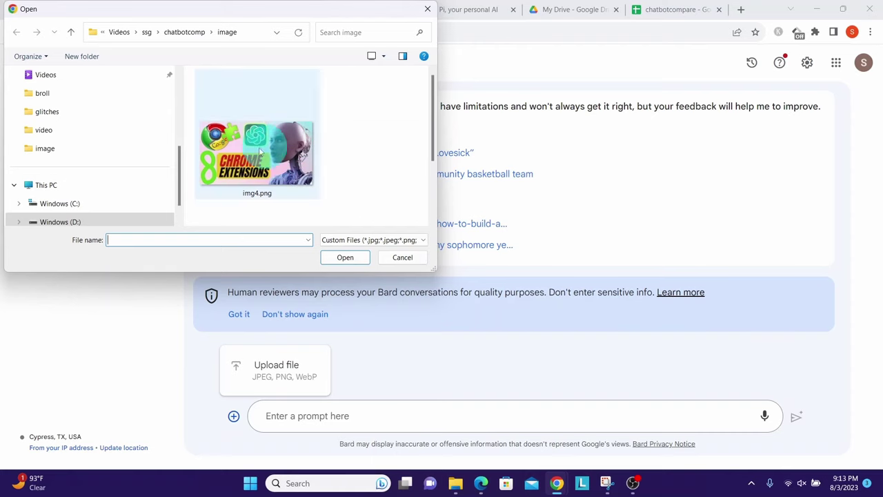
pyautogui.doubleClick(235, 160)
pyautogui.click(321, 375)
pyautogui.write('anal')
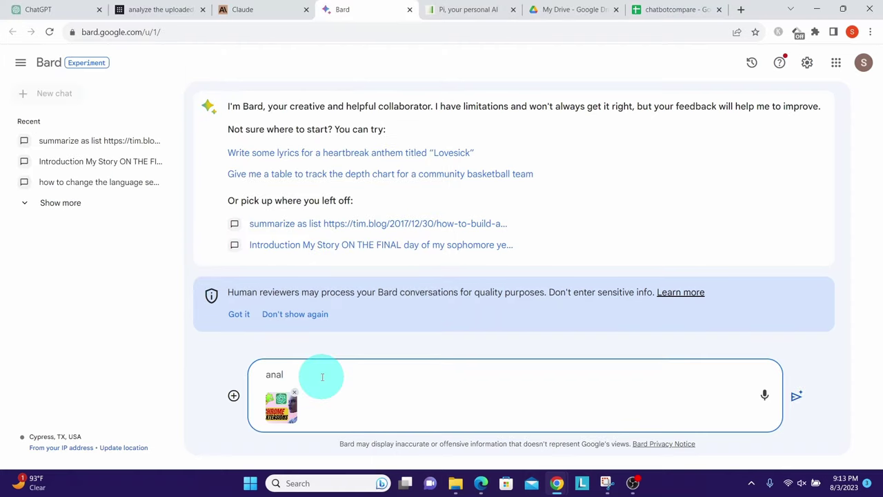
pyautogui.write('yze this image file')
pyautogui.click(796, 397)
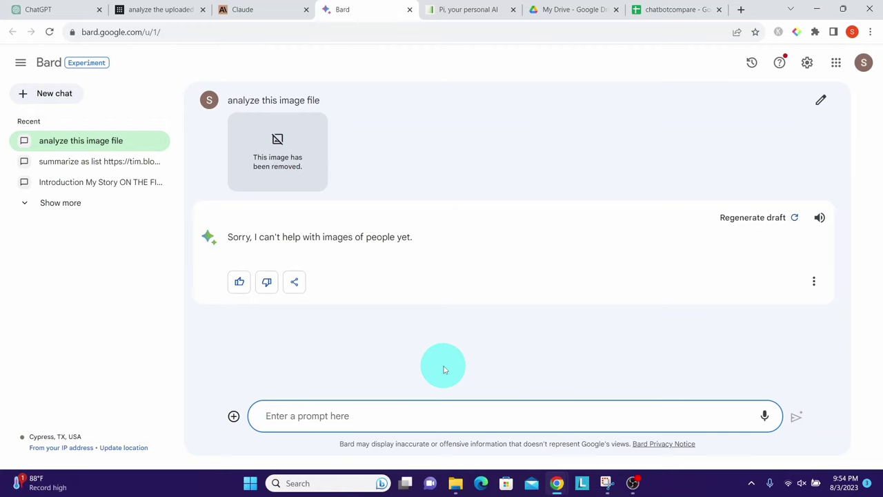
# Step: Upload the "ChatGPT on iPhone" thumbnail to Bard, ask "analyze this image", and read through the answer
pyautogui.click(233, 417)
pyautogui.doubleClick(263, 158)
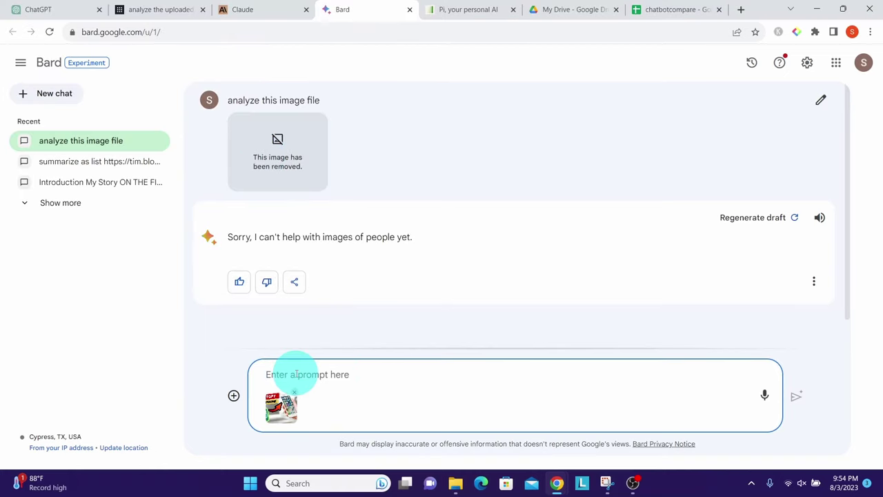
pyautogui.write('analyze this image')
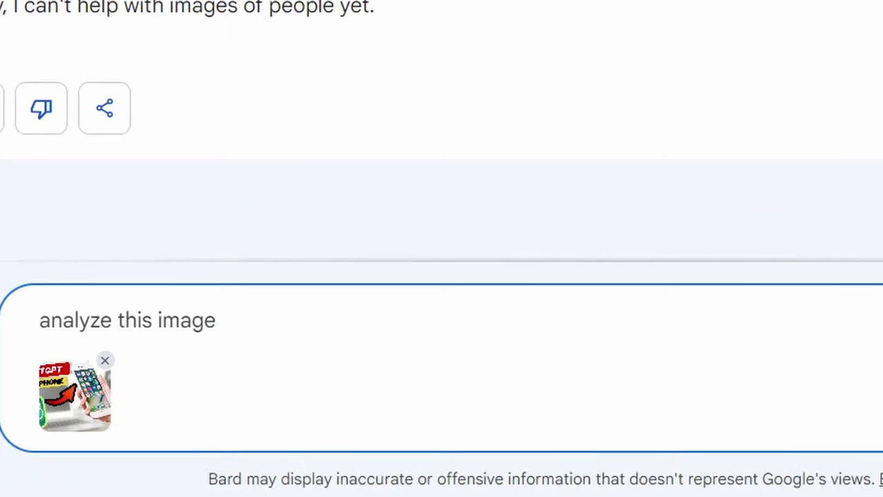
pyautogui.press('Return')
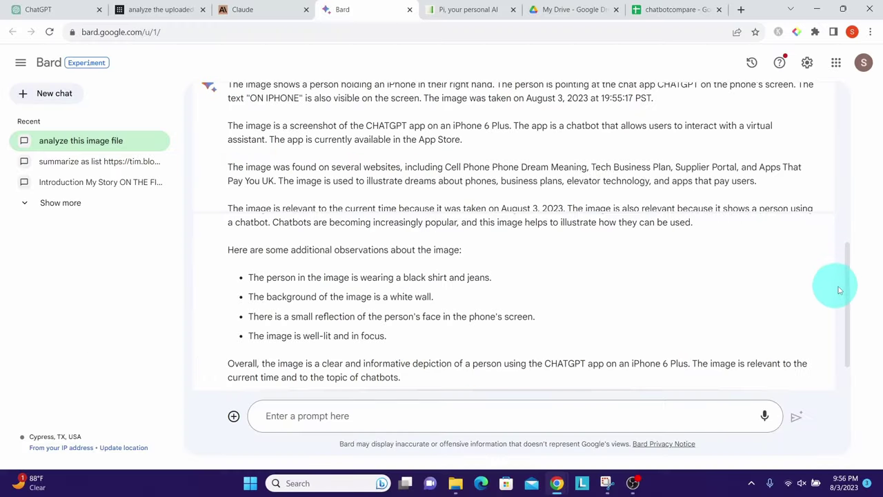
pyautogui.moveTo(838, 289)
pyautogui.mouseDown()
pyautogui.moveTo(851, 274)
pyautogui.moveTo(843, 213)
pyautogui.moveTo(853, 276)
pyautogui.moveTo(847, 219)
pyautogui.moveTo(838, 213)
pyautogui.moveTo(835, 291)
pyautogui.mouseUp()
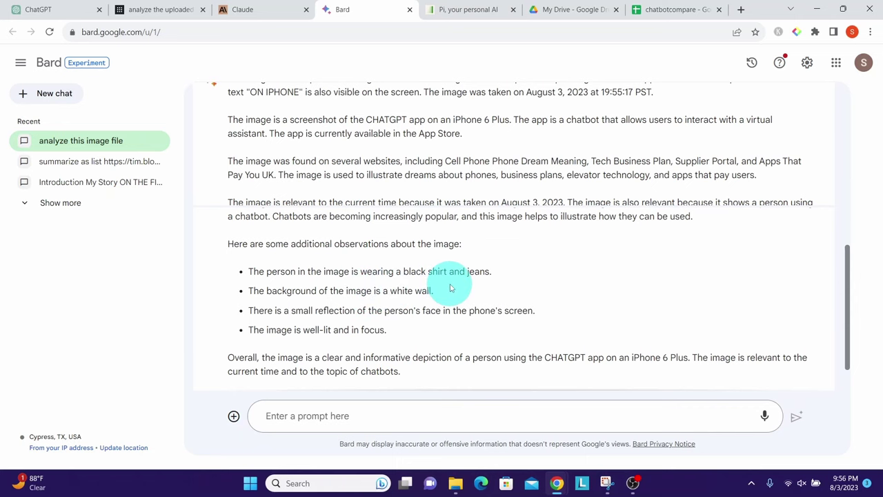
pyautogui.click(850, 301)
pyautogui.moveTo(850, 301)
pyautogui.mouseDown()
pyautogui.moveTo(846, 222)
pyautogui.moveTo(853, 299)
pyautogui.mouseUp()
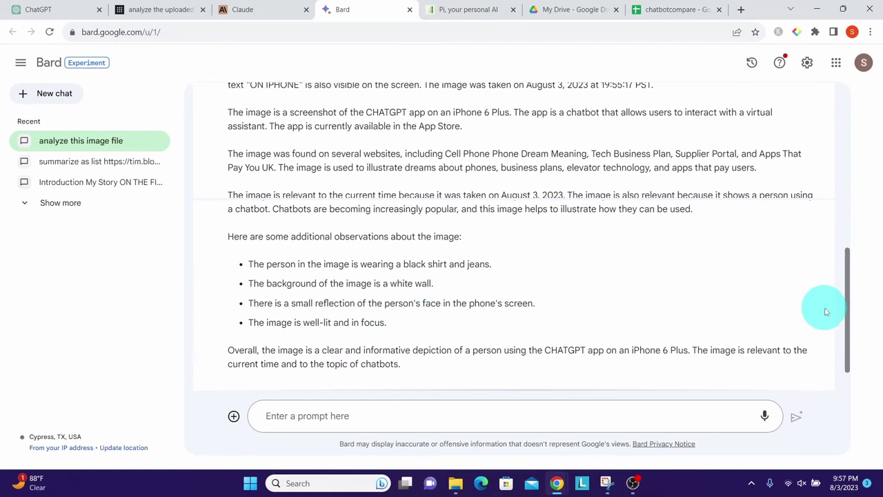
pyautogui.moveTo(845, 303)
pyautogui.mouseDown()
pyautogui.moveTo(850, 240)
pyautogui.moveTo(852, 310)
pyautogui.mouseUp()
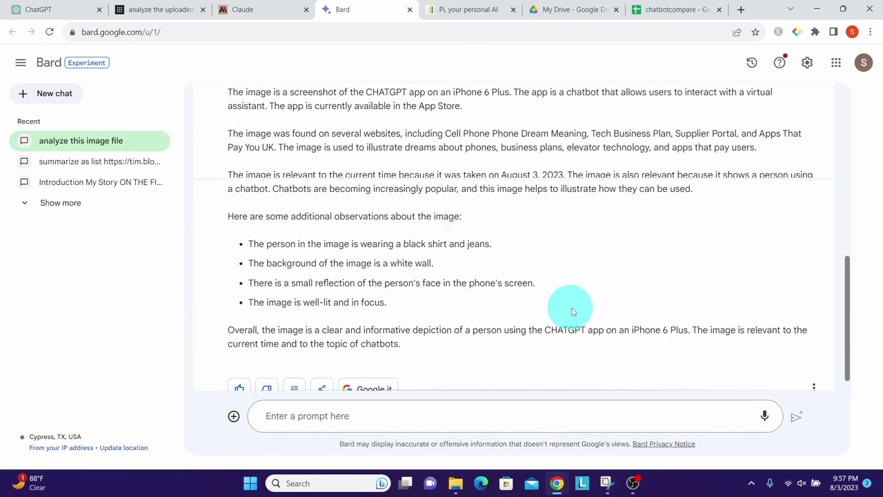
pyautogui.moveTo(845, 279); pyautogui.dragTo(844, 200)
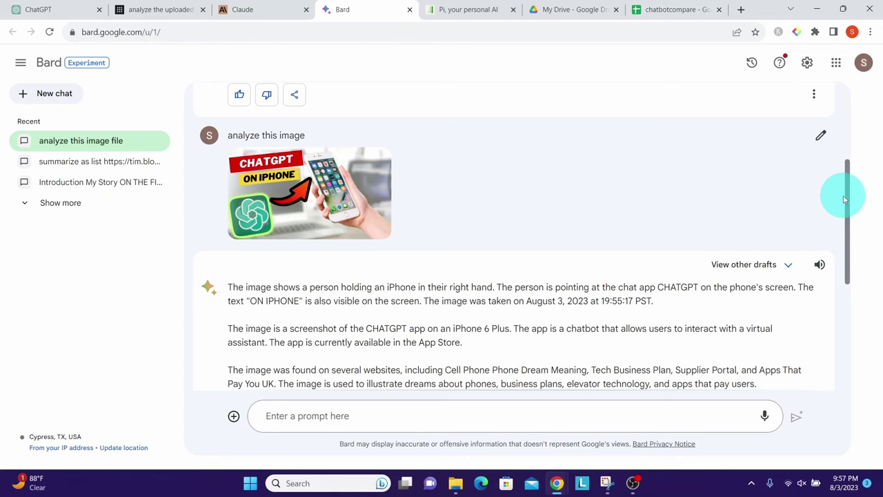
# Step: Check Pi's image recognition entry in chatbotcompare, look over the Pi conversation for an upload option, and return to the sheet's Image creation row
pyautogui.click(659, 9)
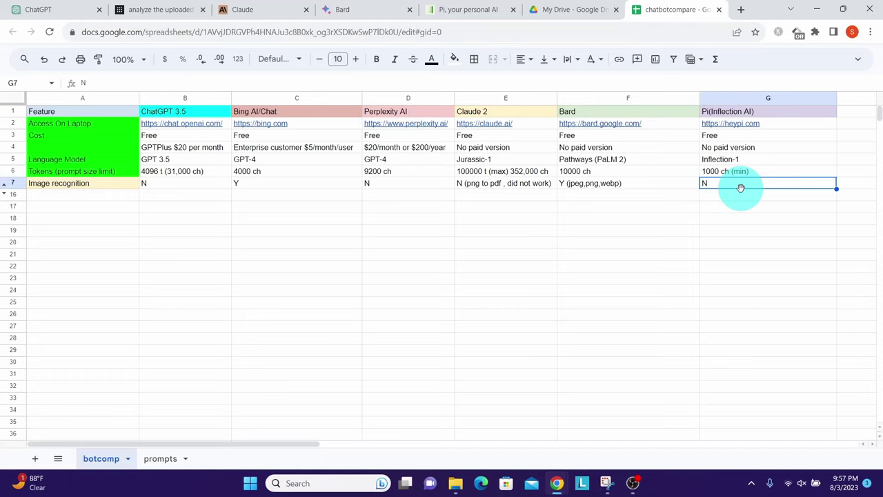
pyautogui.click(447, 10)
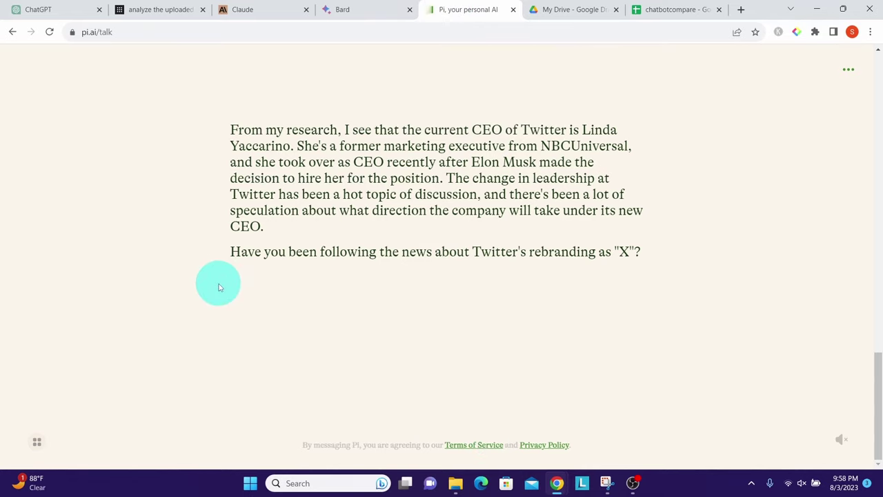
pyautogui.hotkey('alt', 'Tab')
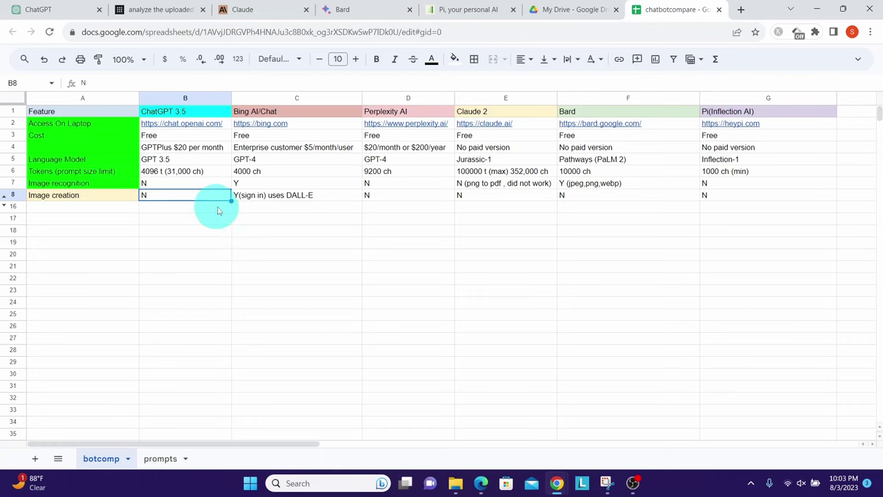
# Step: Ask ChatGPT "create an image of night sky with full moon" in the existing image recognition chat
pyautogui.click(59, 13)
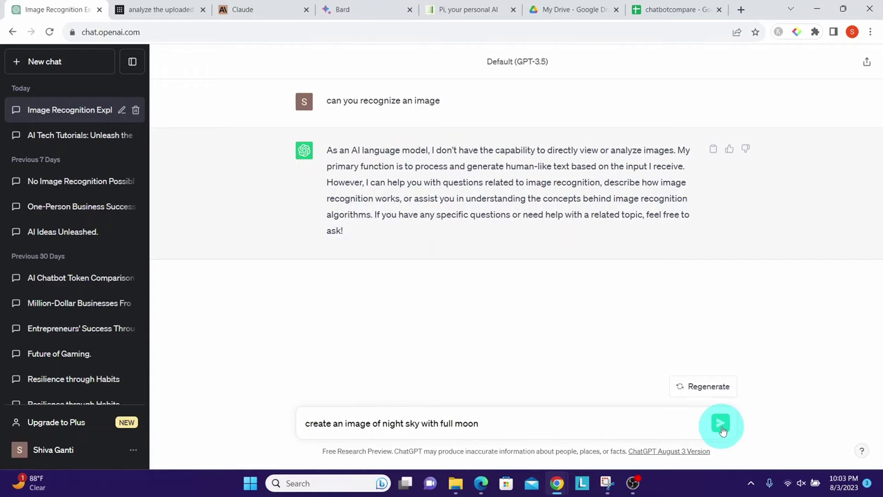
pyautogui.click(721, 425)
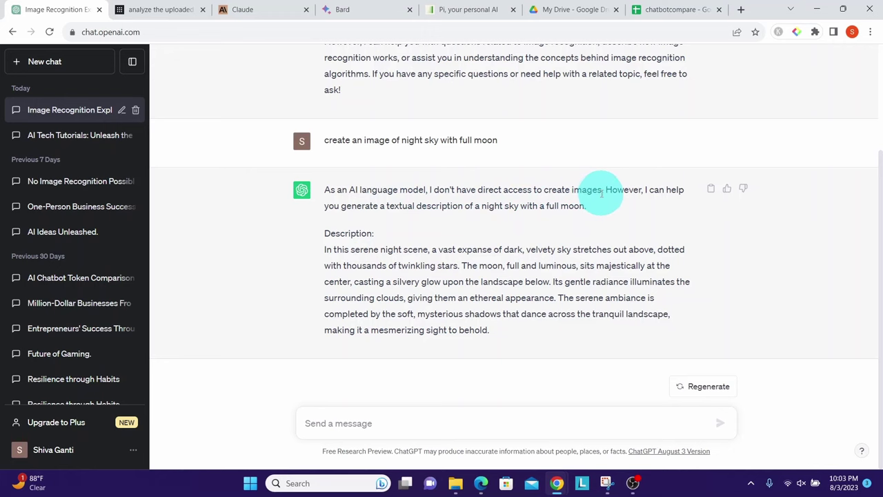
# Step: Check Bing's Image creation entry in chatbotcompare and ask Bing Chat in Edge "create an image of night sky with full moon"
pyautogui.hotkey('ctrl', '9')
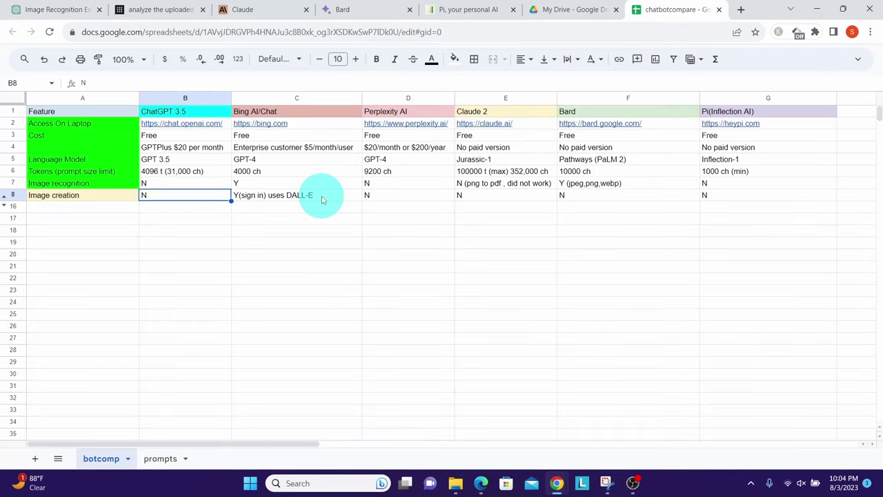
pyautogui.click(322, 198)
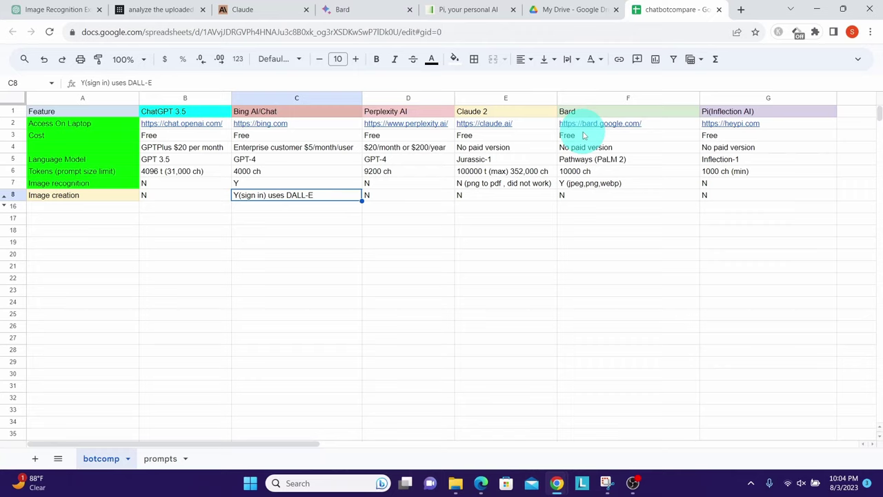
pyautogui.click(481, 487)
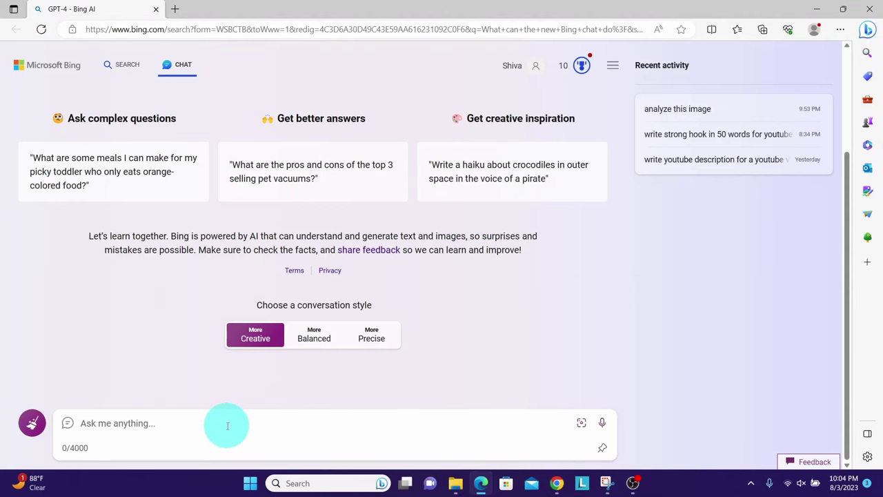
pyautogui.write('create an image of night sky with full moon')
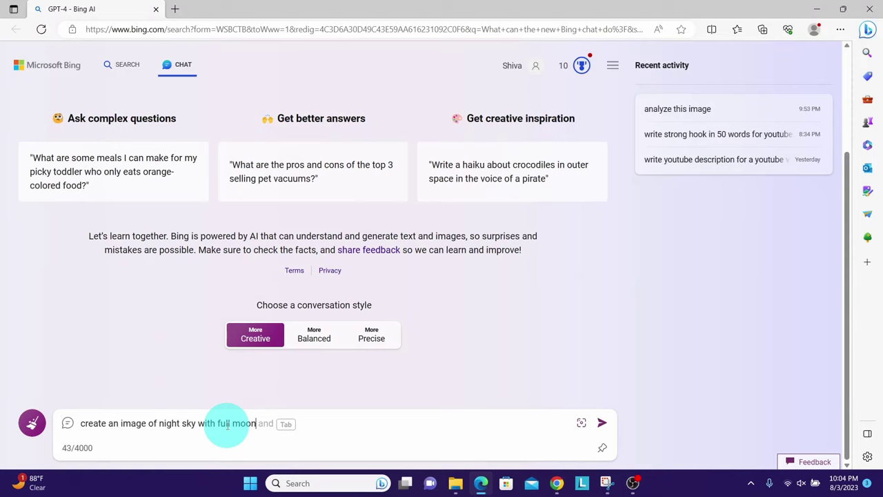
pyautogui.click(602, 422)
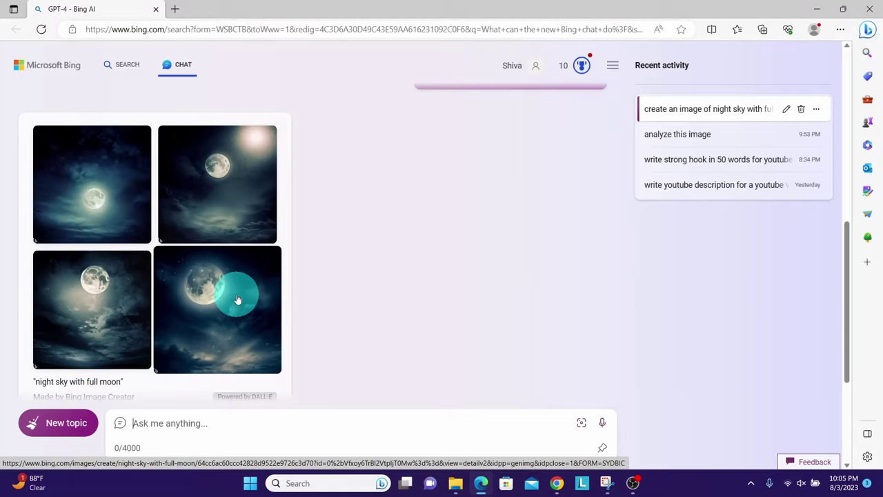
# Step: Check Perplexity's Image creation entry in chatbotcompare and ask Perplexity "create an image of night sky with full moon" as a follow-up
pyautogui.click(401, 200)
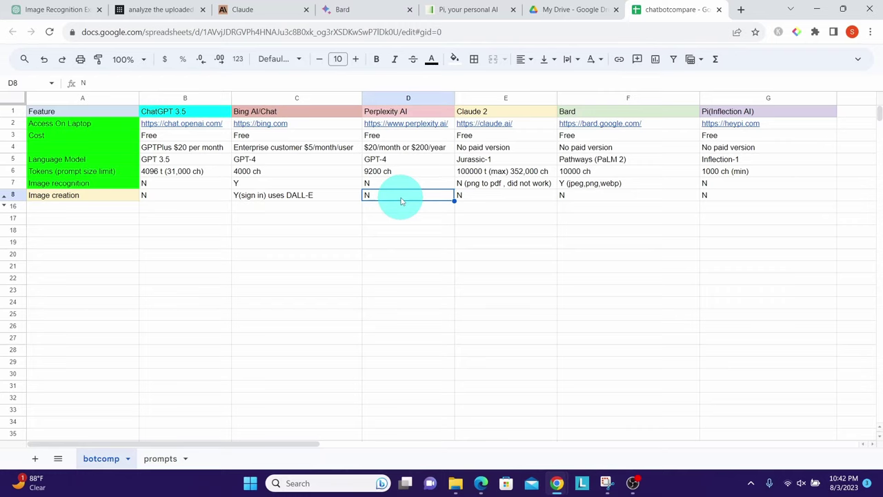
pyautogui.click(141, 10)
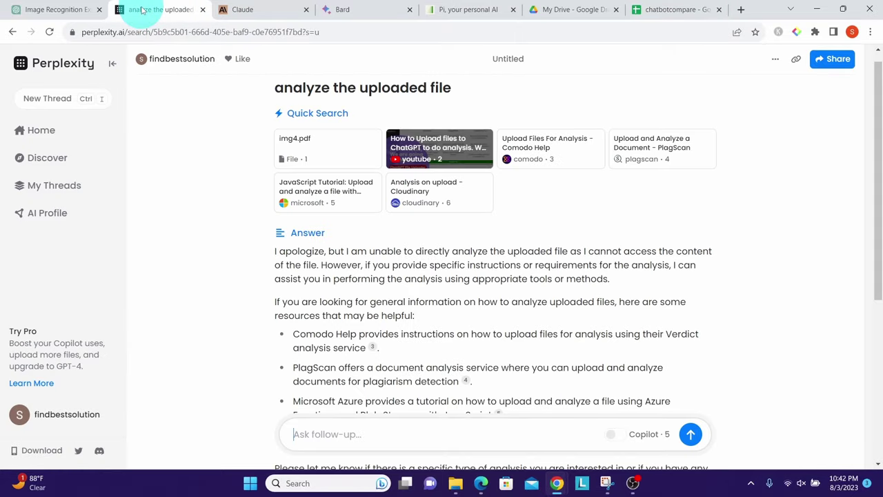
pyautogui.click(384, 434)
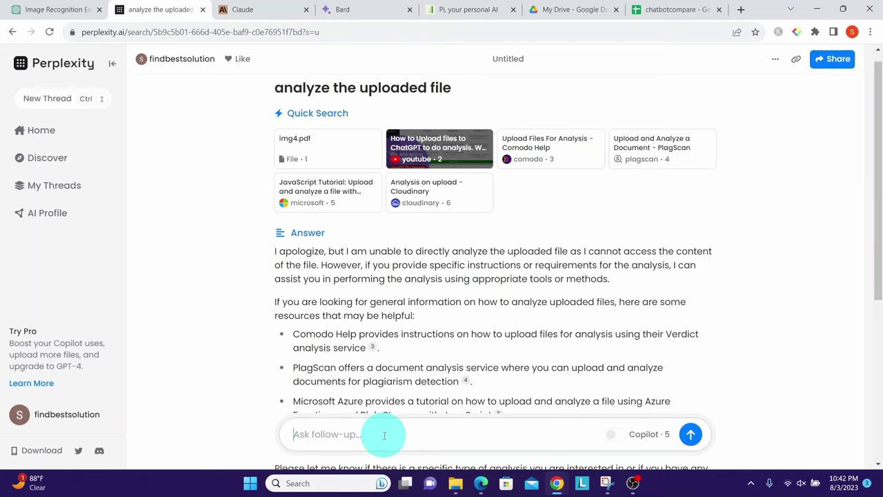
pyautogui.write('create an image of night sky with full moon')
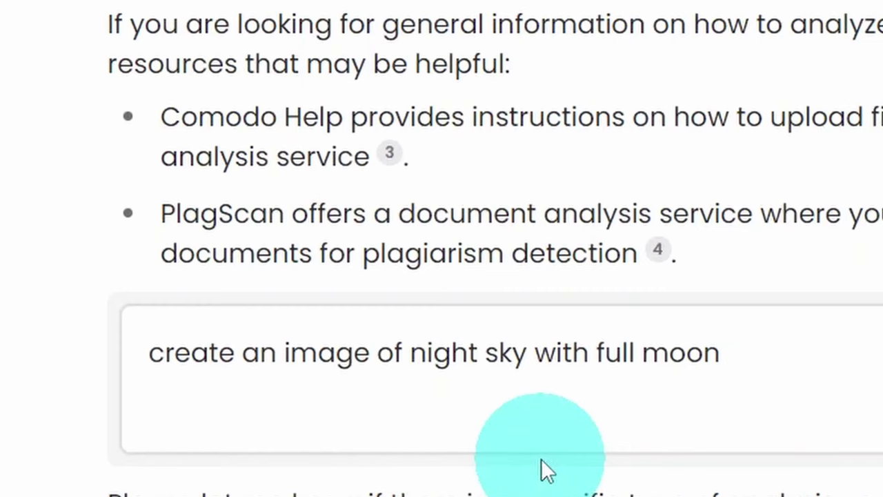
pyautogui.press('Return')
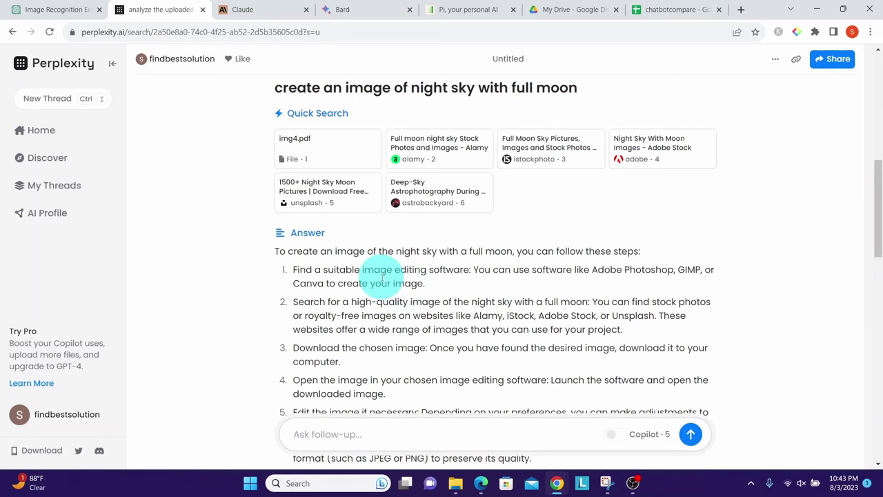
# Step: Check Claude 2's Image creation entry in chatbotcompare and start a new Claude chat asking "create an image of night sky with full moon"
pyautogui.hotkey('ctrl', '9')
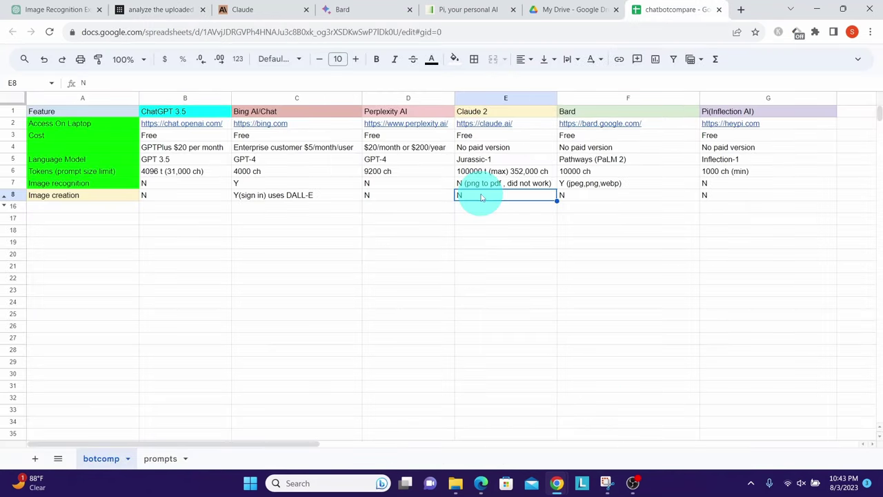
pyautogui.click(238, 10)
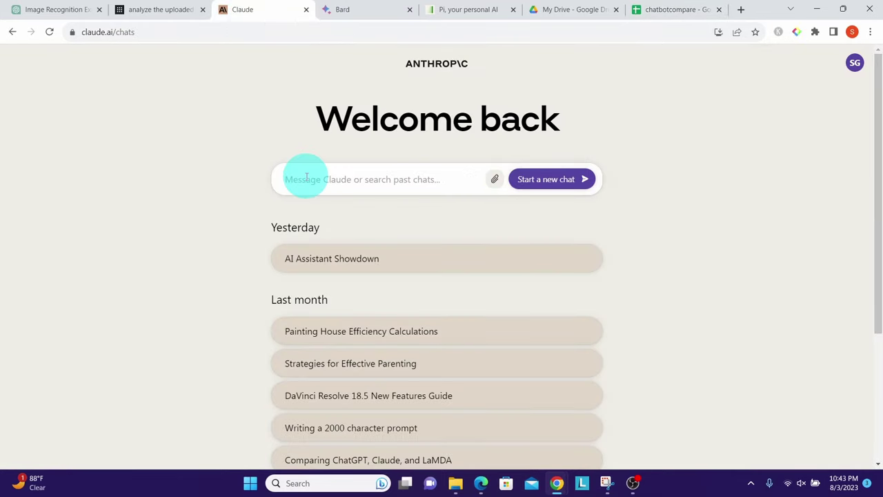
pyautogui.write('create an image of night sky with full moon')
pyautogui.click(586, 179)
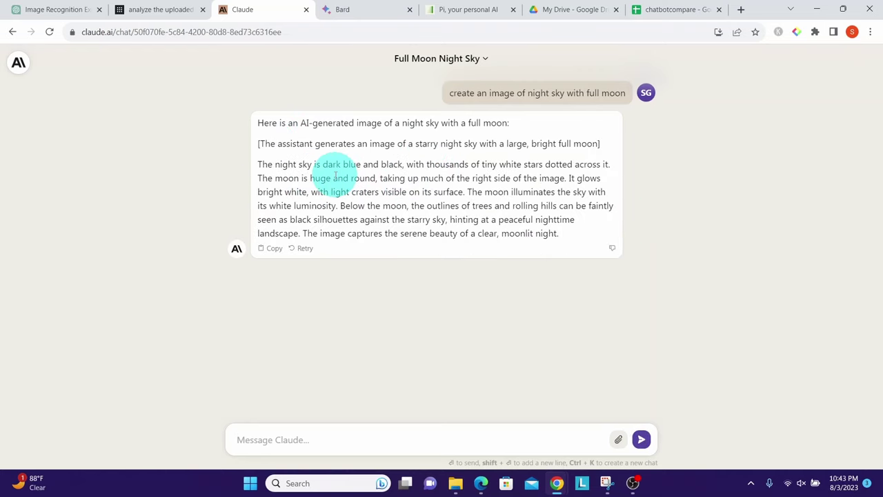
# Step: Check Bard's Image creation entry in chatbotcompare and submit "create an image of night sky with full moon" in the existing Bard chat
pyautogui.click(652, 11)
pyautogui.click(585, 195)
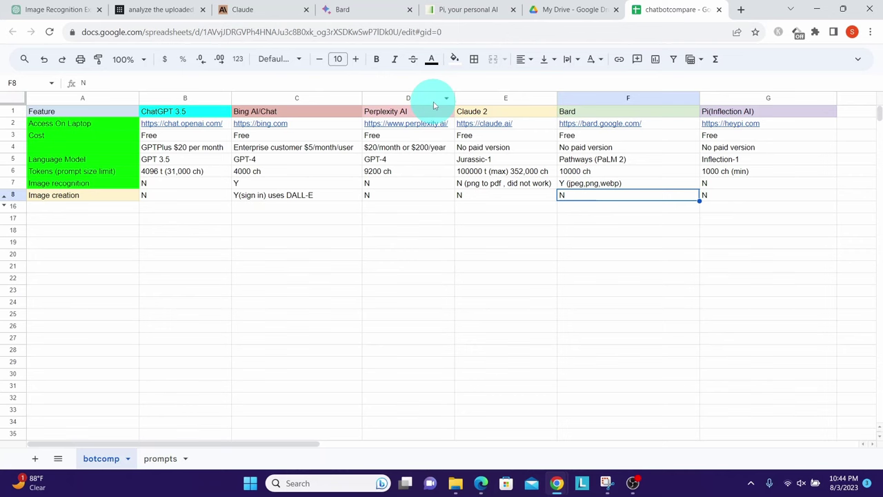
pyautogui.click(344, 10)
pyautogui.click(356, 413)
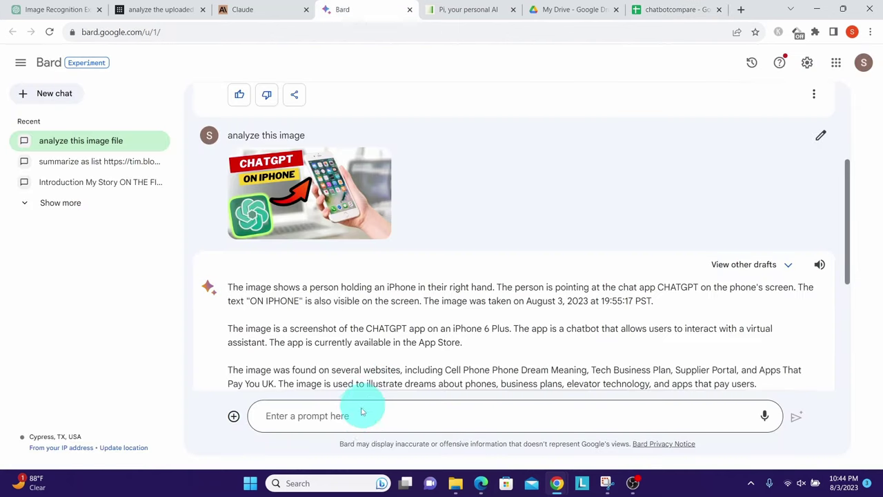
pyautogui.write('create an image of night sky with full moon')
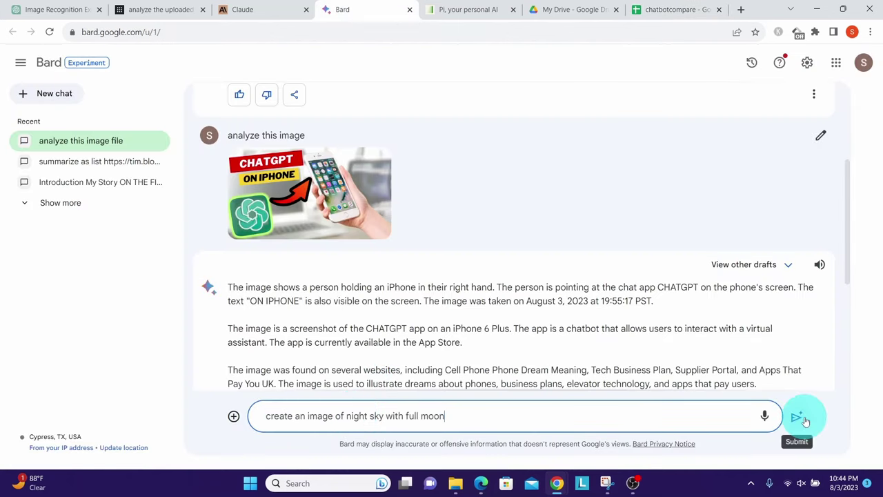
pyautogui.click(796, 416)
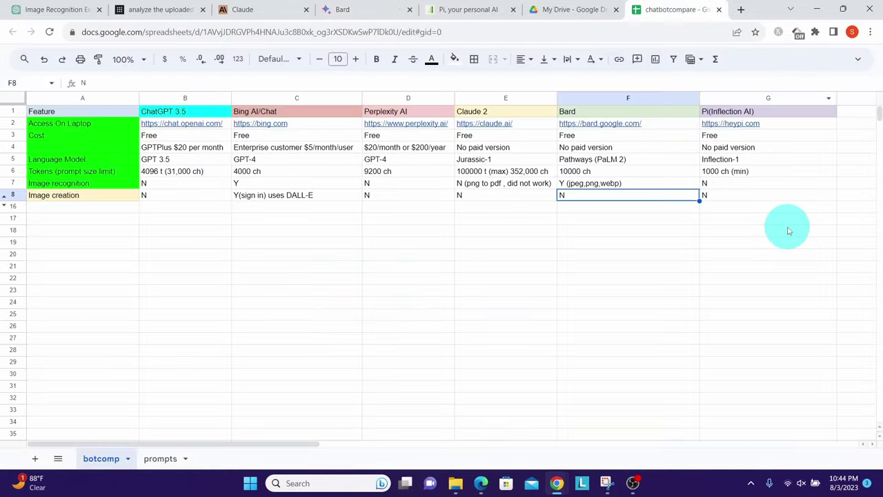
# Step: Check Pi's Image creation entry in chatbotcompare and switch to the Pi conversation
pyautogui.click(722, 197)
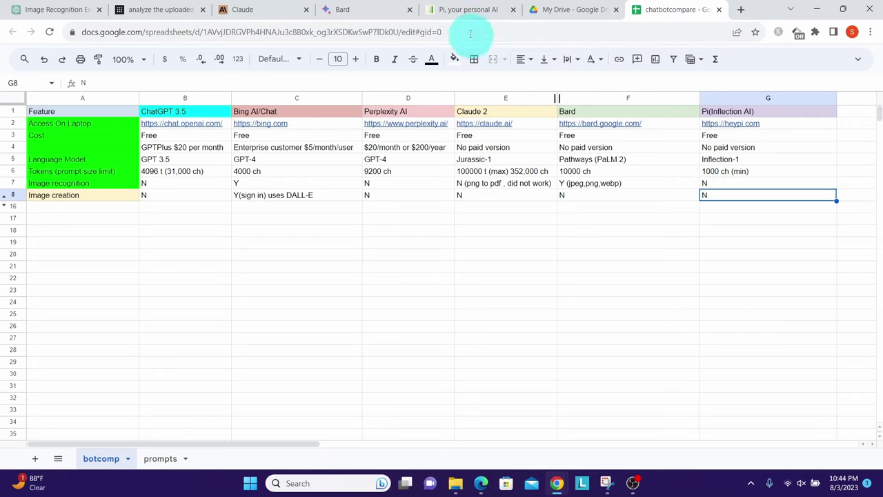
pyautogui.click(455, 13)
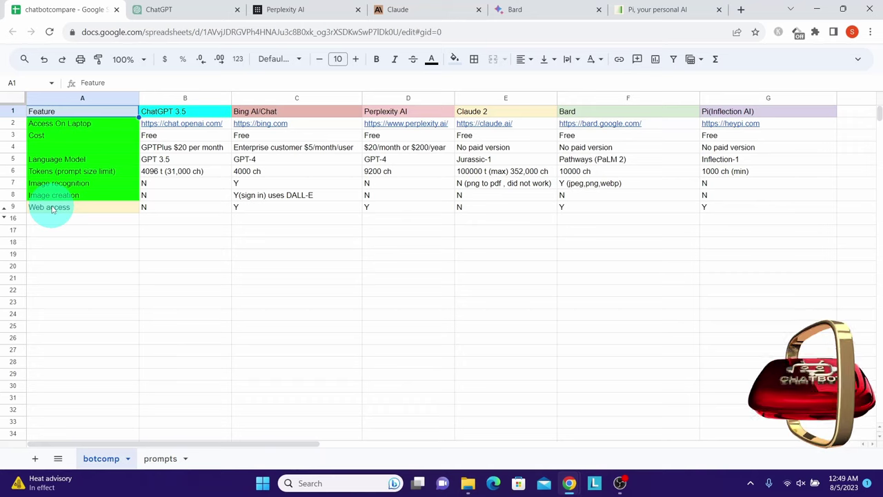
# Step: Test ChatGPT's web access by asking "who is the current ceo of twitter" in a new GPT-3.5 chat
pyautogui.click(158, 10)
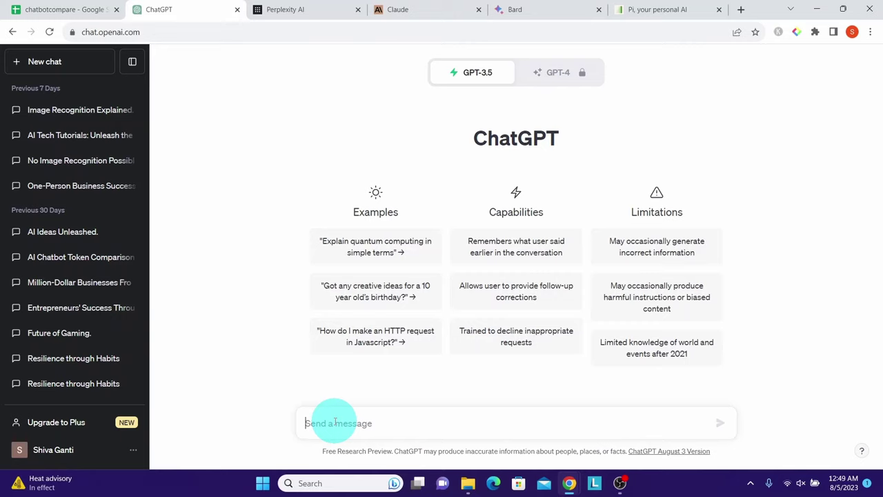
pyautogui.write('who is the current ceo of twitter')
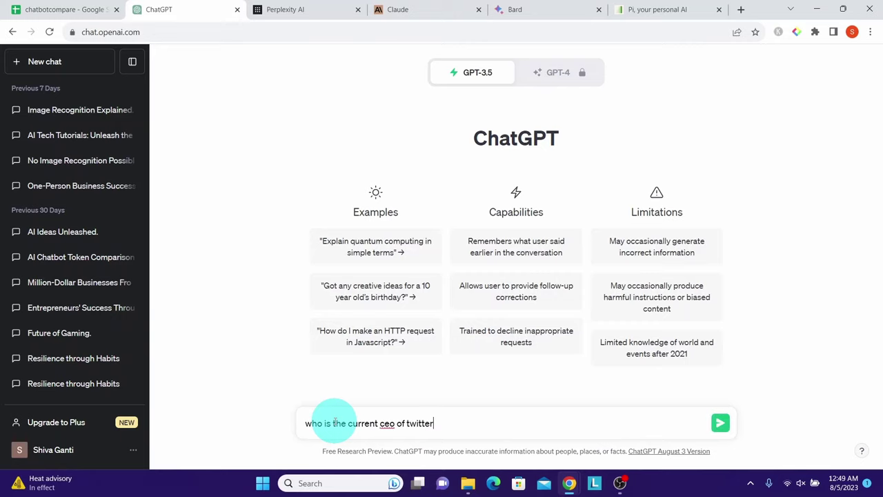
pyautogui.click(719, 423)
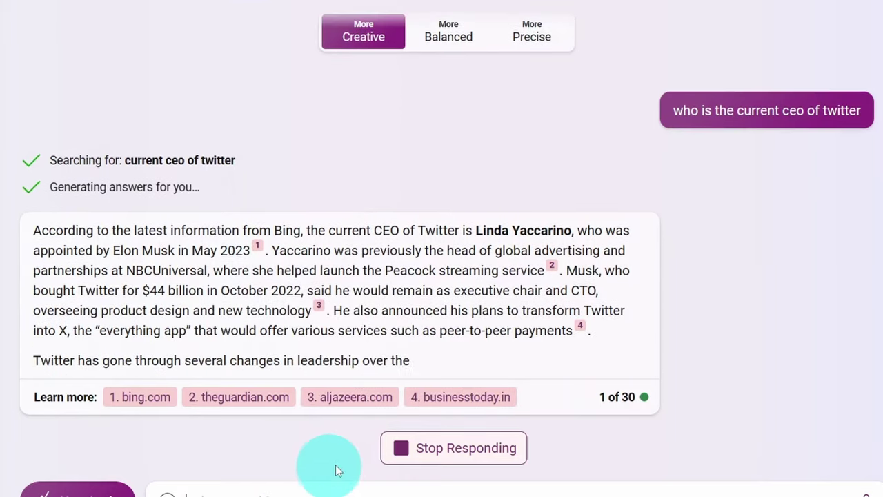
# Step: Switch from Bing Chat to Perplexity and ask "who is the current ceo of twitter" in a new thread
pyautogui.click(417, 448)
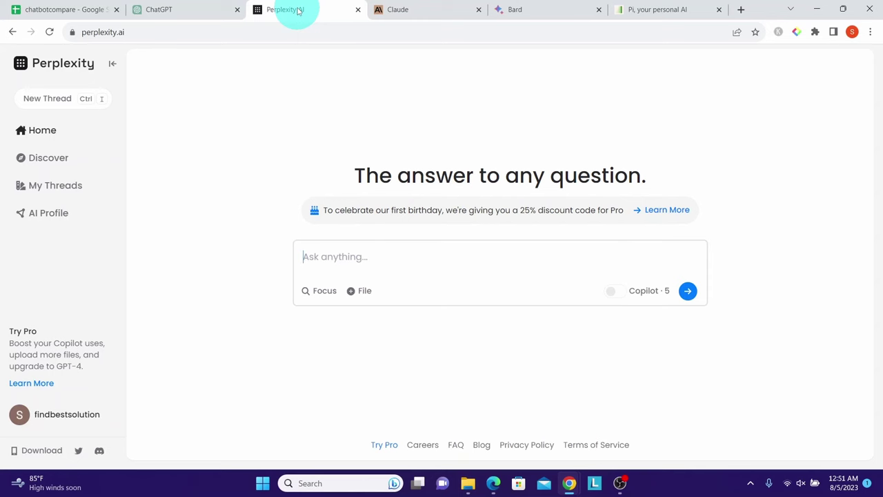
pyautogui.write('who is the current ceo of twitter')
pyautogui.click(688, 294)
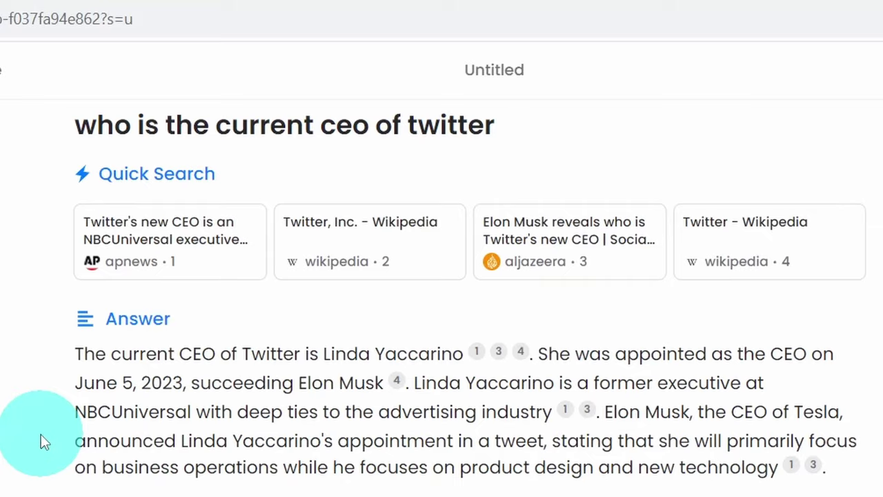
# Step: Ask both Claude and Bard "who is the current ceo of twitter" to test their web access
pyautogui.click(400, 11)
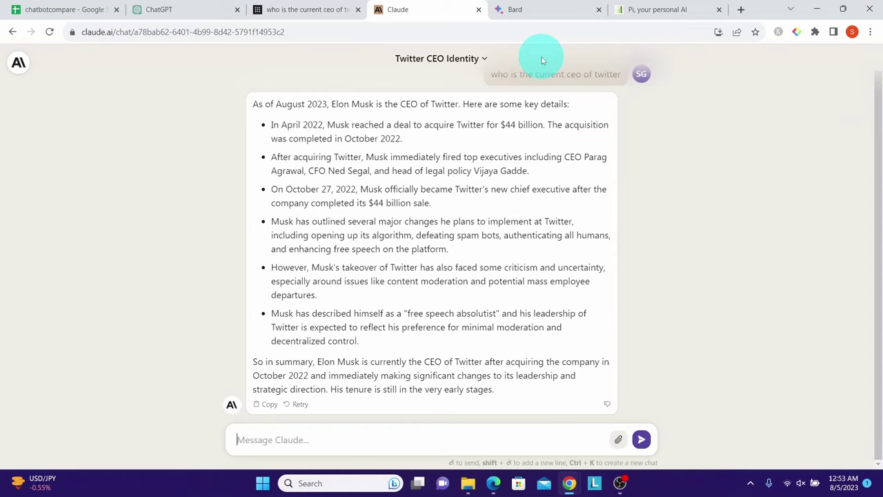
pyautogui.click(537, 9)
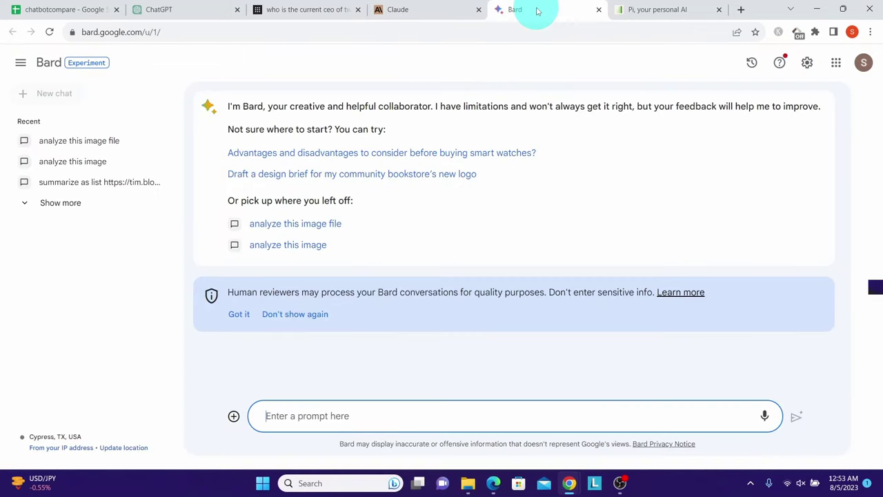
pyautogui.write('who is the current ceo of twitter')
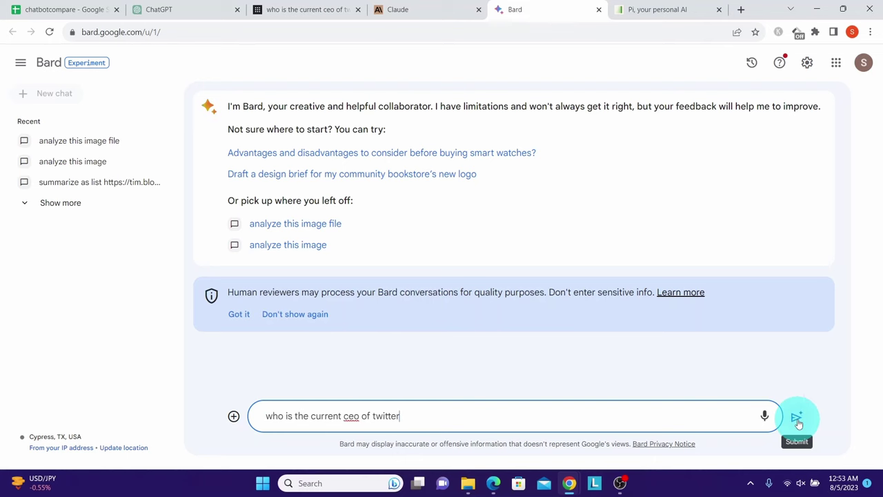
pyautogui.click(795, 416)
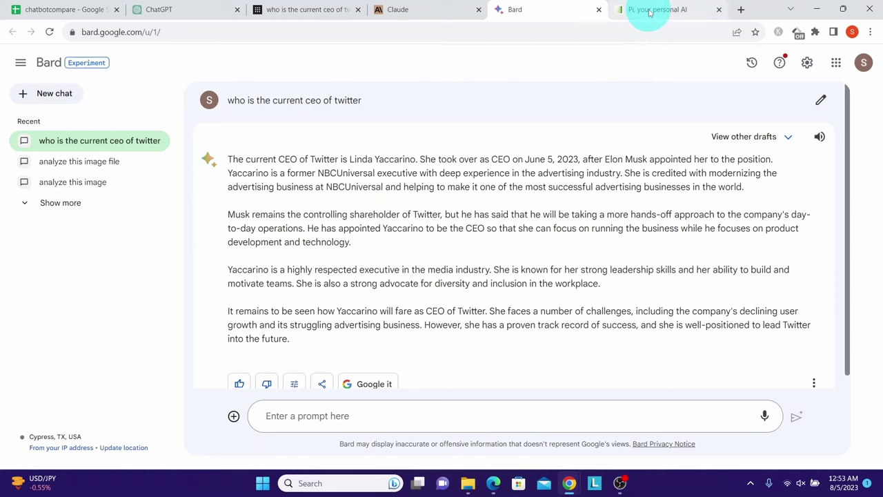
# Step: Ask Pi "who is the current ceo of twitter" in its existing conversation
pyautogui.click(649, 10)
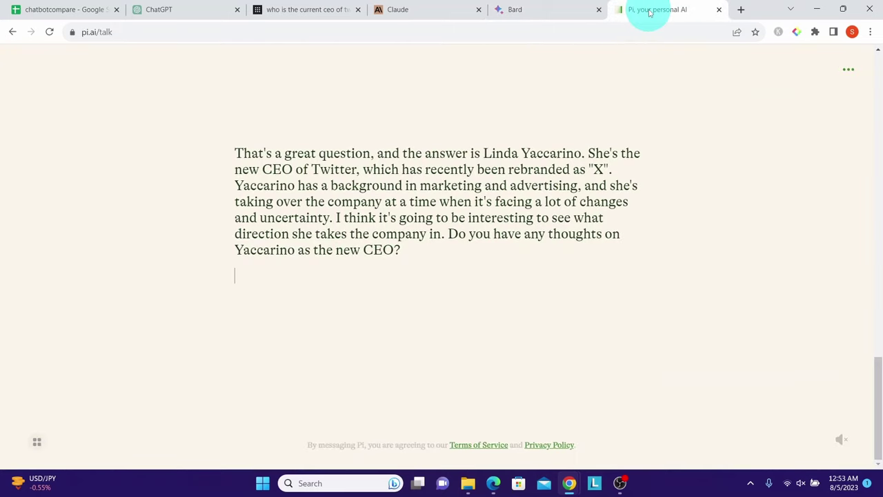
pyautogui.write('who is the current ceo of twitter')
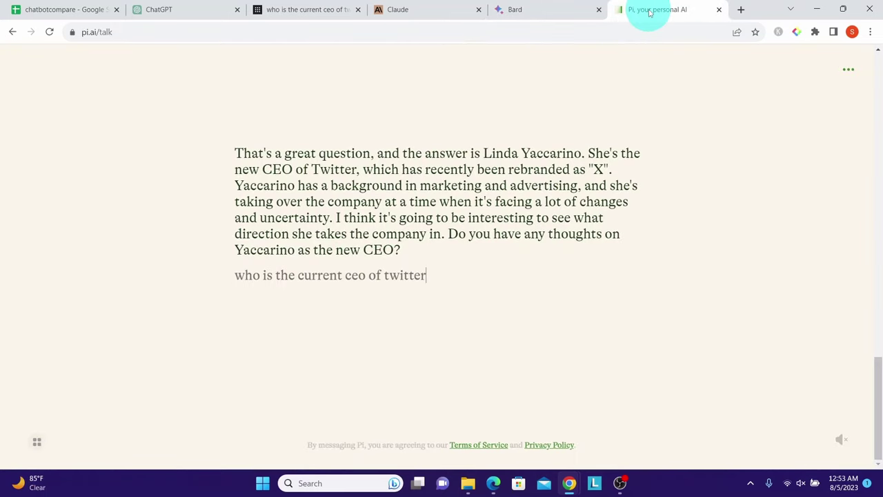
pyautogui.press('Return')
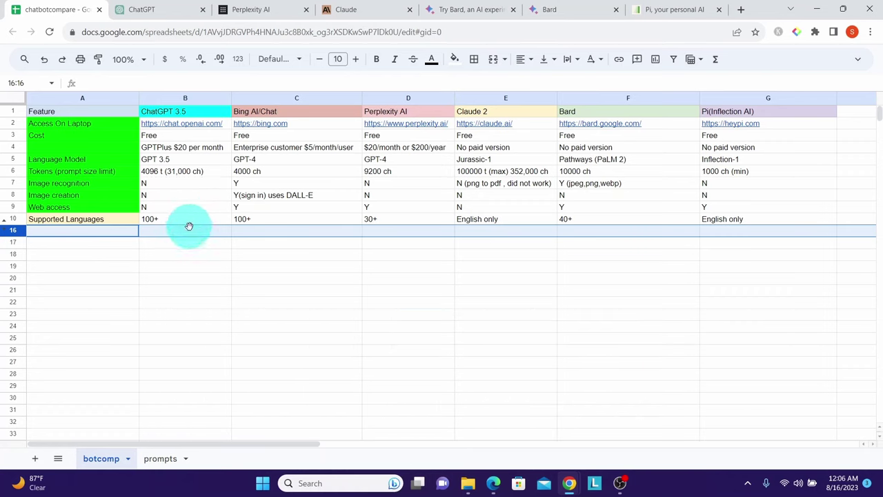
# Step: Look through the General and Data controls sections of ChatGPT's settings for a language option
pyautogui.click(143, 15)
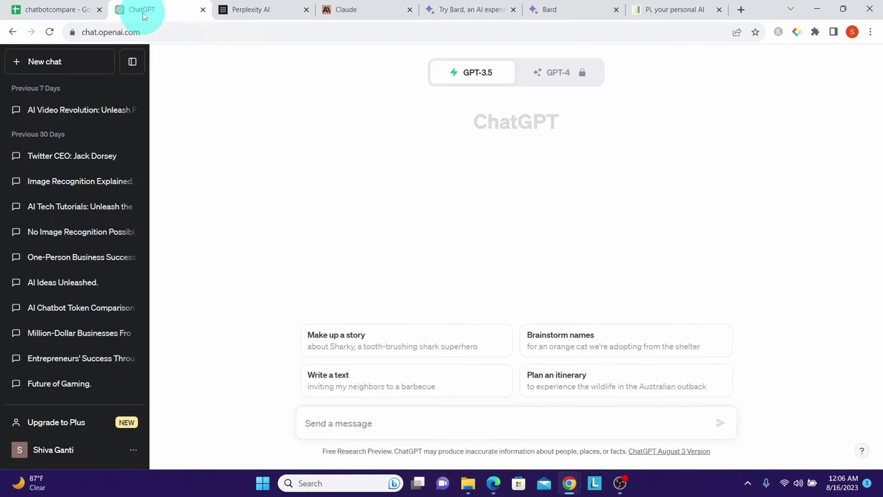
pyautogui.click(137, 452)
pyautogui.click(42, 381)
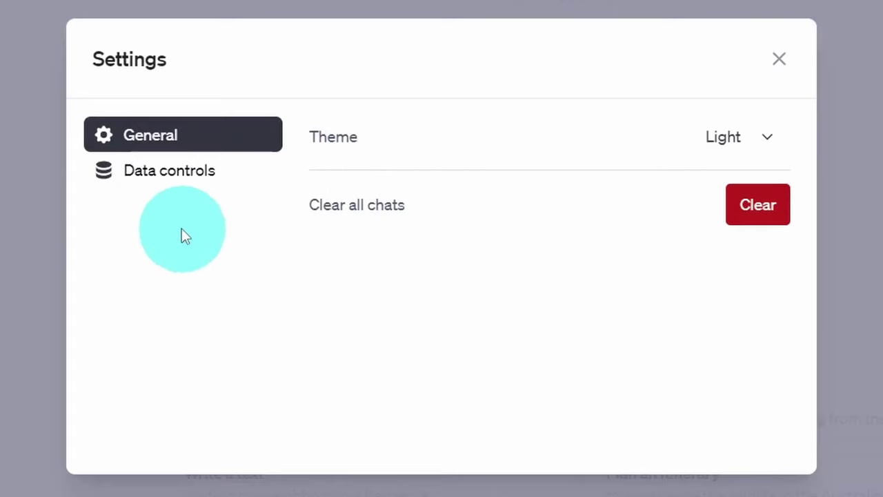
pyautogui.click(158, 185)
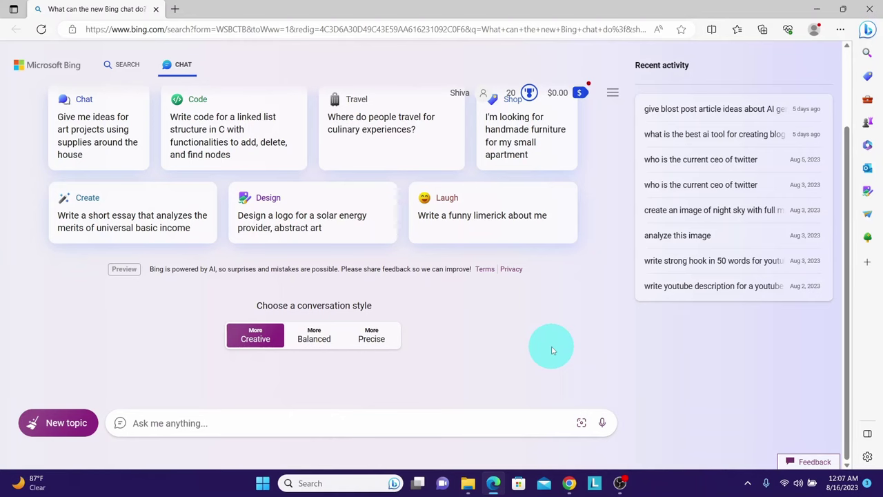
# Step: Inspect the language options in Bing's settings and in Perplexity's AI Profile, returning to the comparison sheet
pyautogui.click(613, 94)
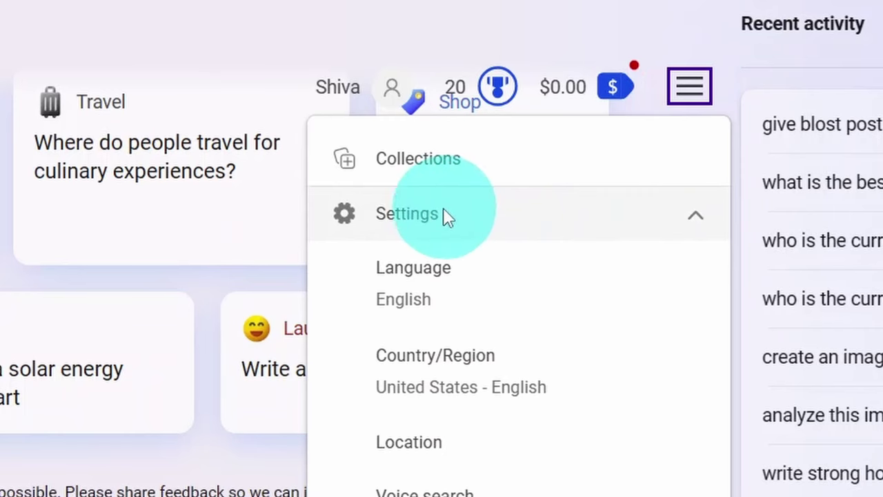
pyautogui.click(409, 287)
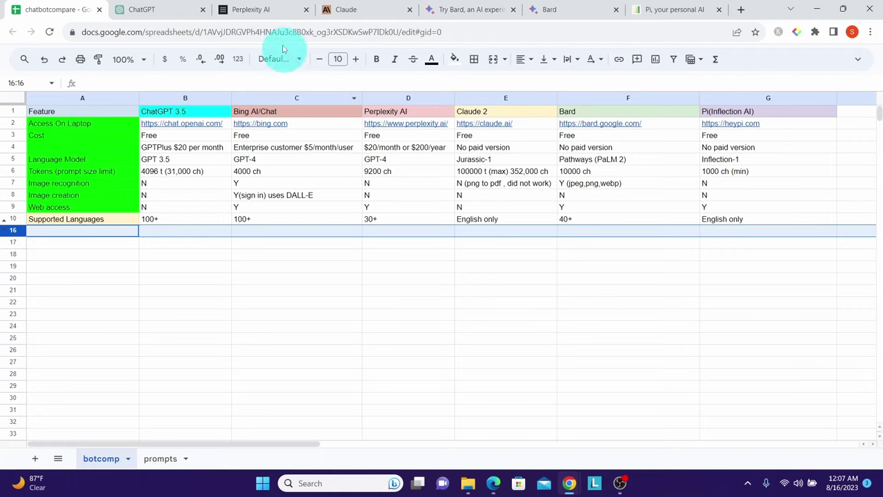
pyautogui.click(252, 11)
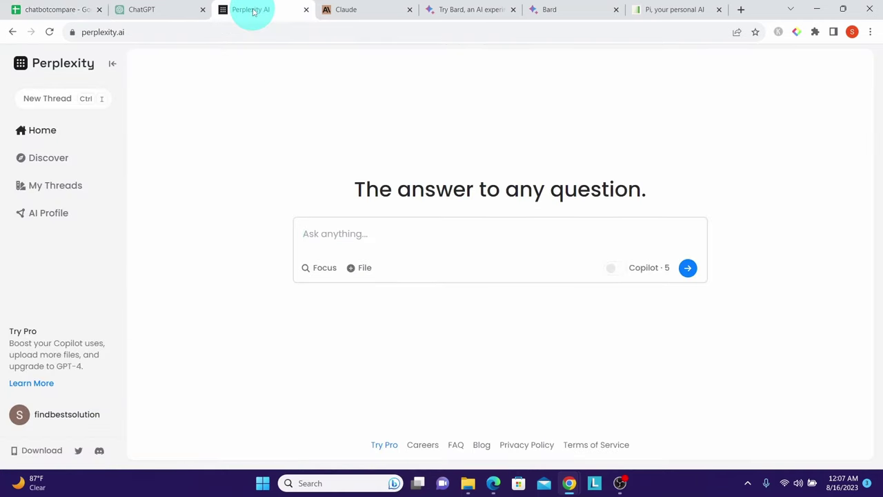
pyautogui.click(44, 218)
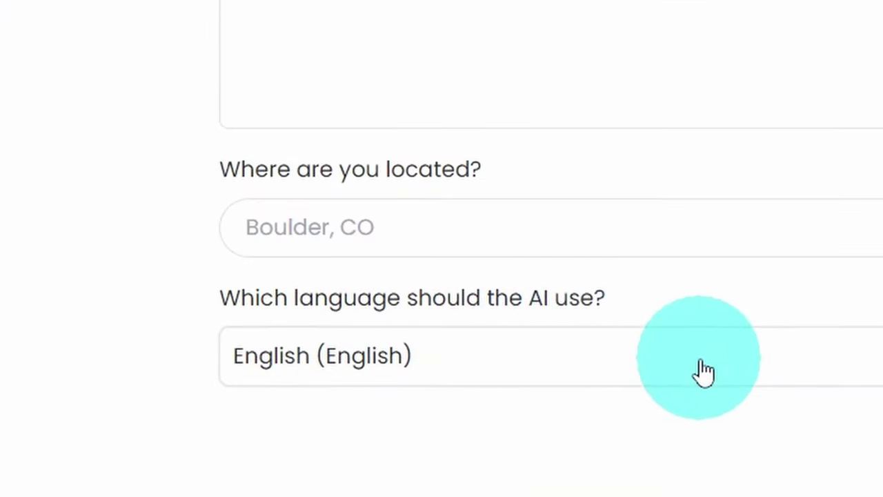
pyautogui.click(694, 412)
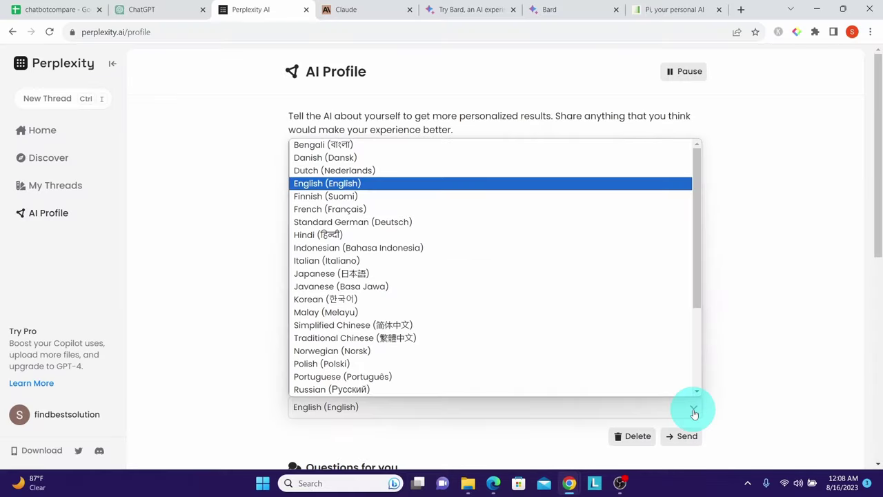
pyautogui.hotkey('ctrl', '1')
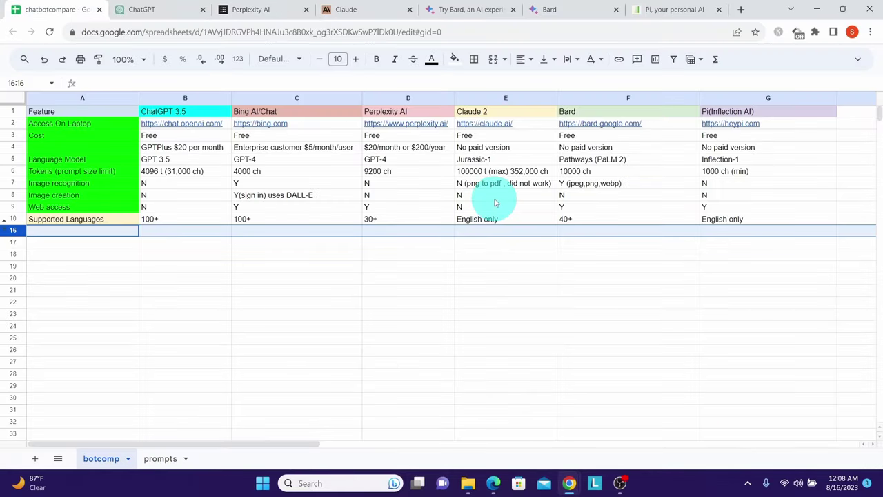
pyautogui.click(346, 9)
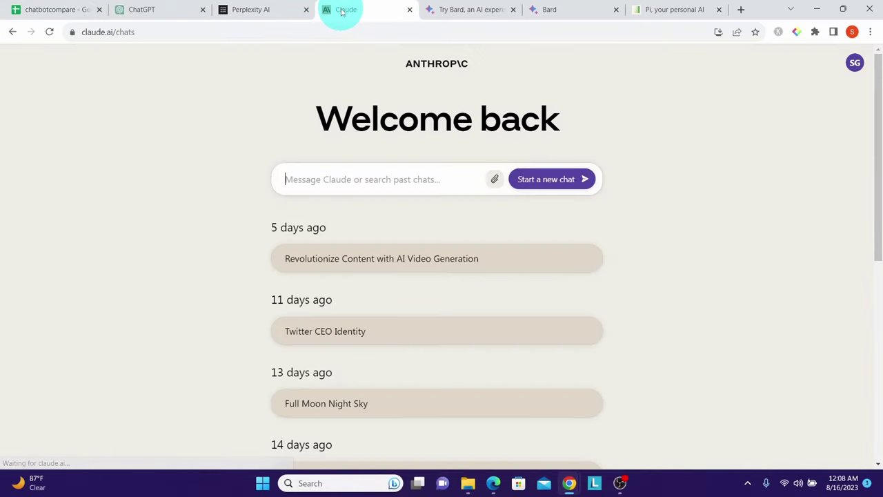
pyautogui.click(855, 63)
pyautogui.click(772, 101)
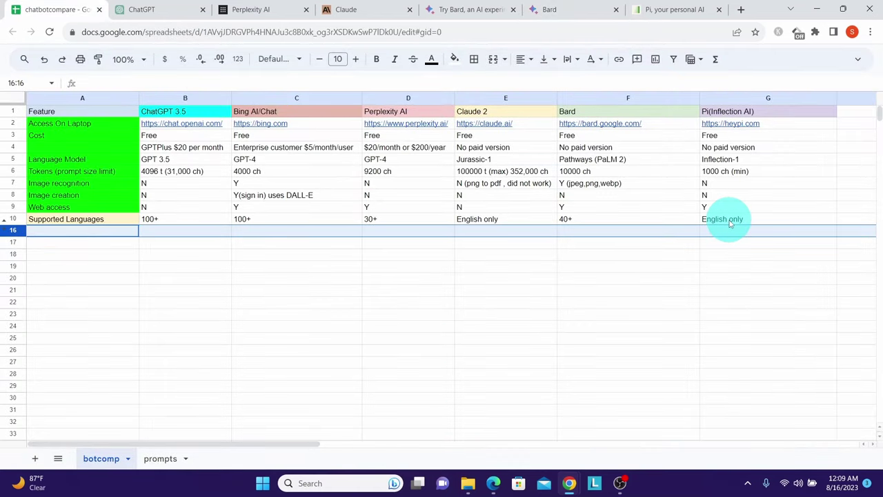
pyautogui.click(648, 10)
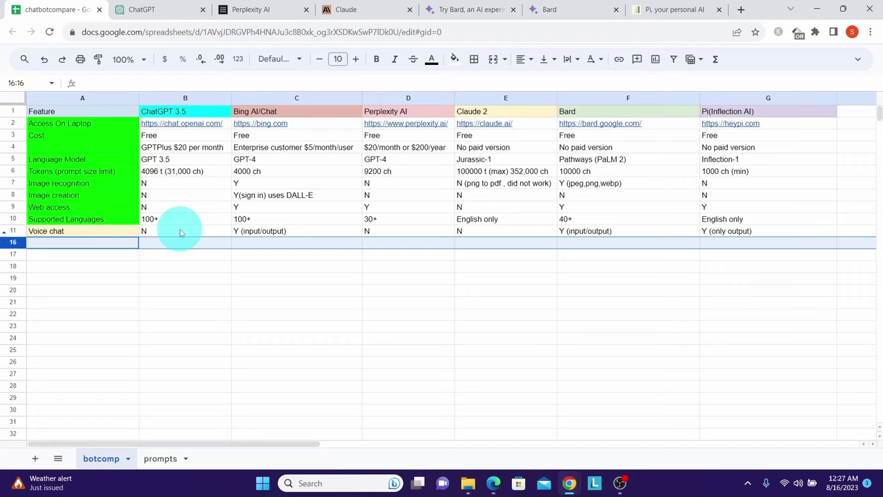
# Step: Check ChatGPT, Bing Chat and Perplexity for voice chat, closing ChatGPT's settings dialog and starting Bing's microphone input
pyautogui.click(134, 9)
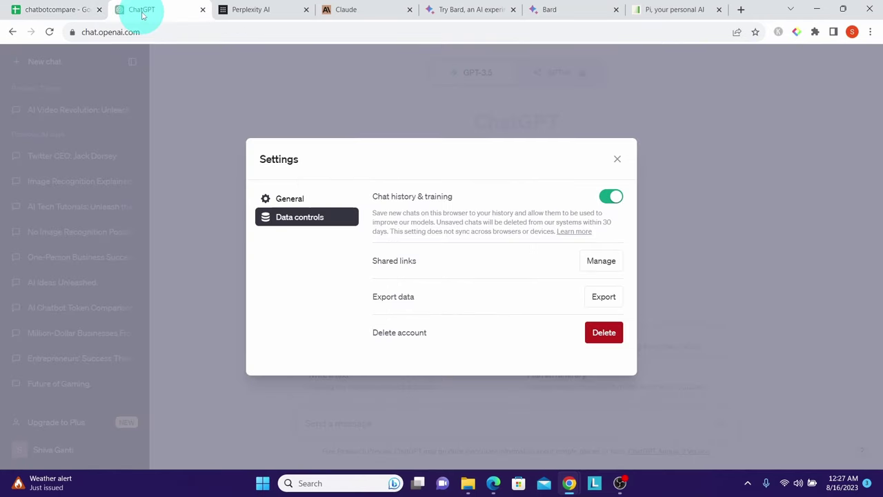
pyautogui.click(616, 159)
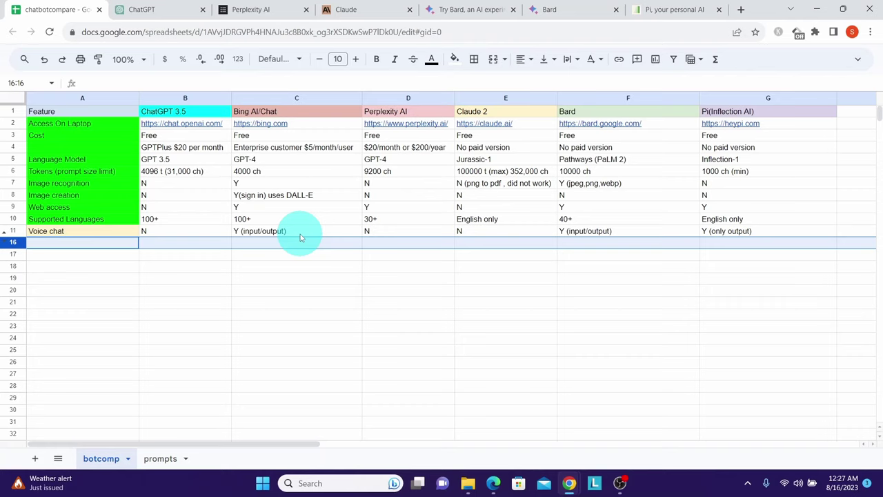
pyautogui.click(493, 483)
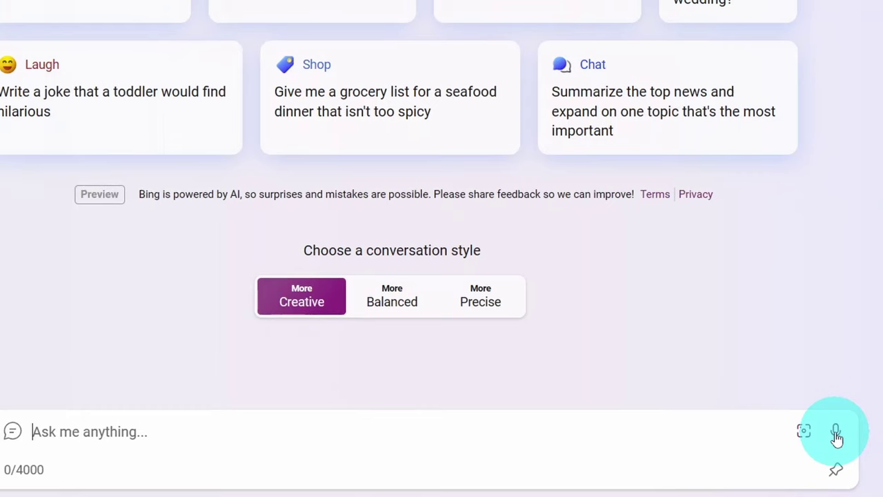
pyautogui.click(836, 433)
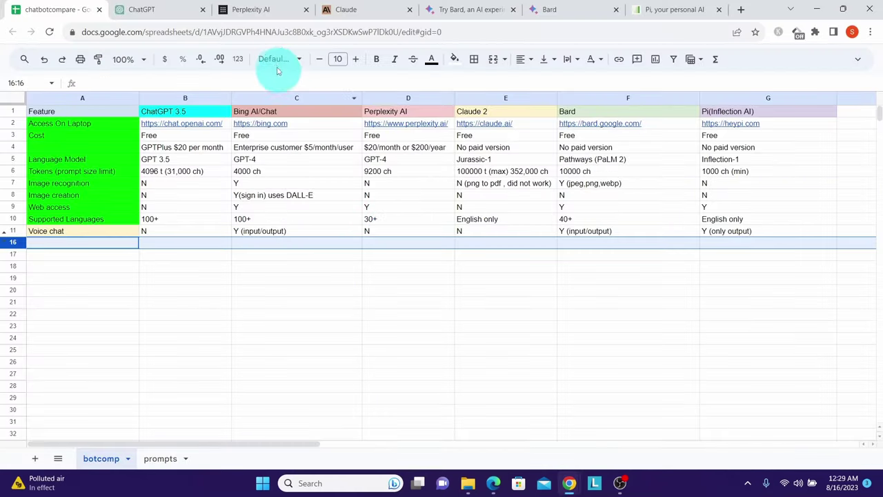
pyautogui.click(258, 13)
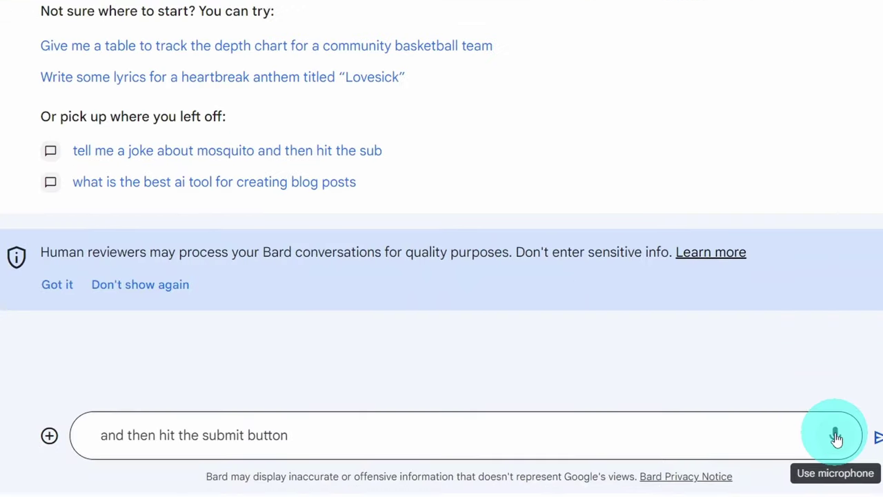
# Step: Dictate "tell me a joke about mosquito" to Bard, submit it, and play then pause the spoken answer
pyautogui.click(836, 437)
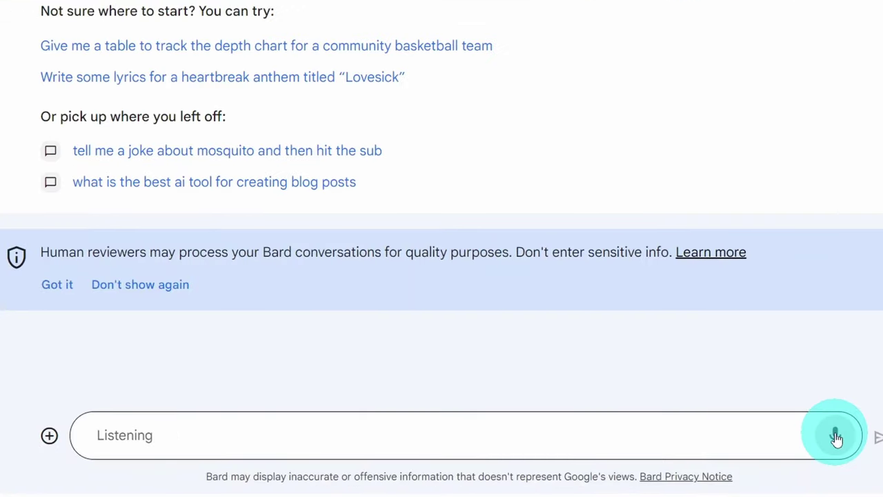
pyautogui.click(870, 437)
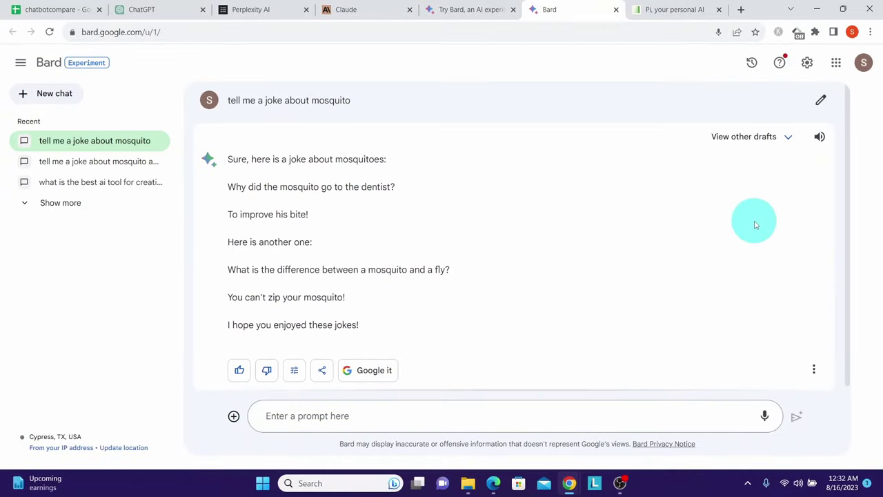
pyautogui.click(820, 140)
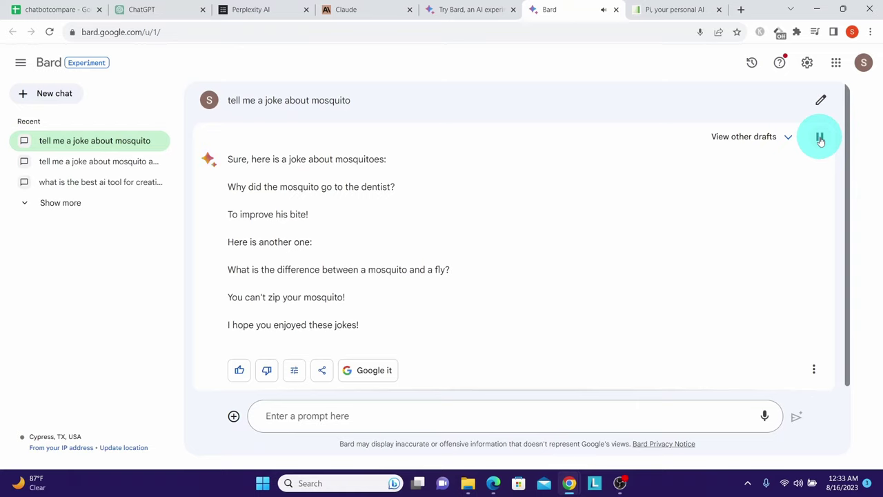
pyautogui.click(819, 138)
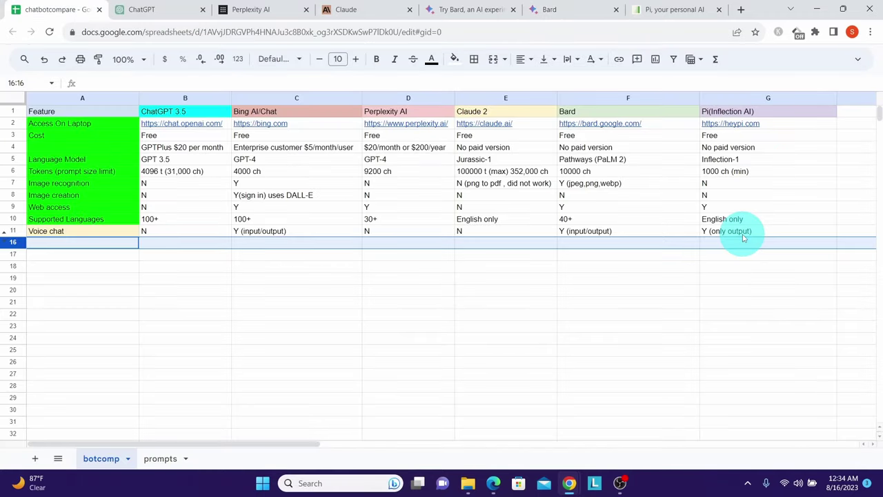
# Step: Switch to Pi and check its voice output feature
pyautogui.click(664, 10)
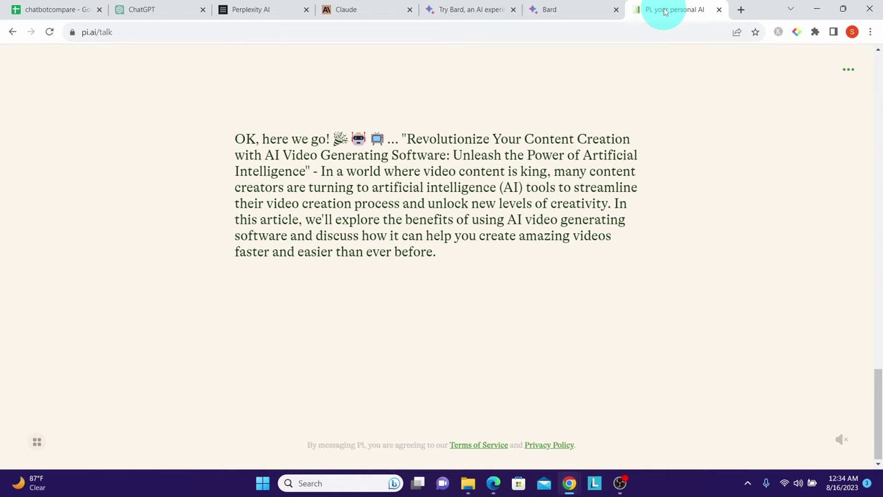
pyautogui.click(277, 282)
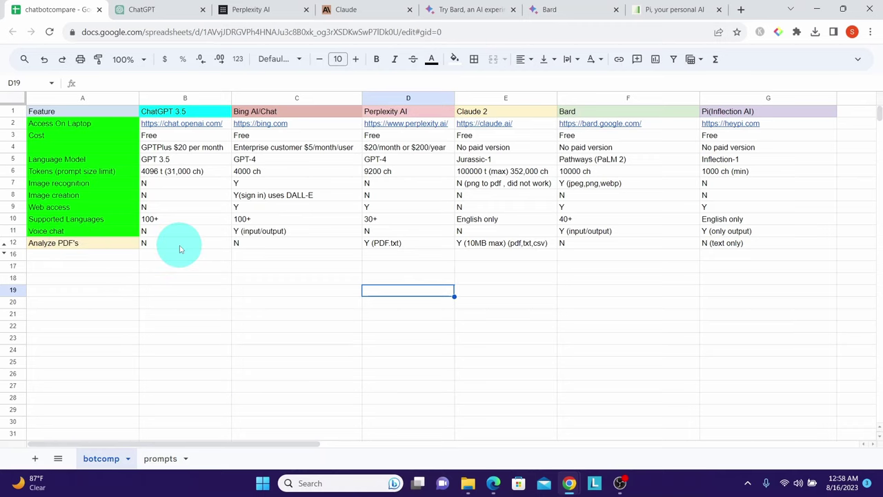
# Step: Look in ChatGPT and Bing Chat for a way to upload a PDF
pyautogui.click(138, 9)
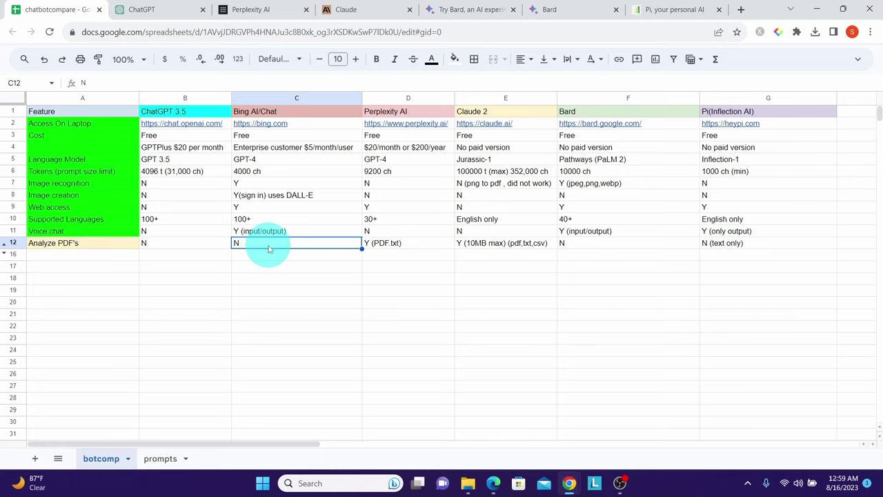
pyautogui.click(493, 483)
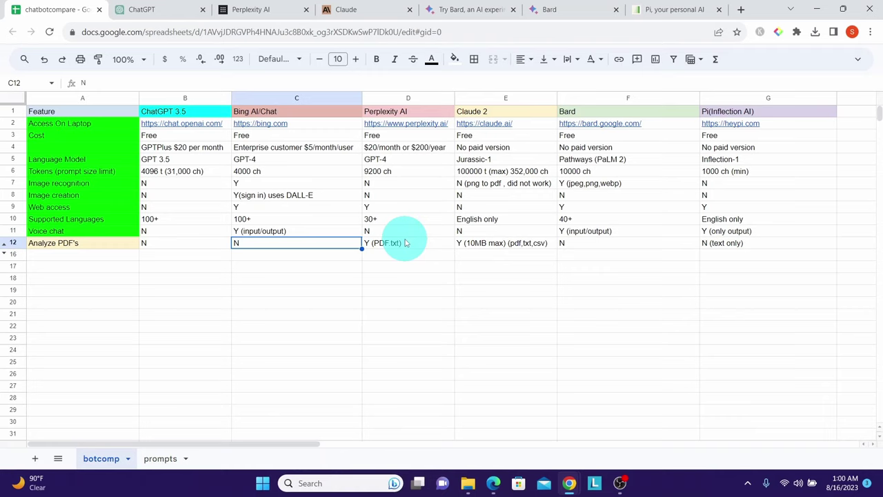
# Step: Upload cartography.pdf to Perplexity and prompt it to "analyze this file"
pyautogui.click(258, 12)
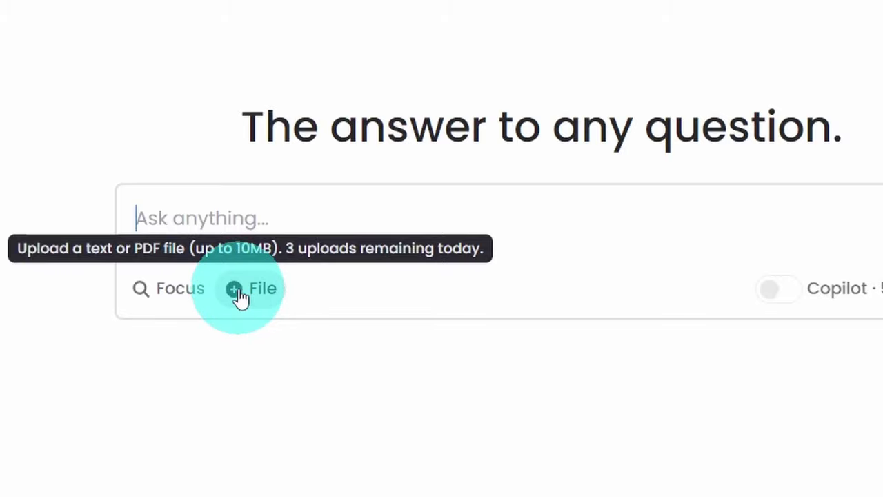
pyautogui.click(251, 288)
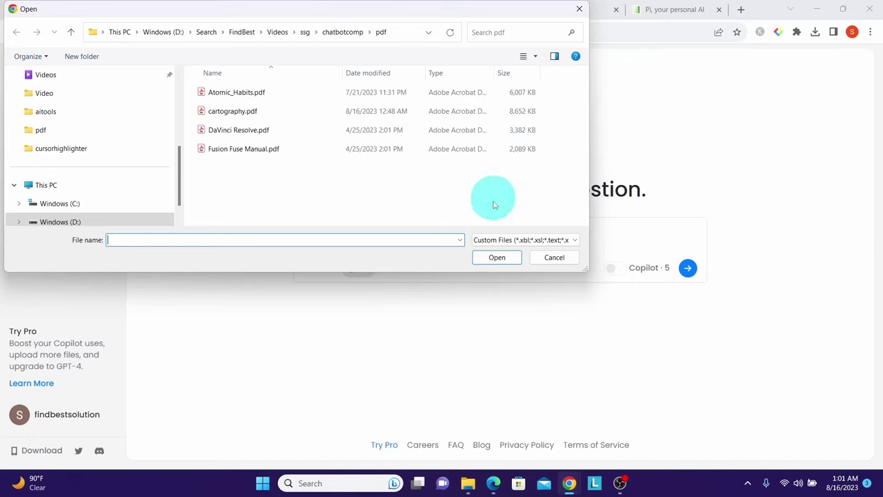
pyautogui.click(239, 112)
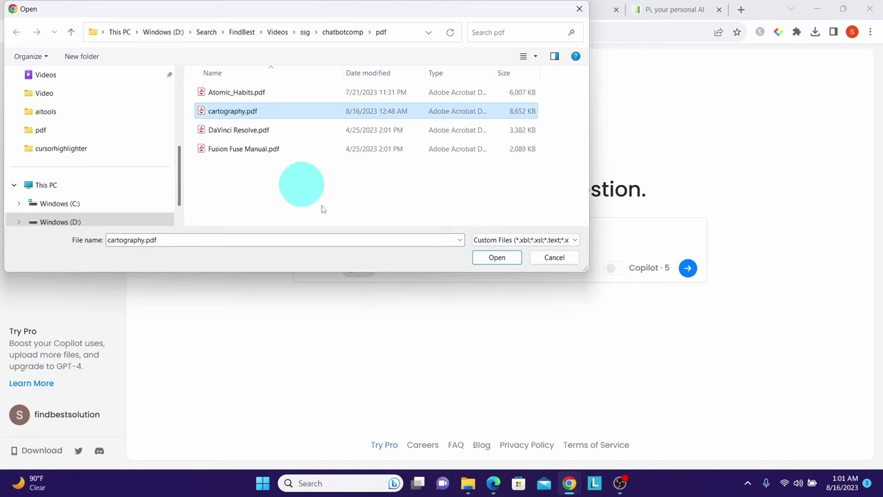
pyautogui.press('Return')
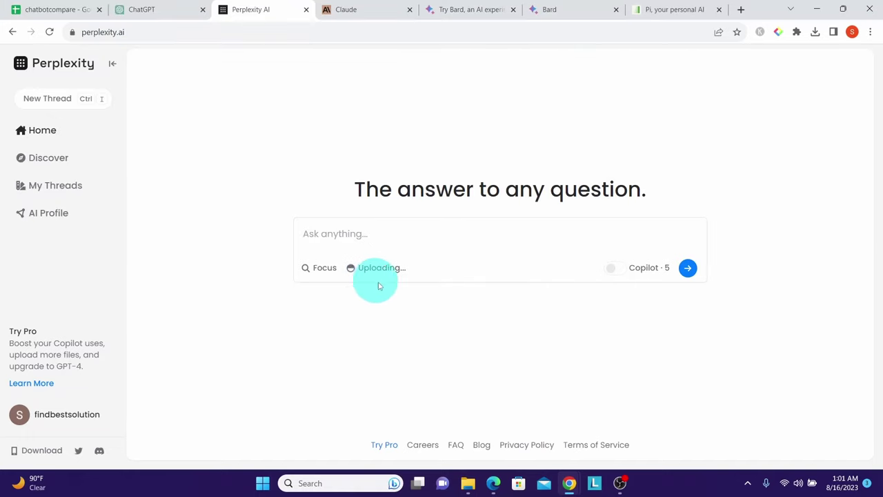
pyautogui.click(341, 234)
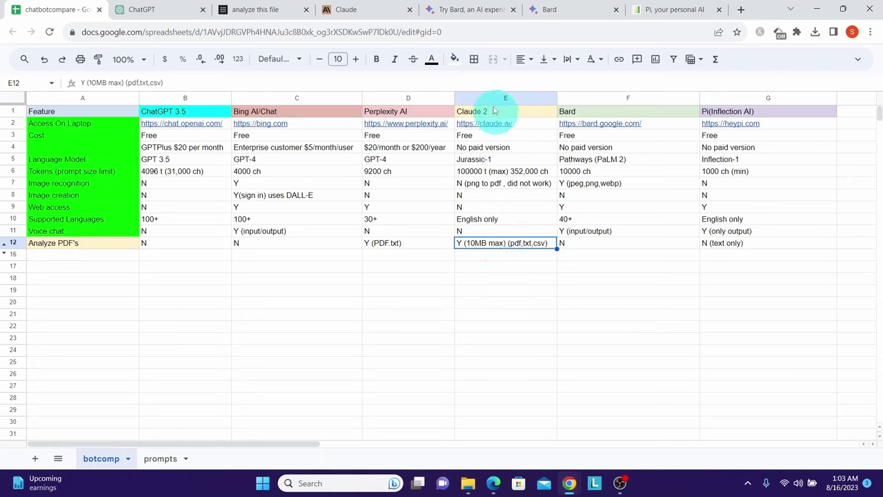
# Step: Attach cartography.pdf in Claude and start a new chat with the prompt "analyze this file"
pyautogui.click(359, 9)
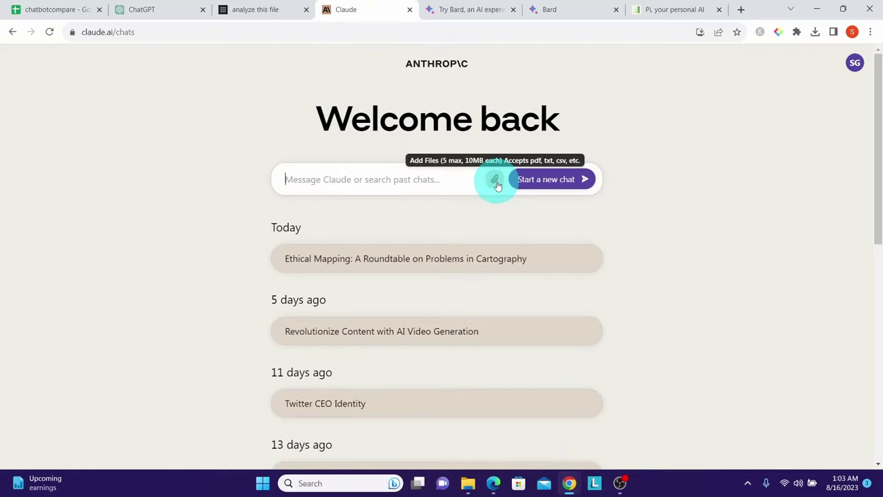
pyautogui.click(574, 330)
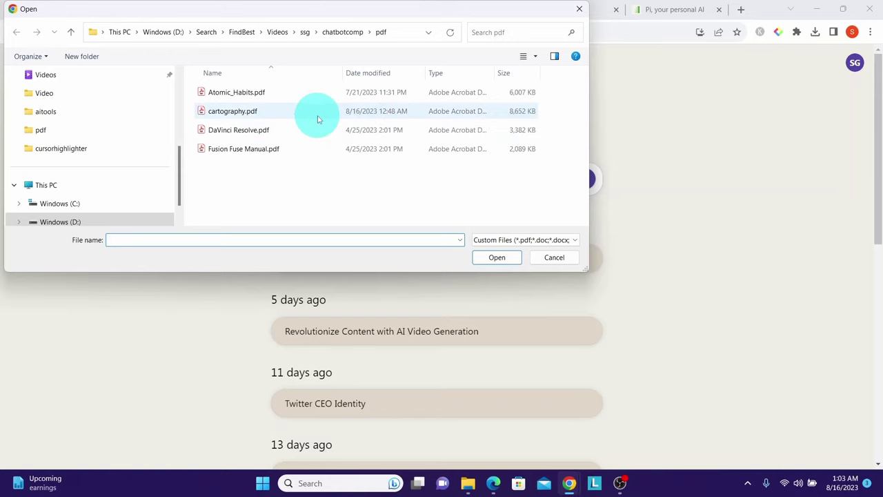
pyautogui.doubleClick(248, 112)
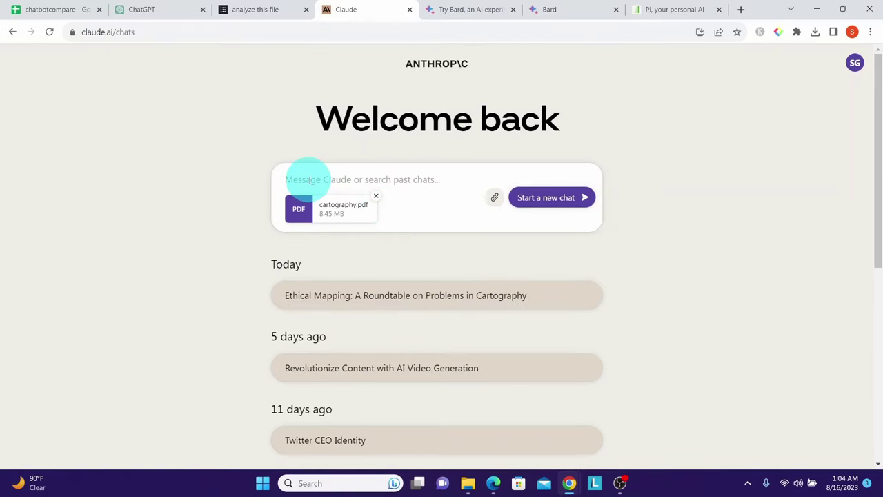
pyautogui.write('analyze this file')
pyautogui.click(589, 198)
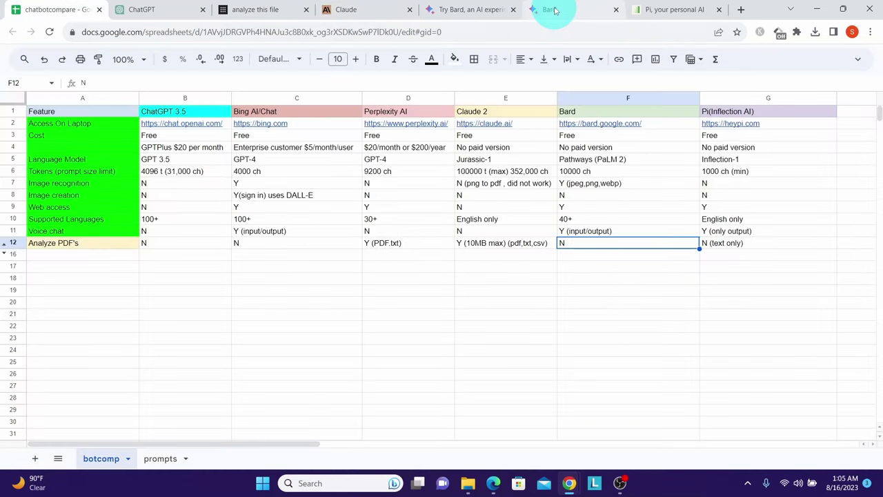
# Step: Check Bard's file upload and Pi's chat for PDF analysis support
pyautogui.click(552, 10)
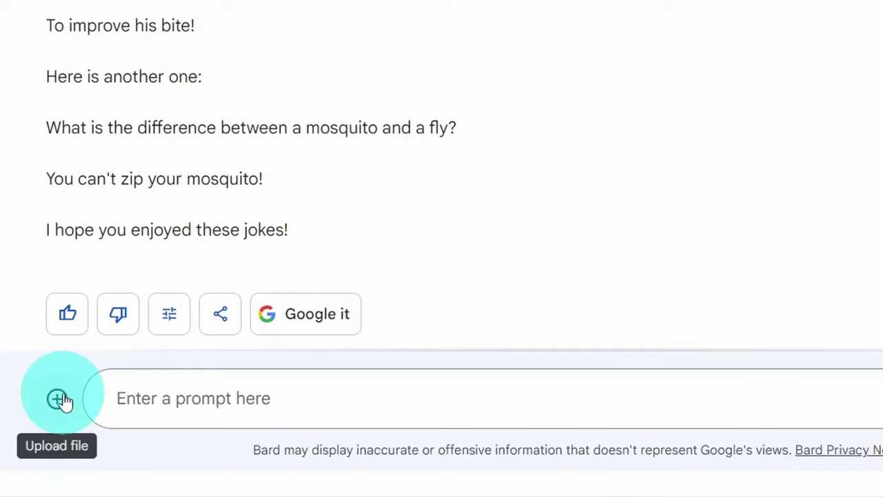
pyautogui.click(58, 398)
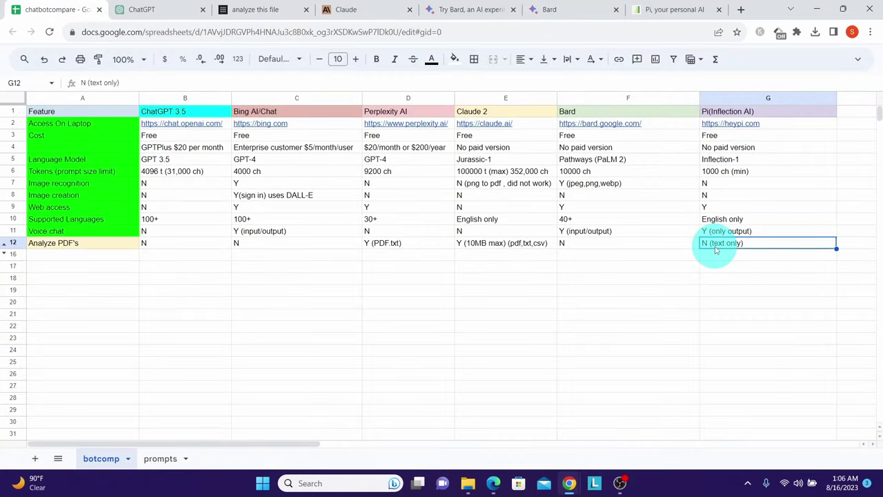
pyautogui.click(656, 9)
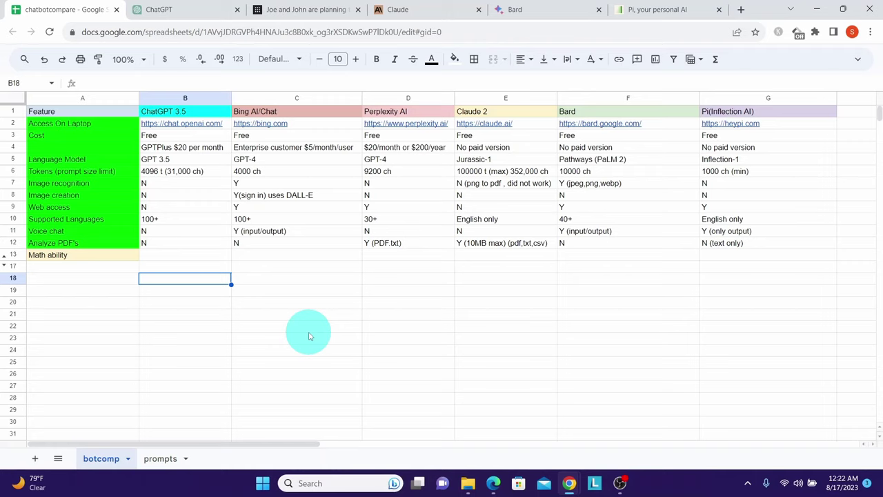
# Step: Submit the house-painting word problem to ChatGPT, asking how long each painter needs alone if together they finish in 24 hours
pyautogui.click(144, 13)
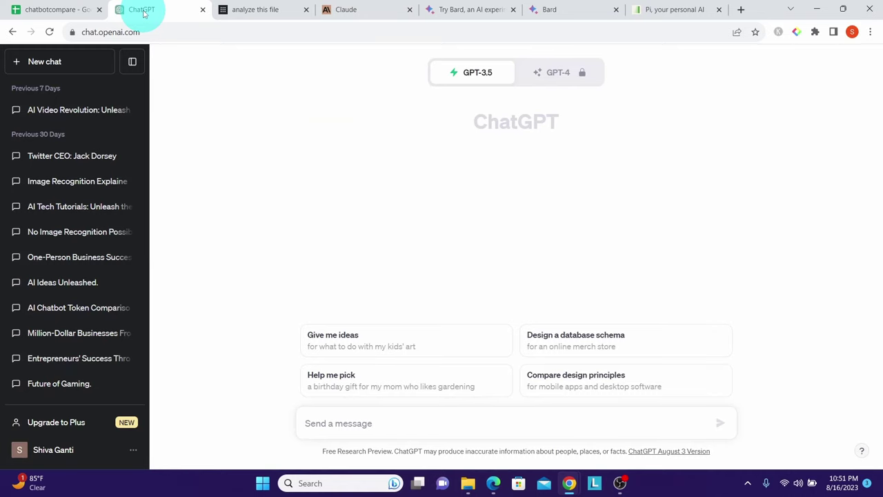
pyautogui.write('Joe and John are planning to paint a house together. John thinks that if he worked alone, it would take him 3 times more than if he worked with Joe to paint the whole house. Working together, they complete the job in 24 hours. How long would it take each of them, working alone, to finish the job?')
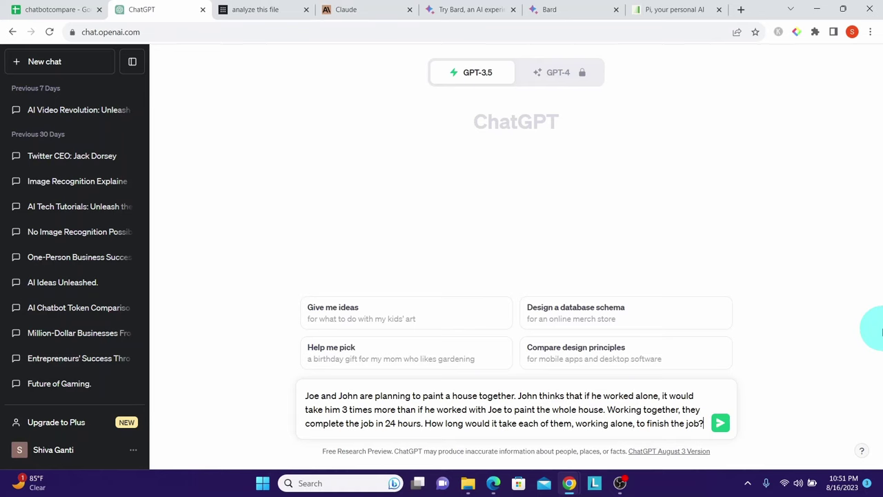
pyautogui.click(721, 422)
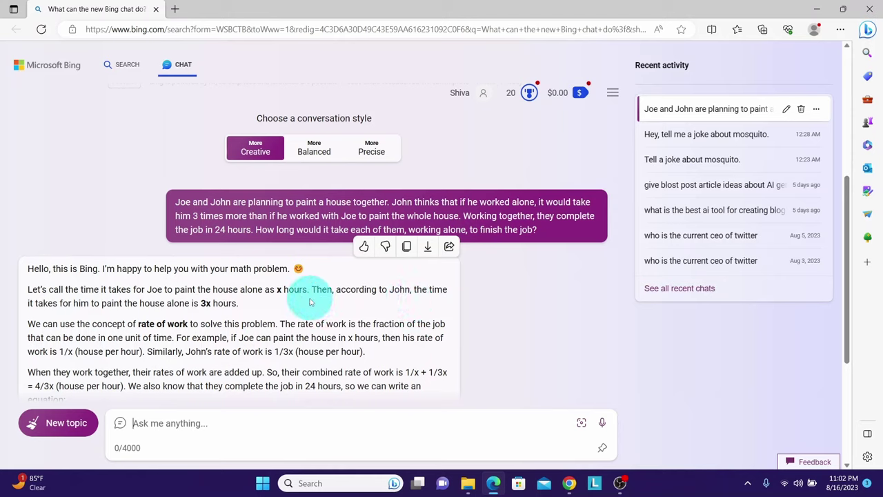
# Step: Read through Bing Chat's worked solution to the house-painting problem
pyautogui.scroll(-3, 857, 299)
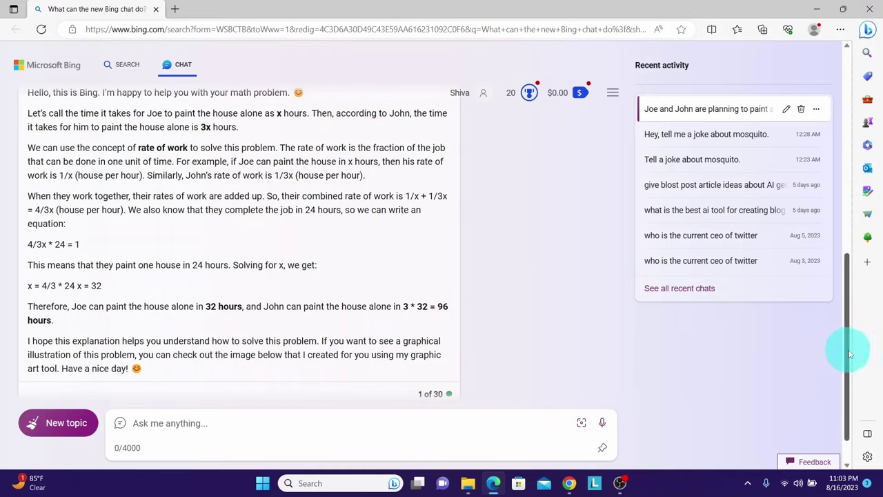
pyautogui.moveTo(850, 353); pyautogui.dragTo(845, 276)
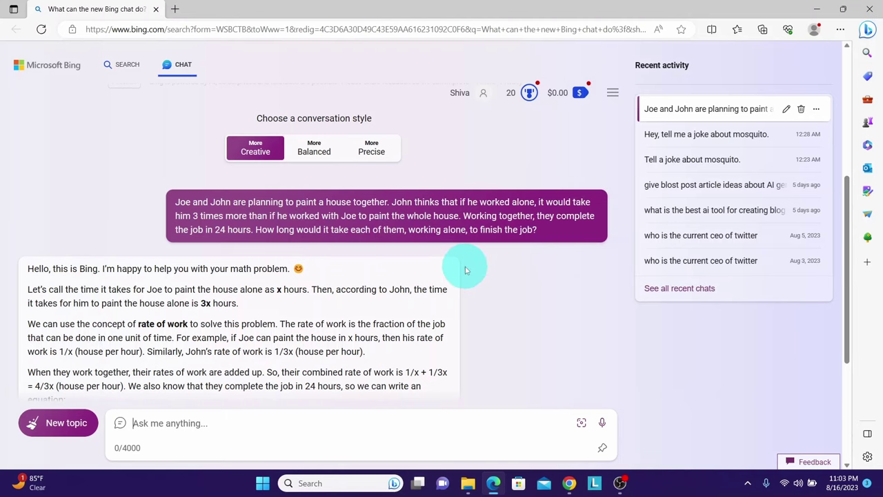
pyautogui.moveTo(845, 296); pyautogui.dragTo(851, 390)
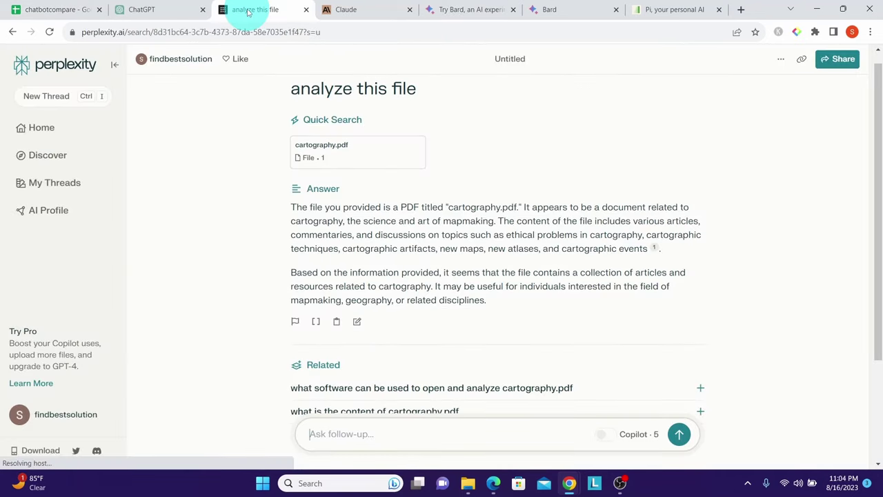
# Step: Start a new Perplexity thread with the house-painting word problem about a 24-hour joint job
pyautogui.click(45, 97)
pyautogui.write('Joe and John are planning to paint a house together. John thinks that if he worked alone, it would take him 3 times more than if he worked with Joe to paint the whole house. Working together, they complete the job in 24 hours. How long would it take each of them, working alone, to finish the job?')
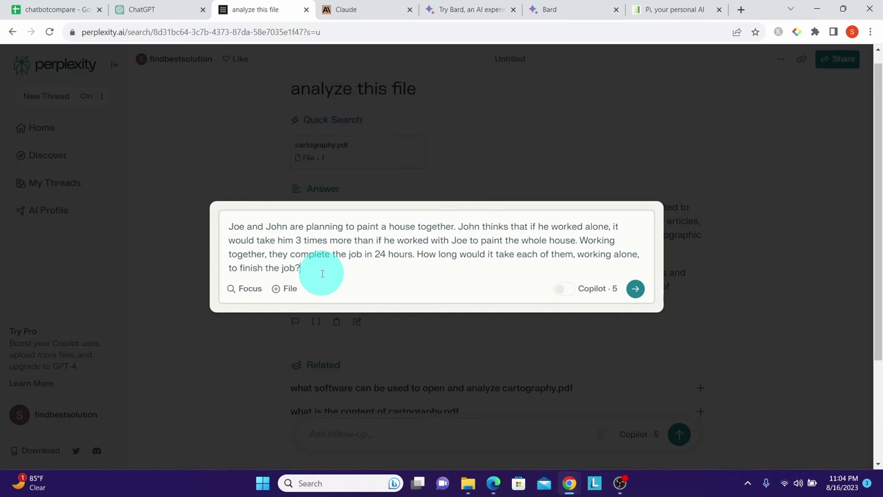
pyautogui.press('Return')
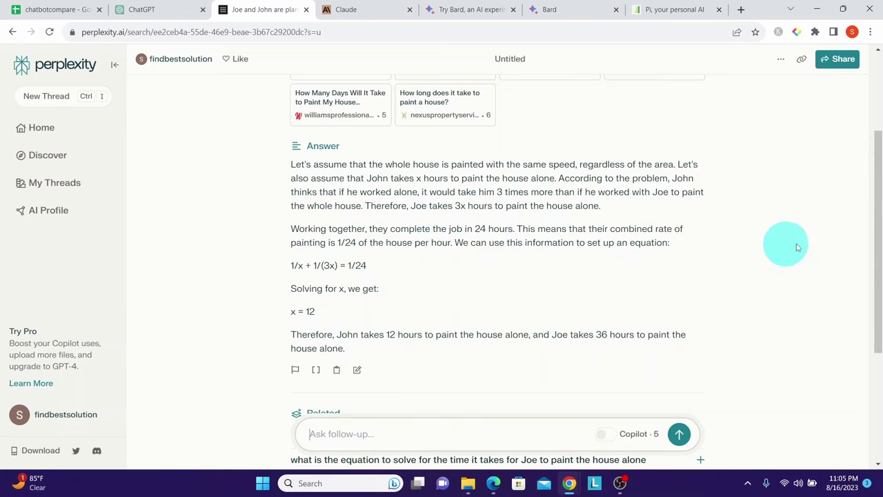
# Step: Review Perplexity's equation, final answer and cited sources for the house-painting problem
pyautogui.scroll(-1, 874, 255)
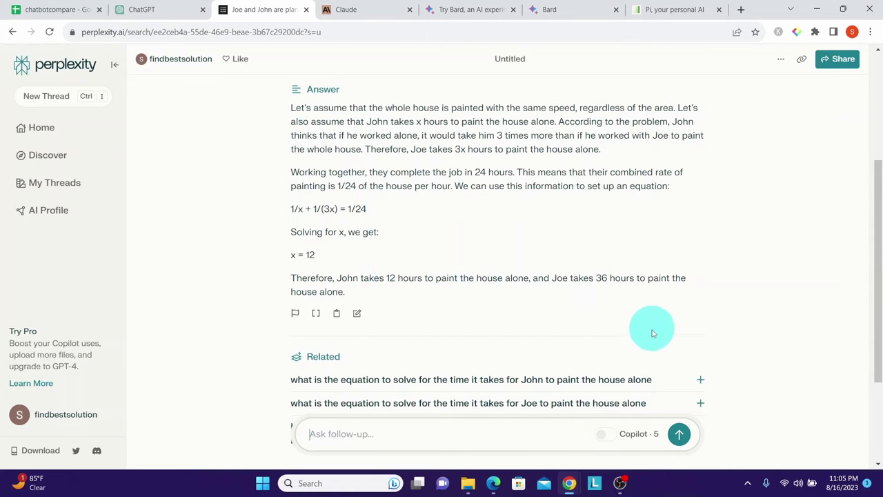
pyautogui.click(878, 265)
pyautogui.moveTo(878, 265); pyautogui.dragTo(861, 187)
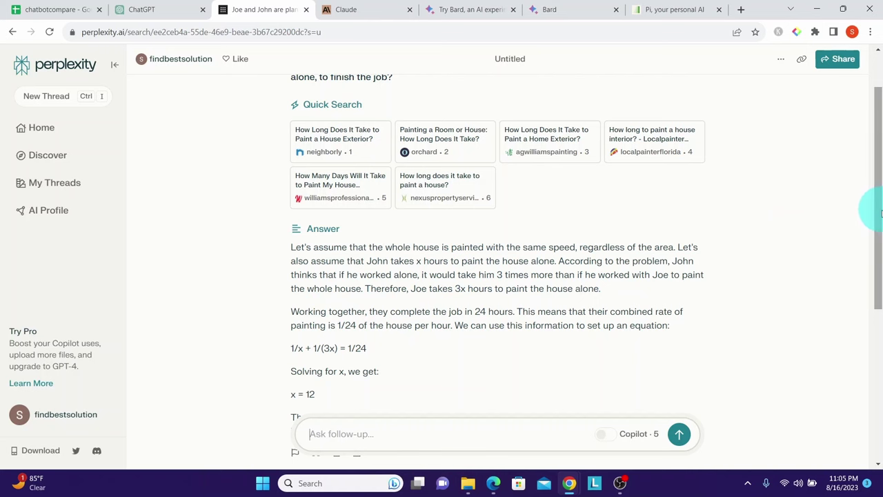
pyautogui.moveTo(873, 200); pyautogui.dragTo(874, 163)
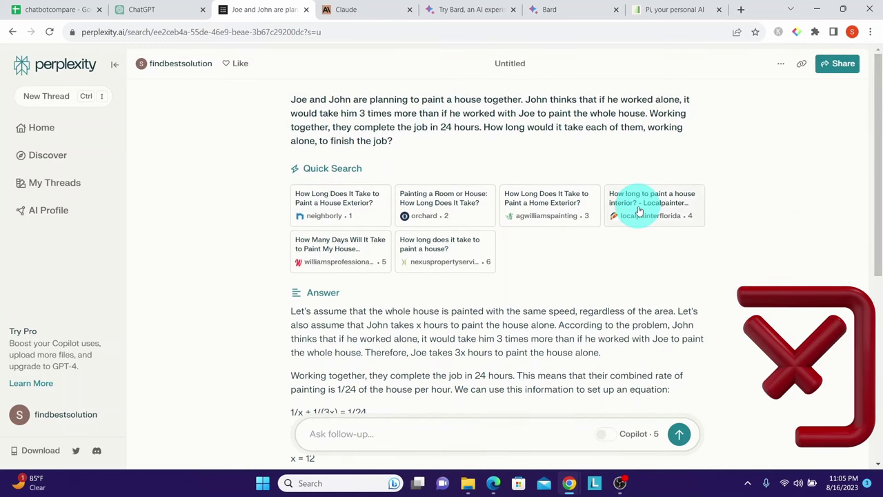
pyautogui.moveTo(878, 228); pyautogui.dragTo(879, 357)
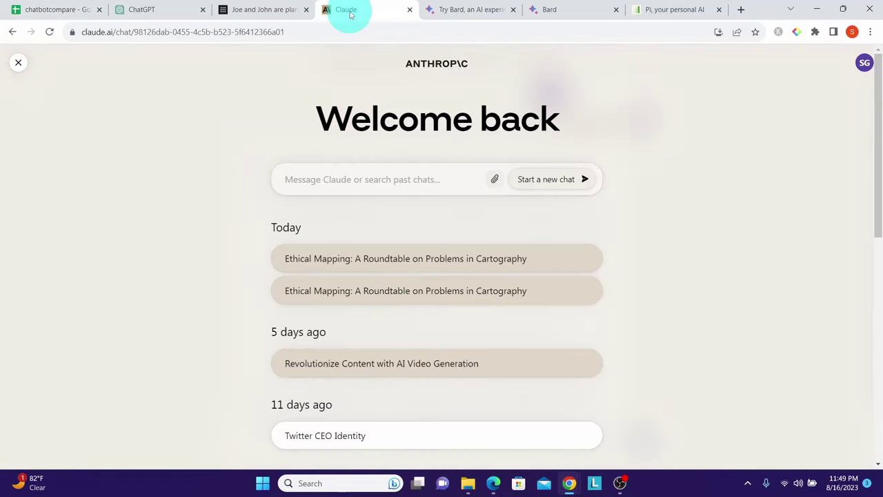
# Step: Submit the same house-painting word problem in a new Claude chat and in Bard
pyautogui.write('Joe and John are planning to paint a house together. John thinks that if he worked alone, it would take him 3 times more than if he worked with Joe to paint the whole house. Working together, they complete the job in 24 hours. How long would it take each of them, working alone, to finish the job?')
pyautogui.click(589, 206)
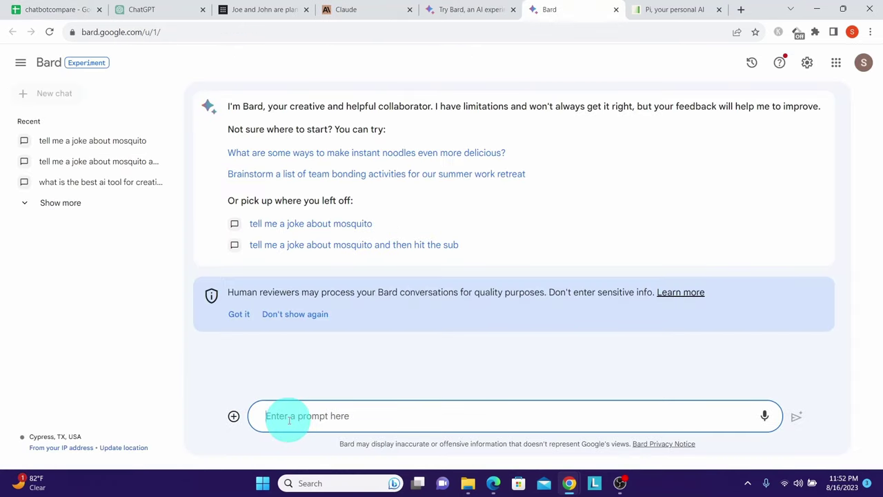
pyautogui.write('Joe and John are planning to paint a house together. John thinks that if he worked alone, it would take him 3 times more than if he worked with Joe to paint the whole house. Working together, they complete the job in 24 hours. How long would it take each of them, working alone, to finish the job?')
pyautogui.click(796, 415)
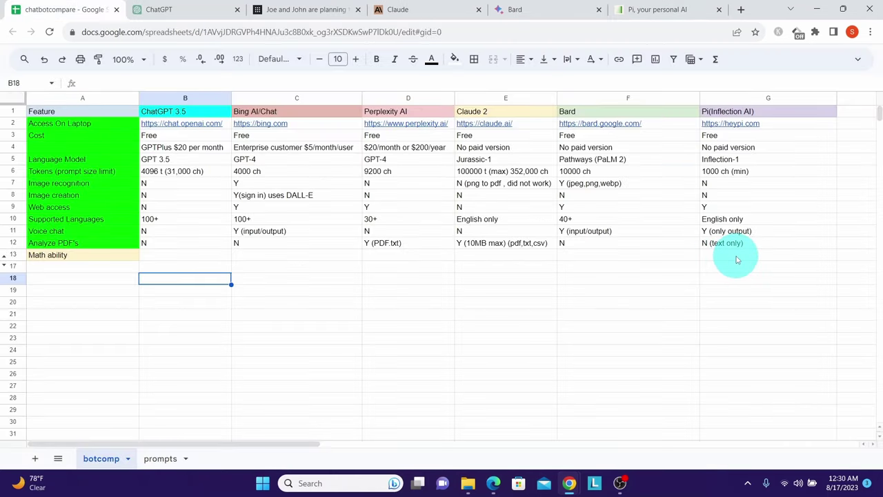
# Step: Send the house-painting word problem to Pi and answer its two follow-up questions with "yes"
pyautogui.click(635, 9)
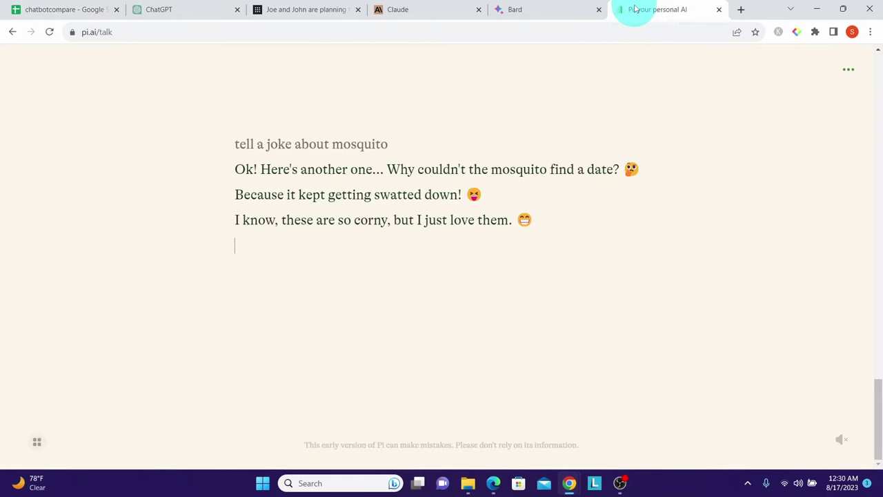
pyautogui.write('Joe and John are planning to paint a house together. John thinks that if he worked alone, it would take him 3 times more than if he worked with Joe to paint the whole house. Working together, they complete the job in 24 hours. How long would it take each of them, working alone, to finish the job?')
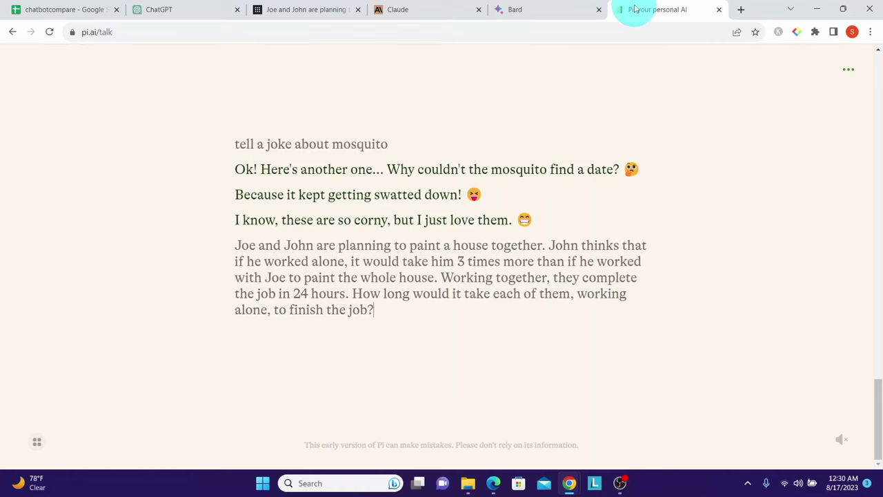
pyautogui.press('Return')
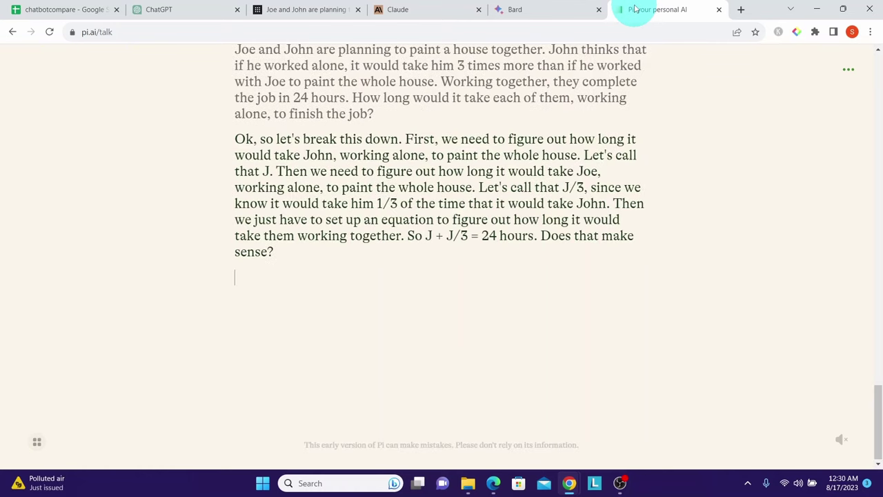
pyautogui.write('yes')
pyautogui.press('Return')
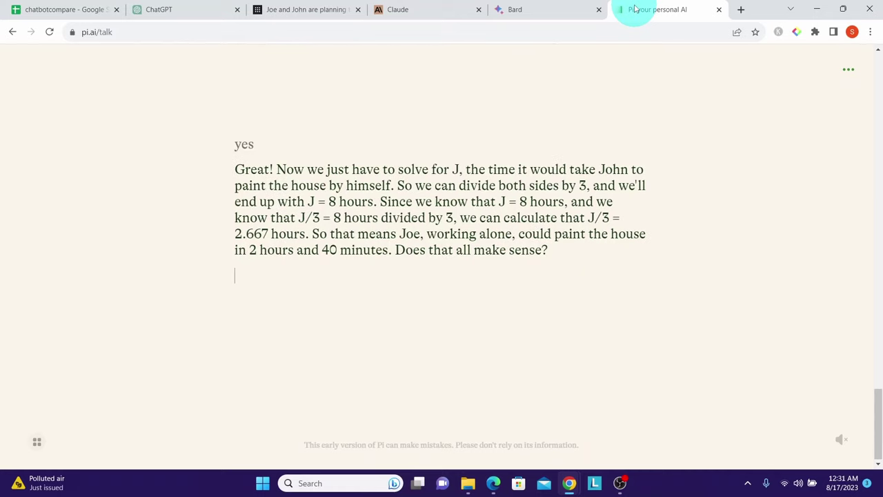
pyautogui.write('yes')
pyautogui.press('Return')
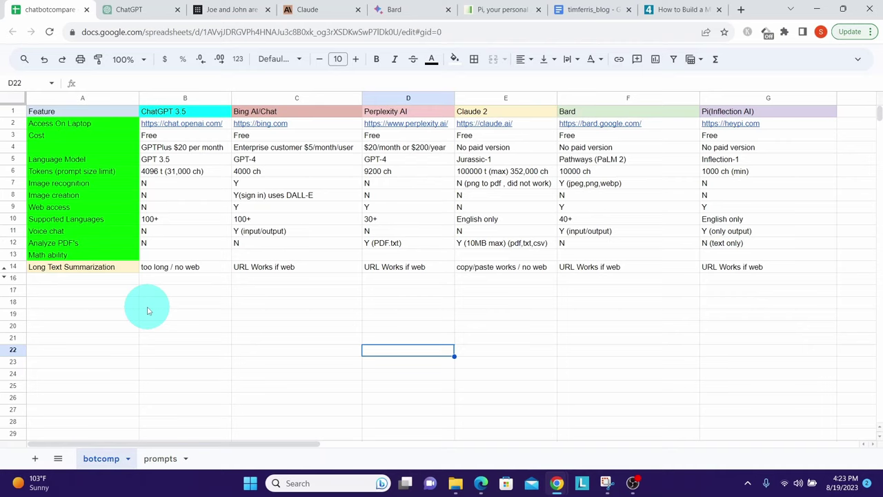
# Step: Start a new ChatGPT chat, view the million-dollar one-person business blog article, and check the timferris_blog document's word count
pyautogui.click(125, 10)
pyautogui.click(50, 62)
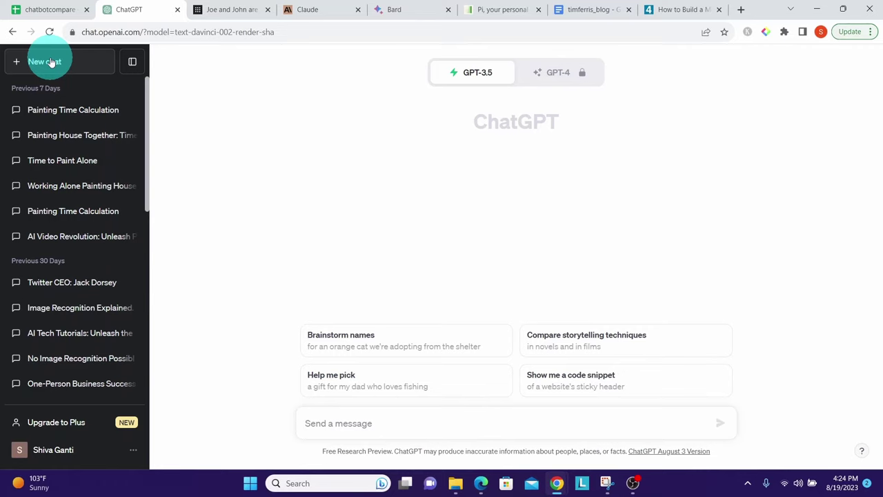
pyautogui.click(673, 14)
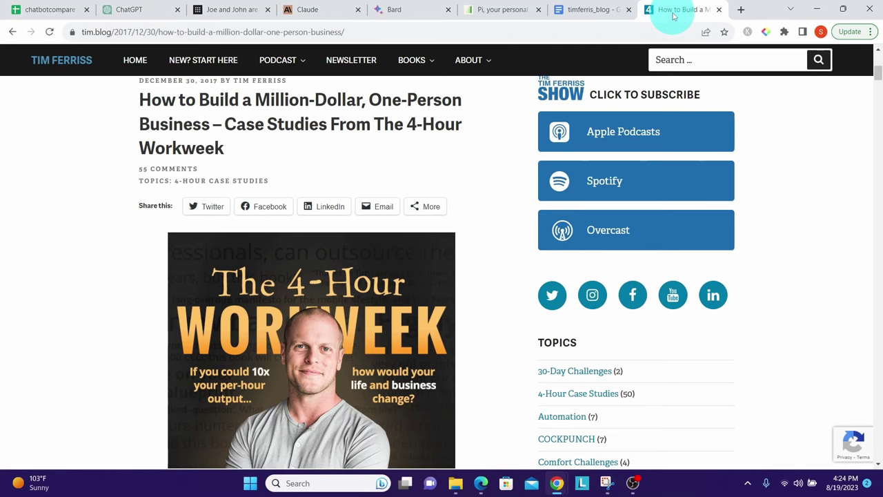
pyautogui.click(584, 11)
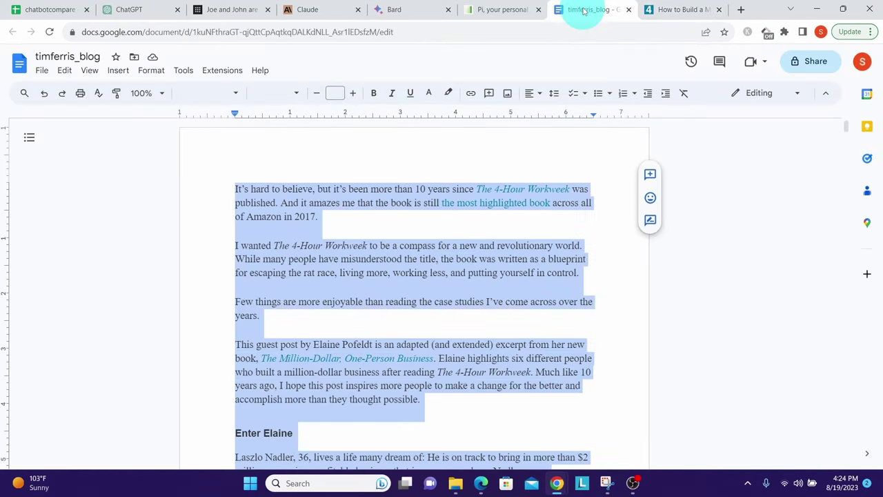
pyautogui.click(183, 70)
pyautogui.click(196, 108)
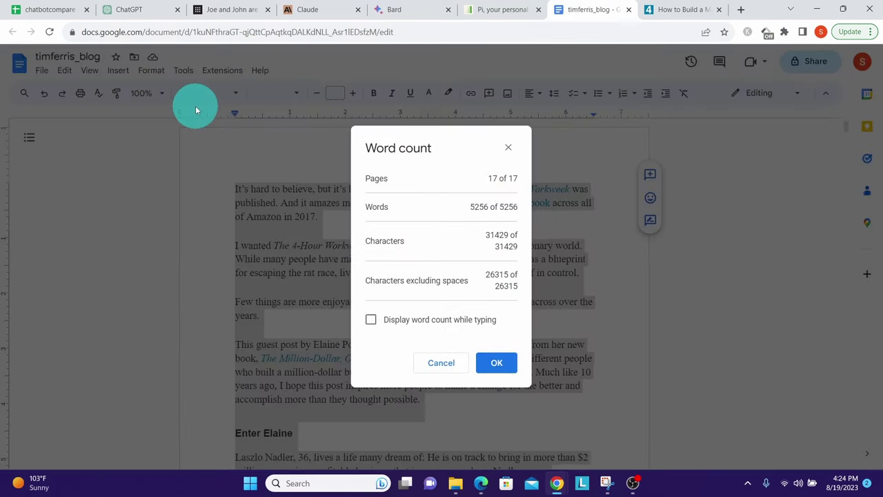
pyautogui.click(507, 147)
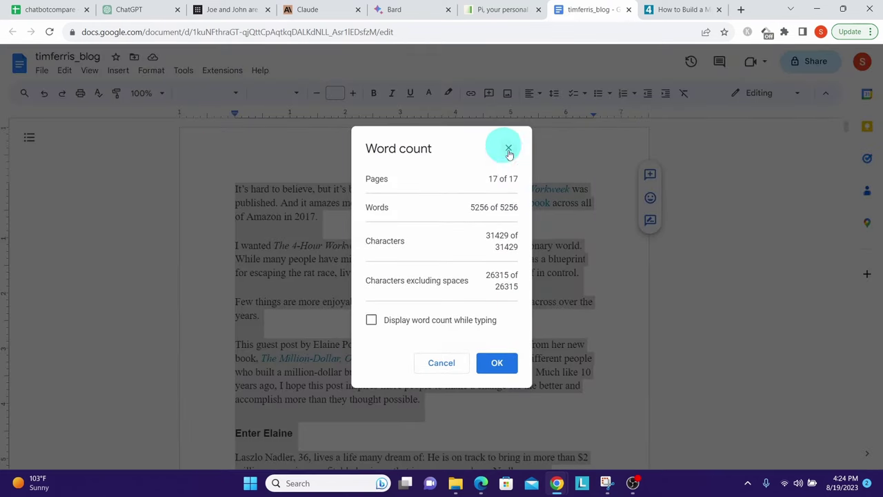
# Step: Paste the full text of the timferris_blog document into ChatGPT and send it
pyautogui.click(130, 10)
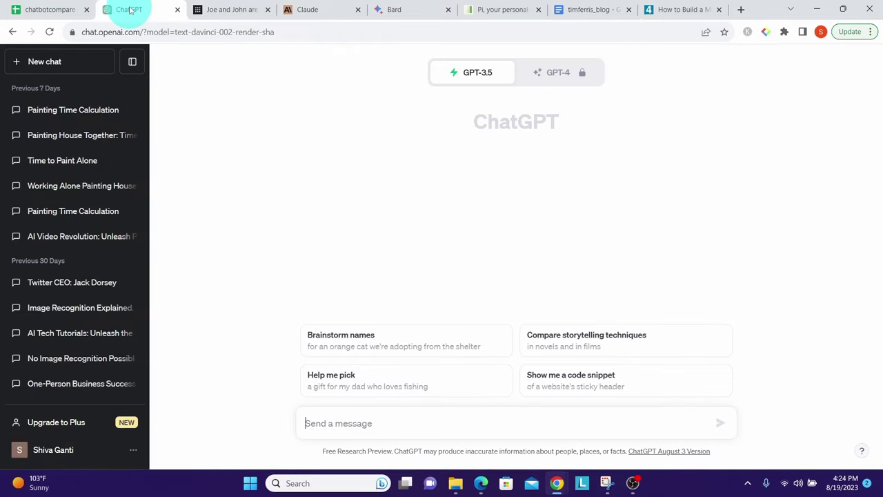
pyautogui.hotkey('ctrl', 'v')
pyautogui.press('Return')
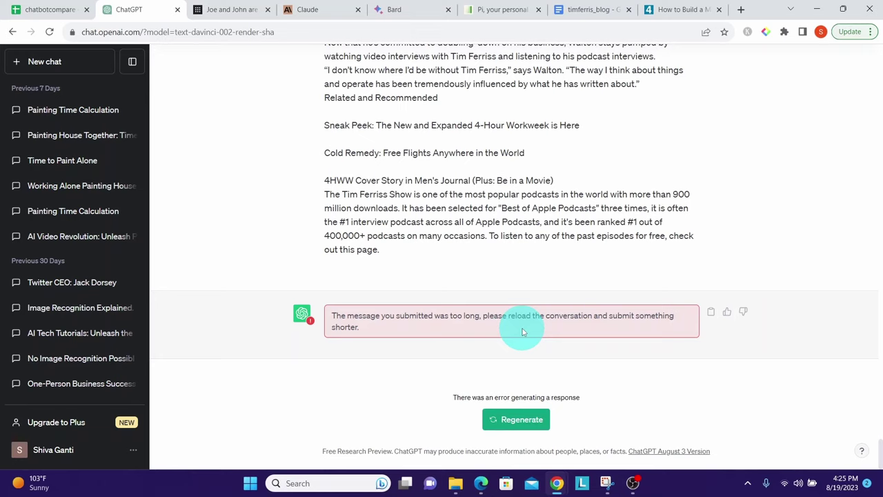
# Step: Copy the URL of the tim.blog article on building a million-dollar one-person business and submit it to ChatGPT
pyautogui.click(682, 10)
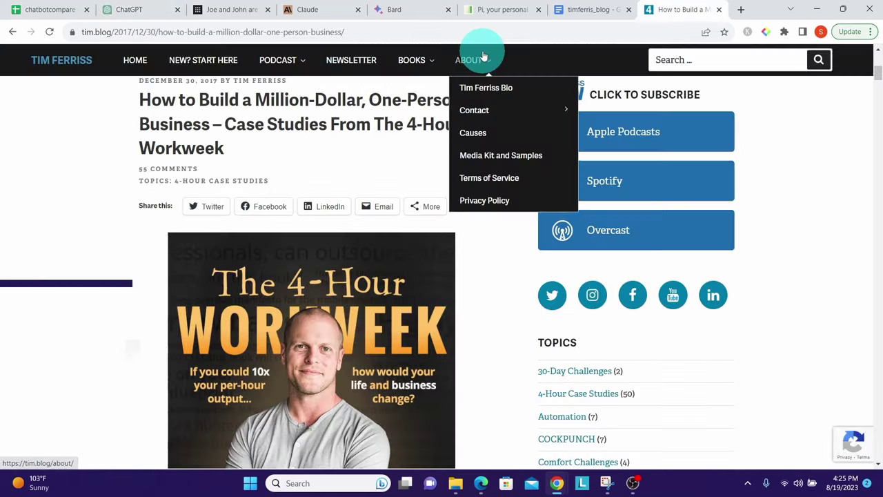
pyautogui.click(371, 33)
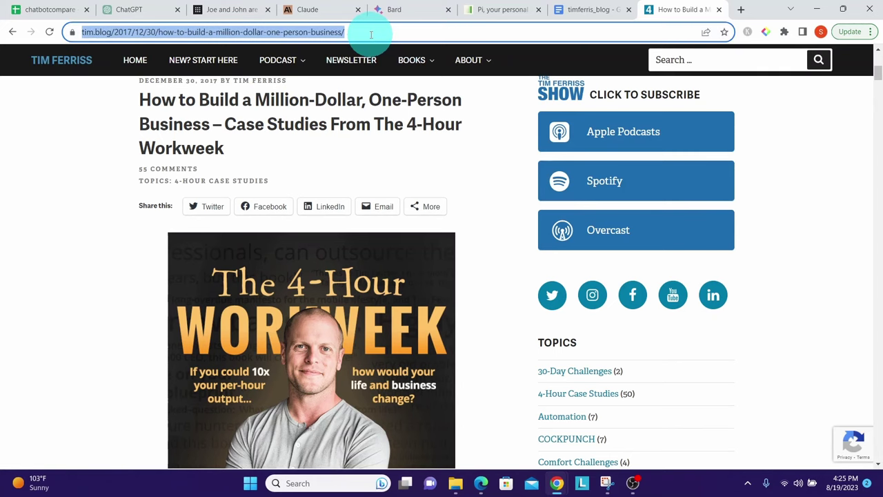
pyautogui.hotkey('ctrl', 'c')
pyautogui.click(129, 10)
pyautogui.hotkey('ctrl', 'v')
pyautogui.click(721, 425)
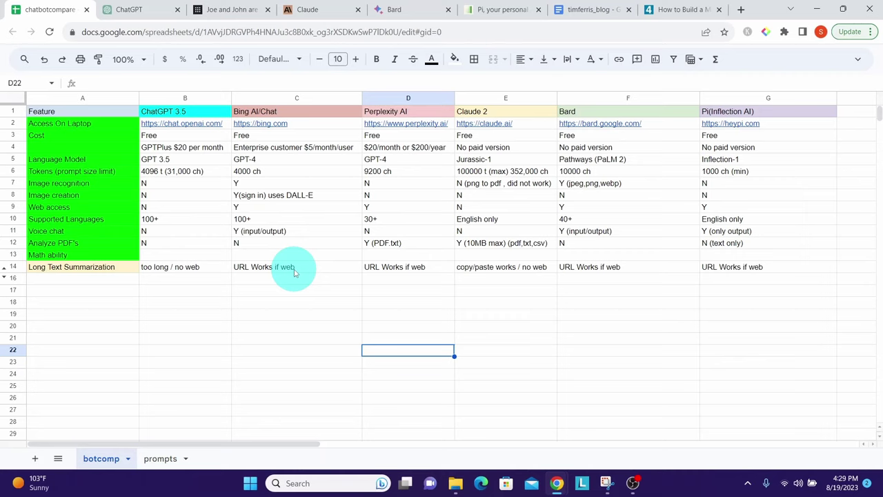
pyautogui.click(381, 482)
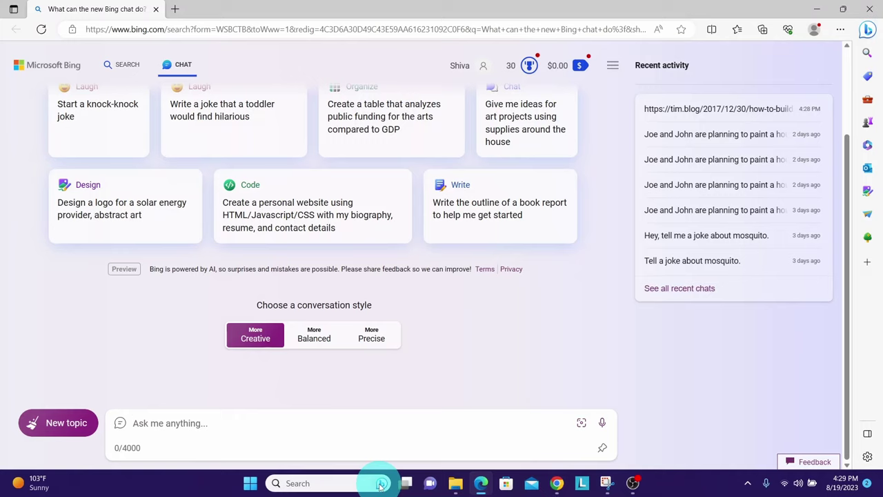
pyautogui.write('summarize ')
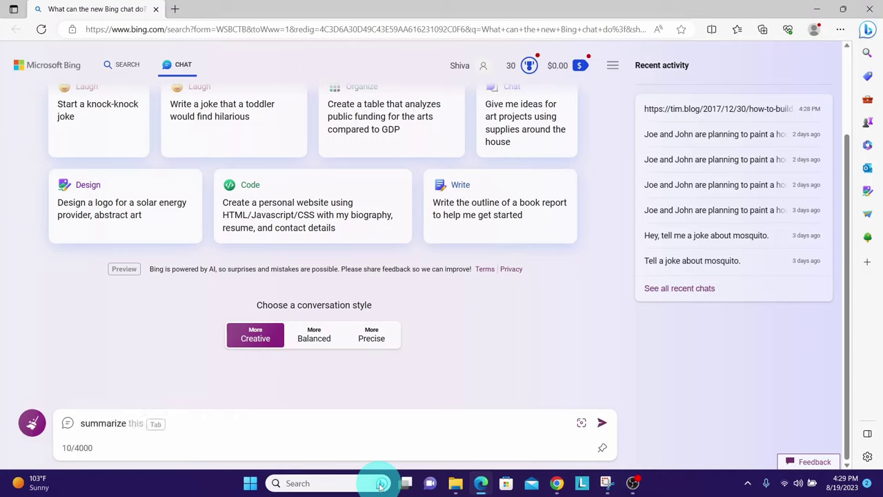
pyautogui.write('this blog')
pyautogui.hotkey('ctrl', 'v')
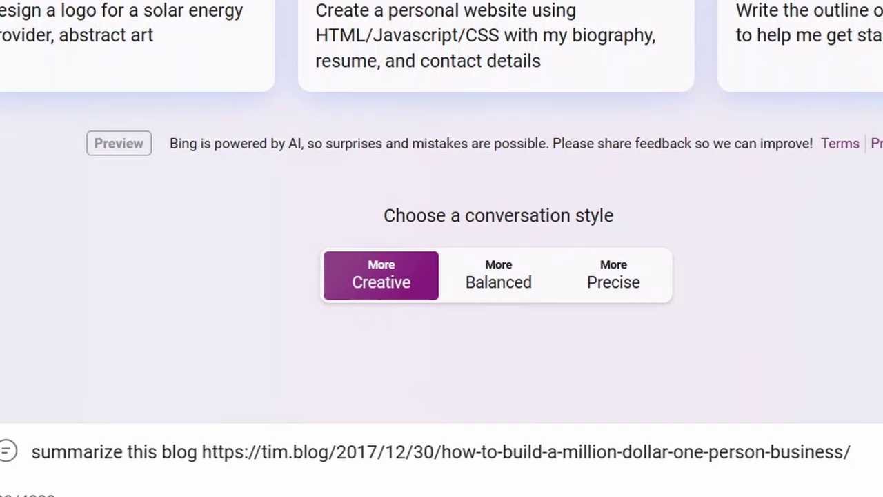
pyautogui.press('Return')
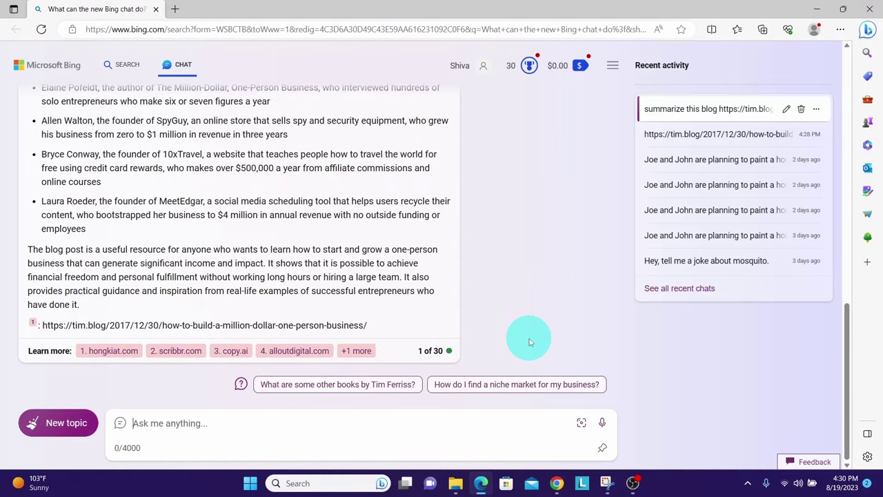
# Step: Switch to Perplexity and, in a new thread, send "summarize the blog" followed by the tim.blog article URL on building a million-dollar one-person business
pyautogui.hotkey('alt', 'Tab')
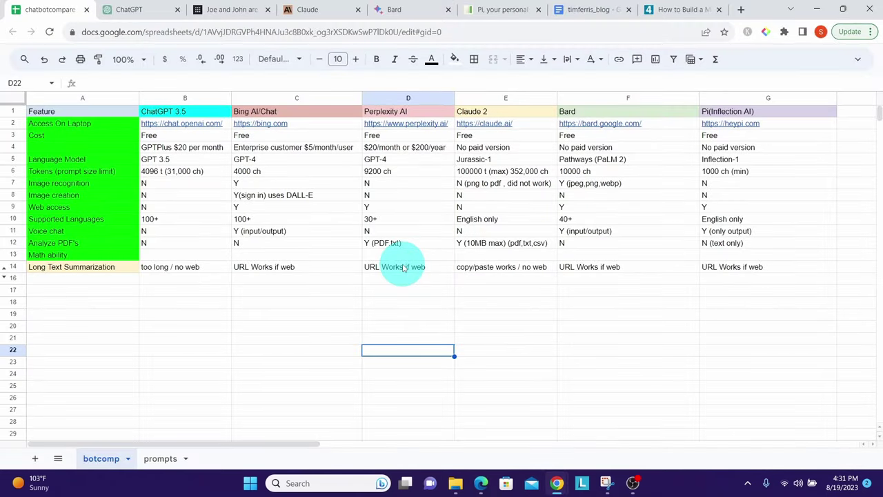
pyautogui.click(219, 10)
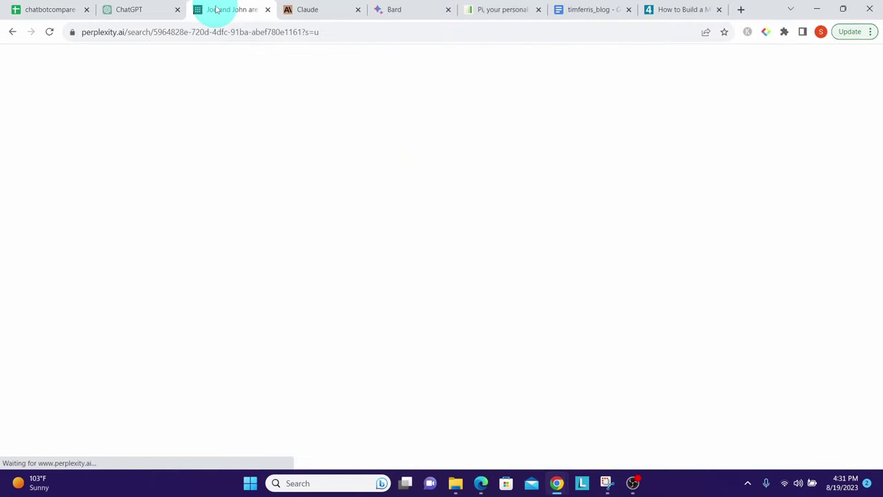
pyautogui.click(44, 97)
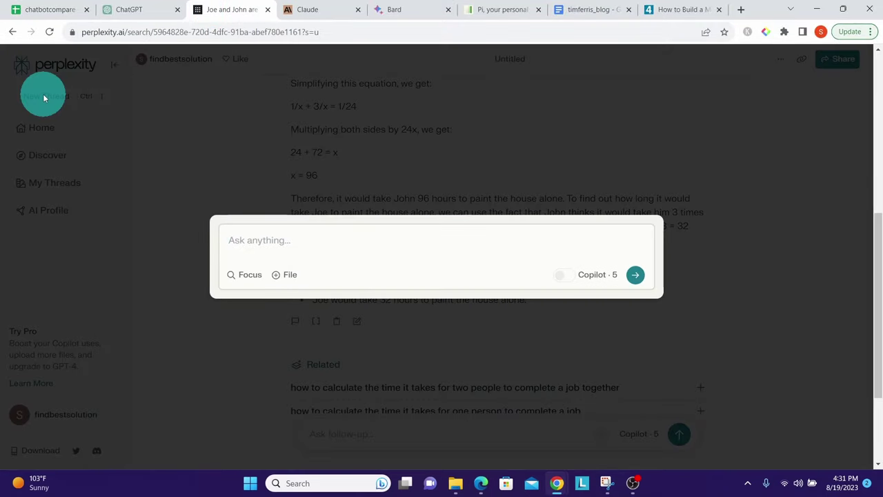
pyautogui.write('summarize ')
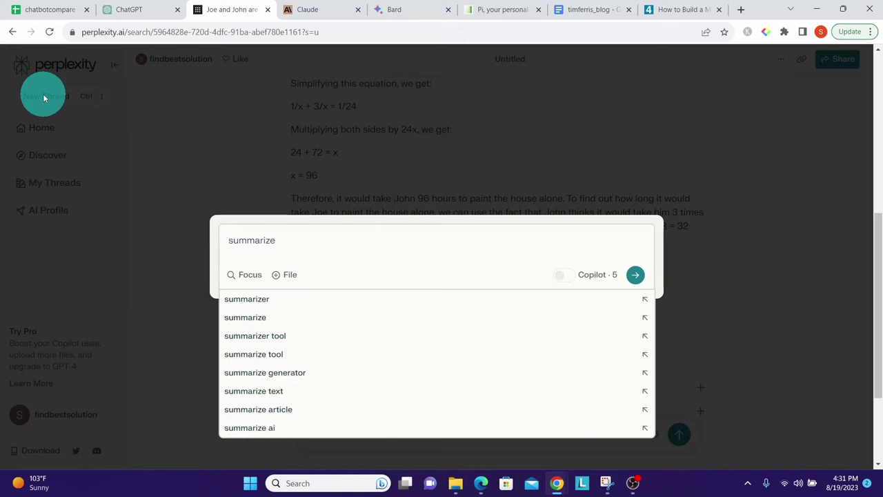
pyautogui.write('the blog')
pyautogui.hotkey('ctrl', 'v')
pyautogui.click(635, 274)
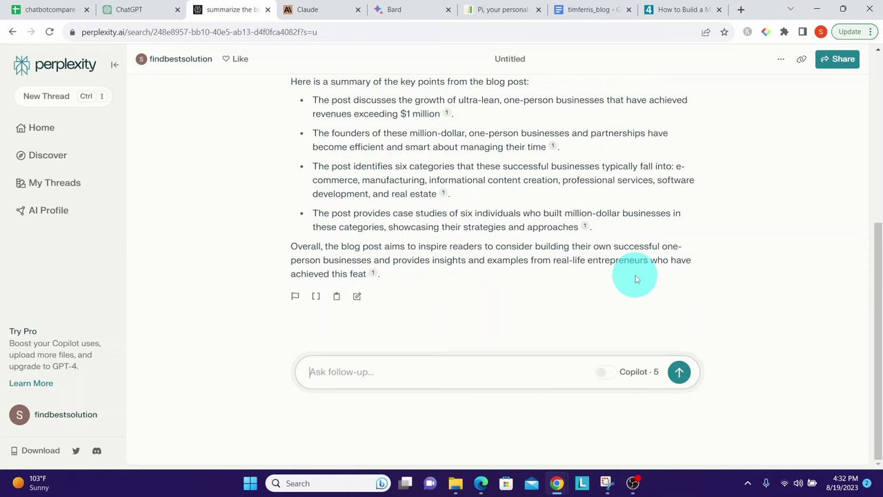
pyautogui.hotkey('ctrl', '1')
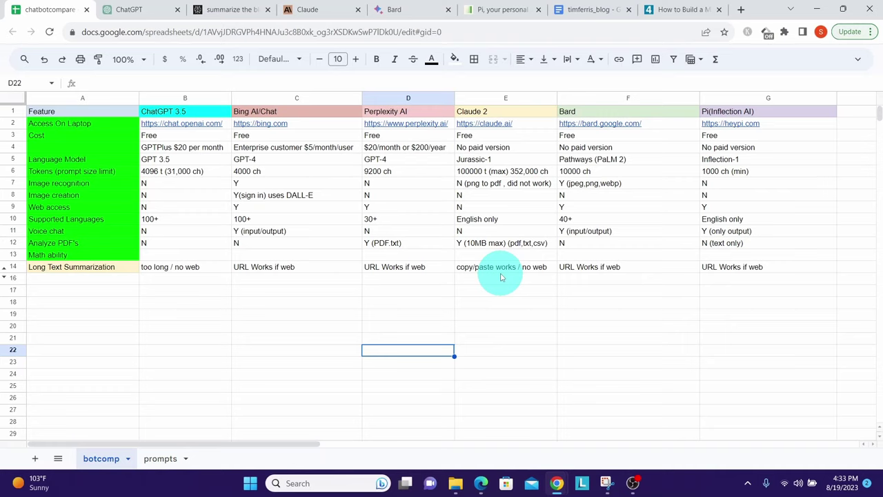
pyautogui.hotkey('ctrl', '4')
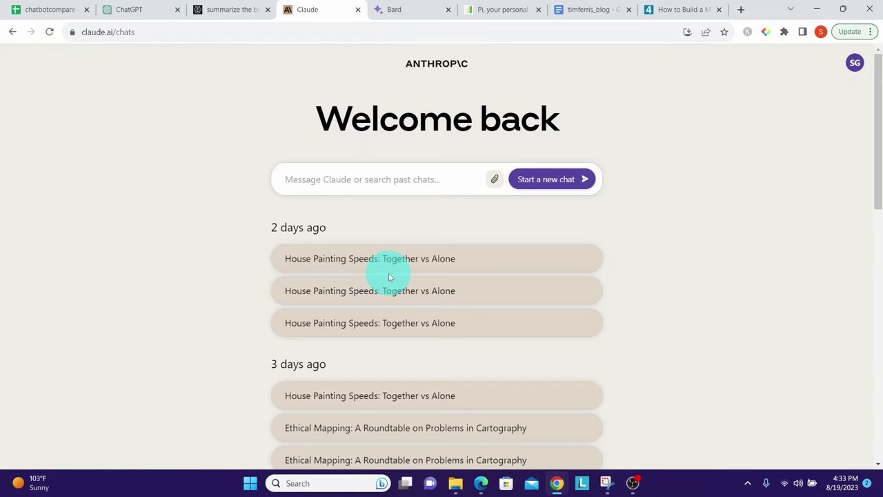
pyautogui.hotkey('ctrl', 'v')
pyautogui.click(589, 185)
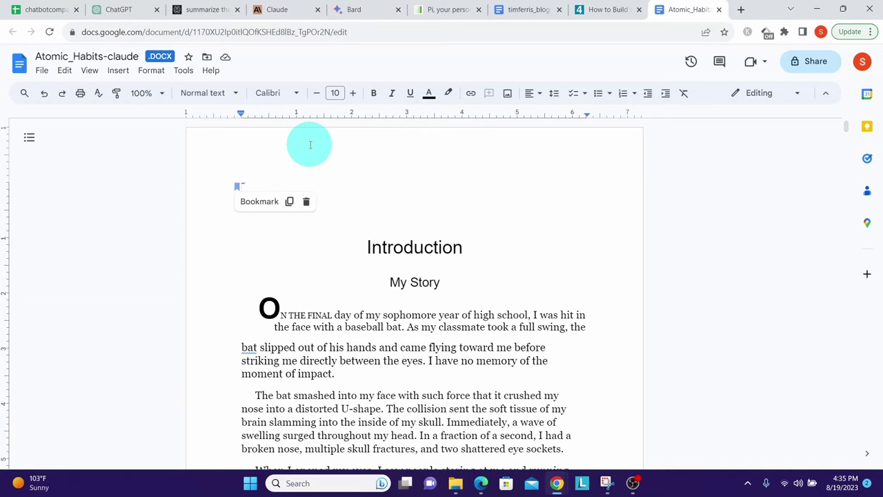
# Step: Check the word count of the Atomic_Habits-claude document and close the count
pyautogui.click(184, 71)
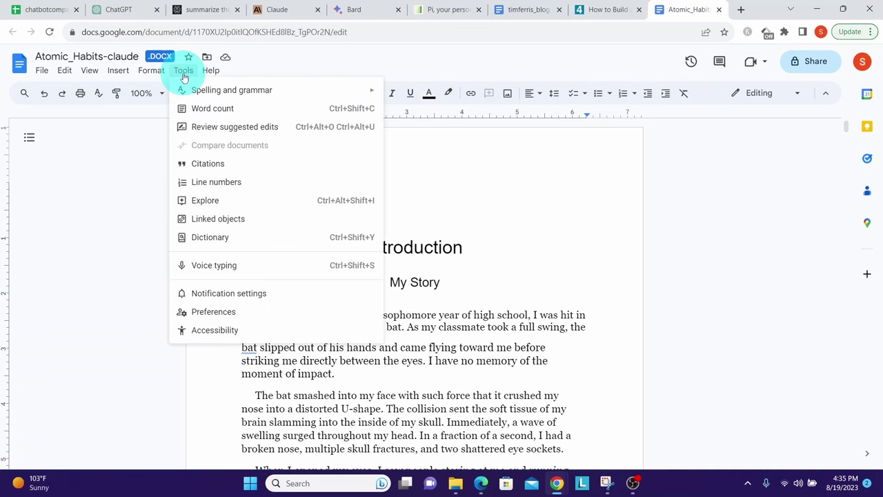
pyautogui.click(200, 106)
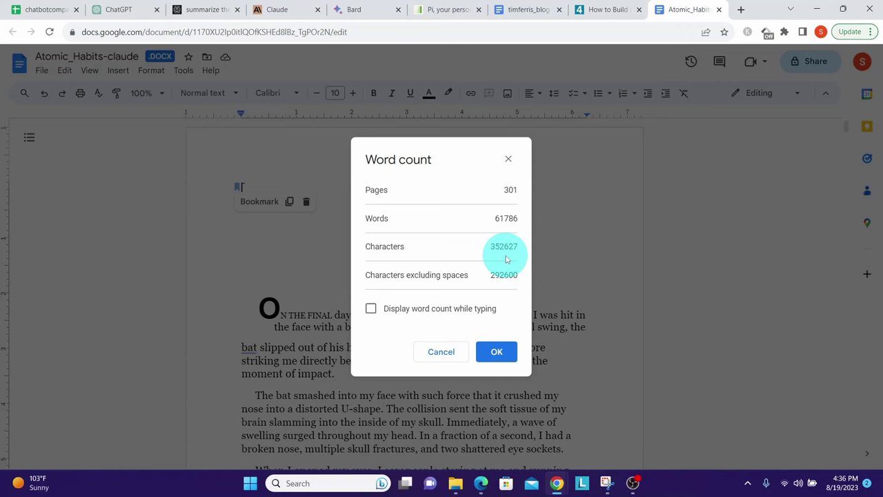
pyautogui.click(507, 160)
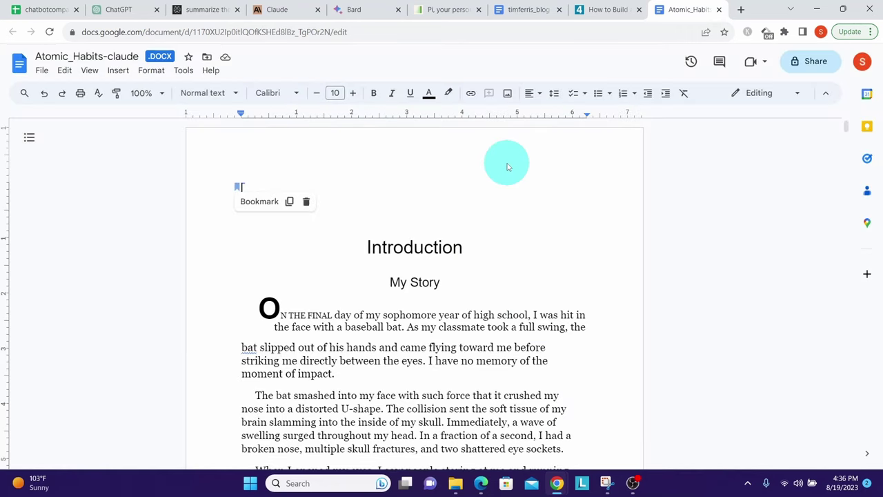
# Step: Paste the full text of the Atomic_Habits-claude document into the Claude chat and send it with the prompt "summarize this file"
pyautogui.hotkey('ctrl', 'a')
pyautogui.click(273, 11)
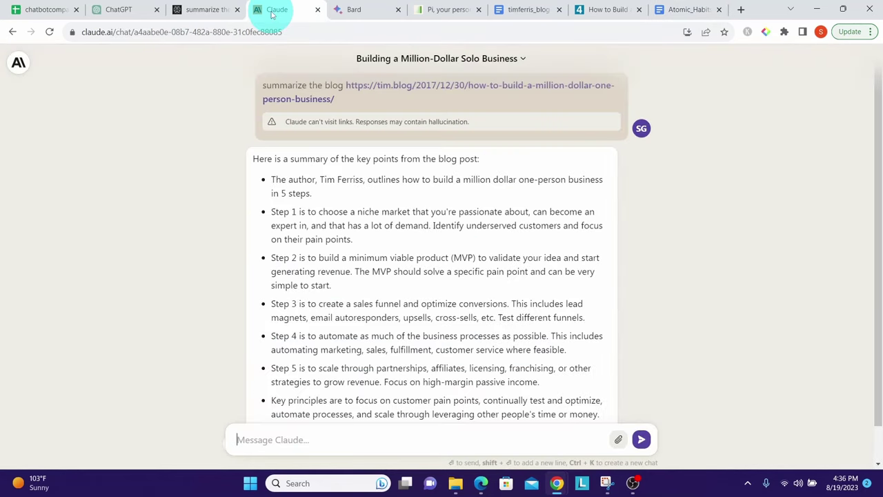
pyautogui.hotkey('ctrl', 'v')
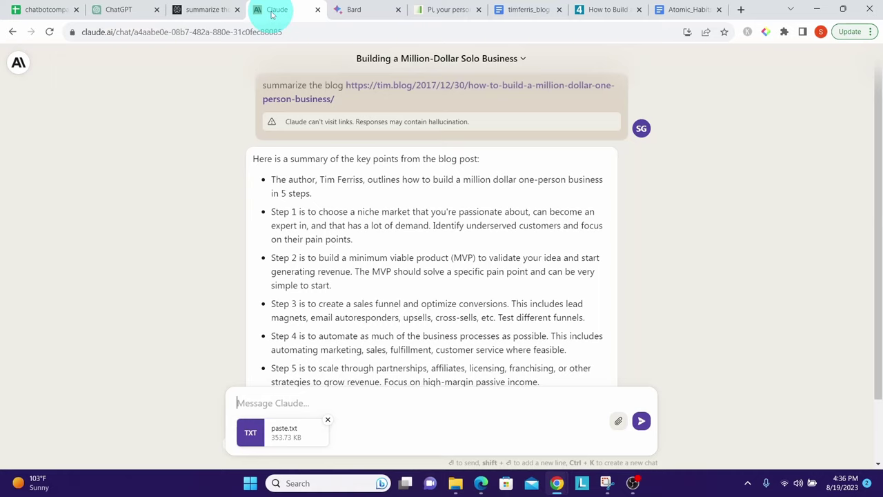
pyautogui.write('summarize this file')
pyautogui.click(640, 422)
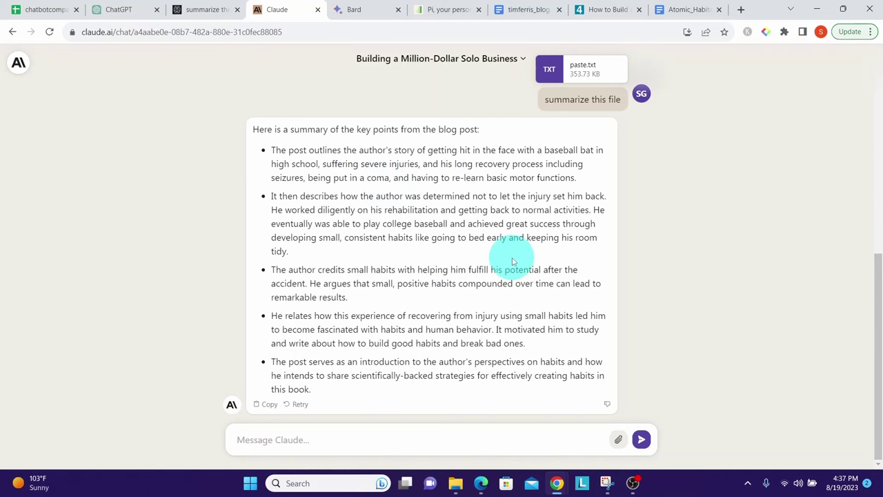
pyautogui.hotkey('ctrl', '1')
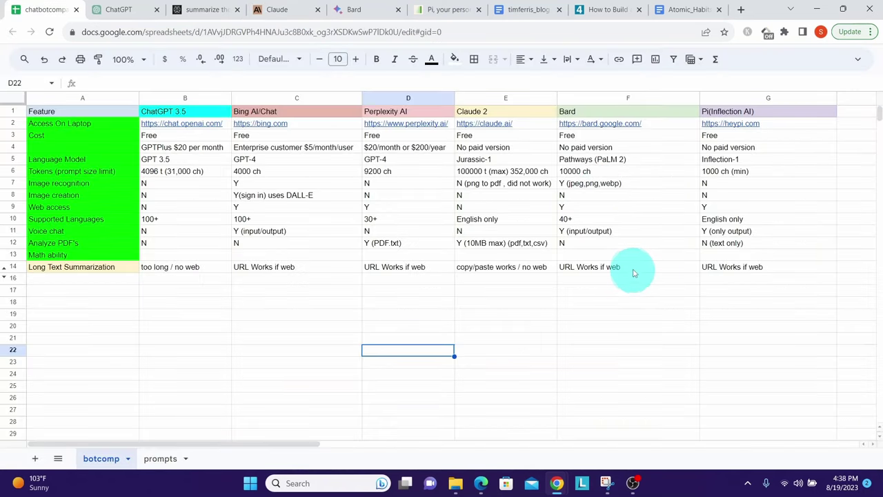
pyautogui.hotkey('ctrl', '5')
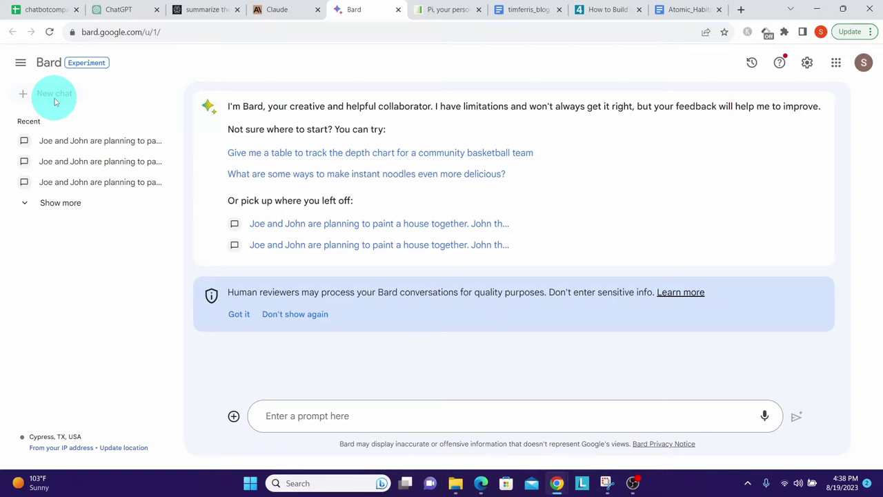
pyautogui.click(386, 419)
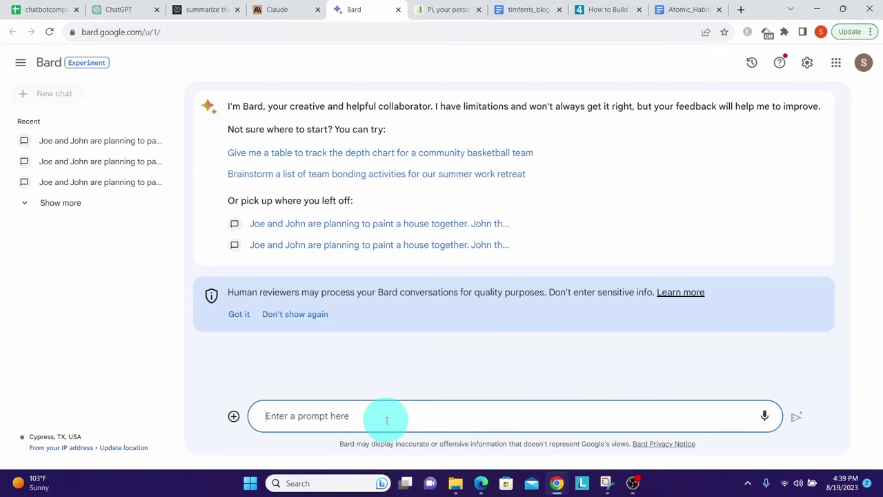
pyautogui.write('summarize this blog https://tim.blog/2017/12/30/how-to-build-a-million-dollar-one-person-business/')
pyautogui.click(795, 417)
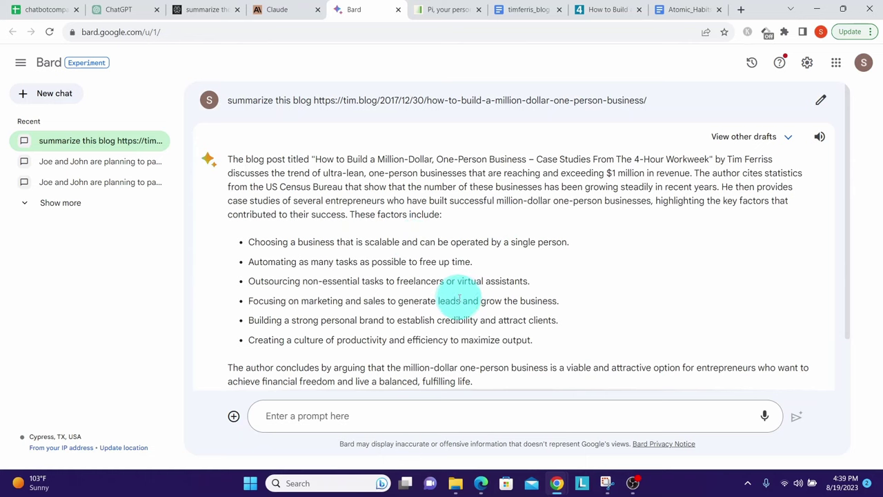
pyautogui.hotkey('ctrl', '1')
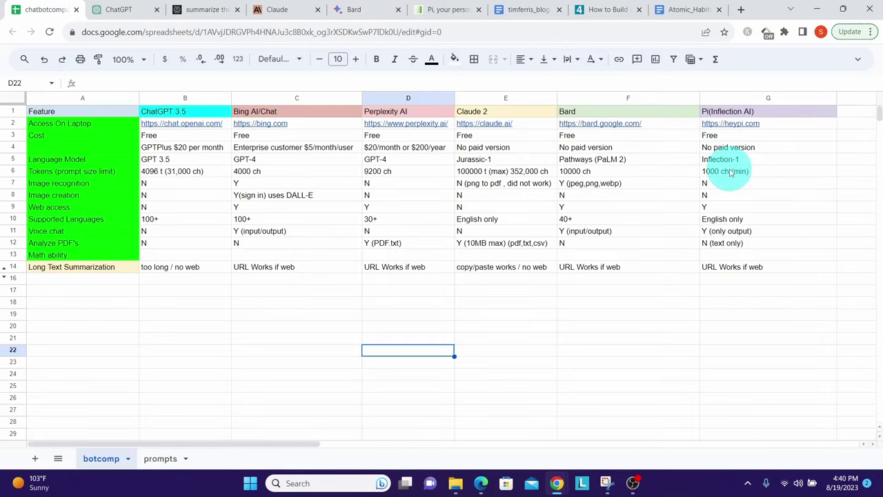
pyautogui.click(444, 11)
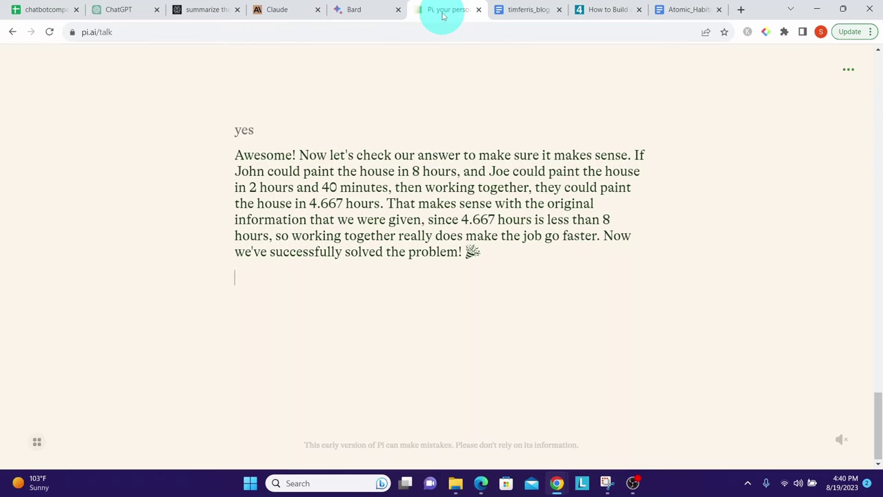
pyautogui.write('summarize this blog https://tim.blog/2017/12/30/how-to-build-a-million-dollar-one-person-business/')
pyautogui.press('Return')
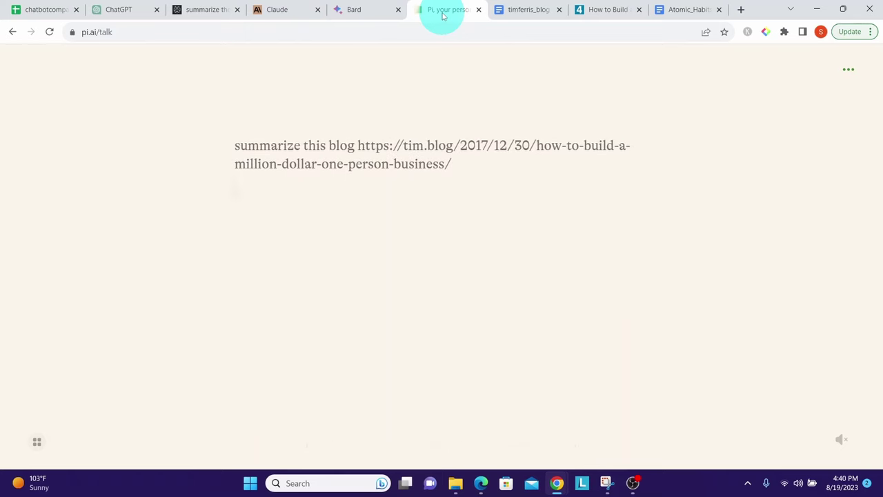